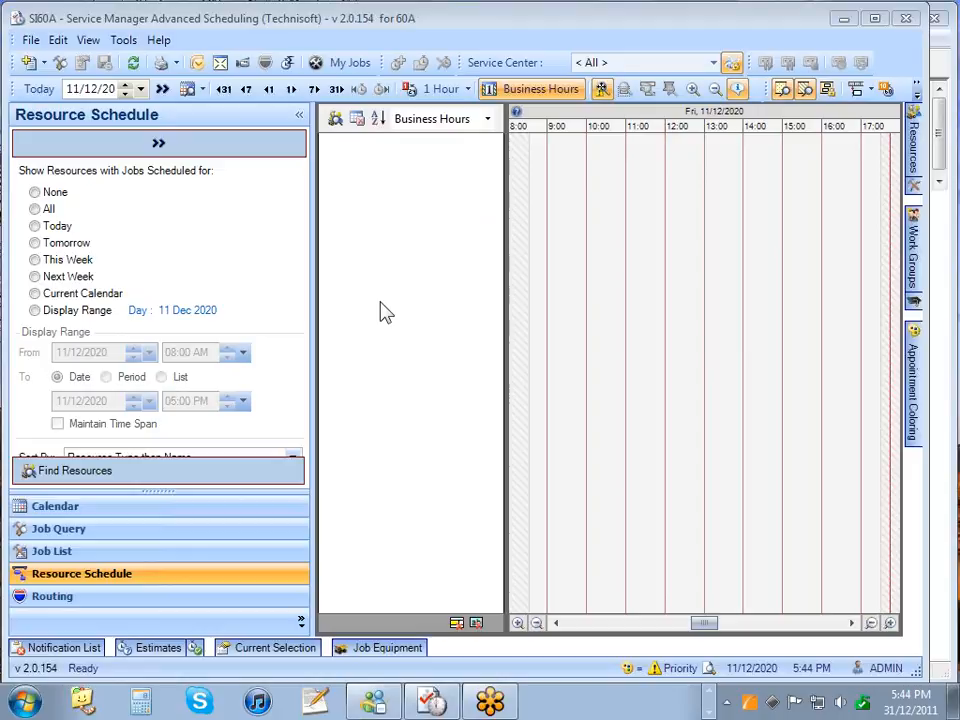
{"action": "left_click", "coordinate": [299, 120]}
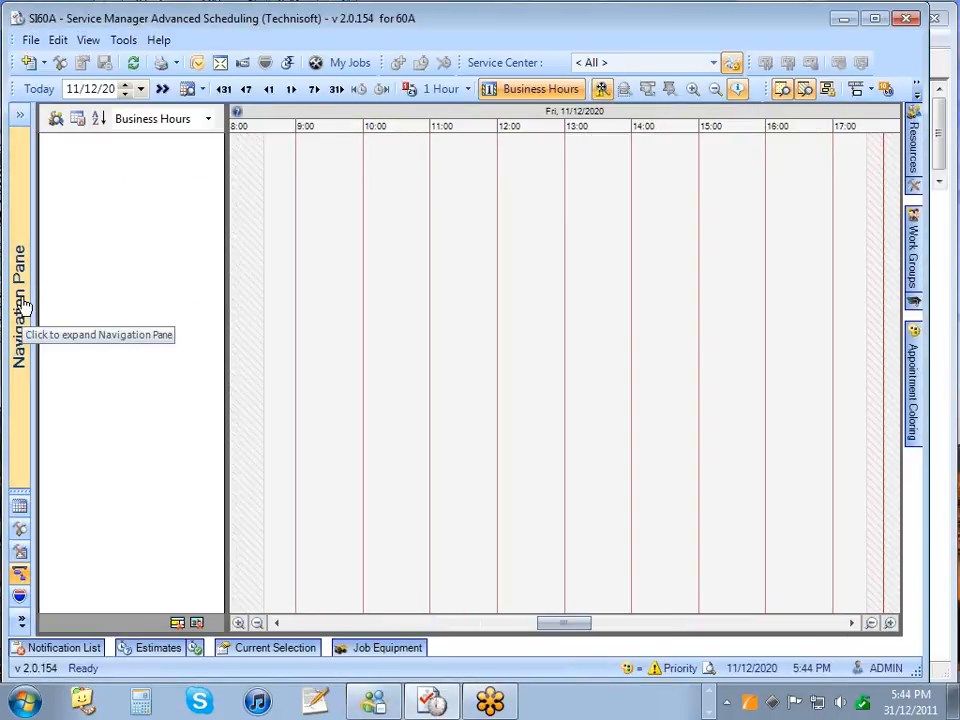
{"action": "left_click", "coordinate": [20, 116]}
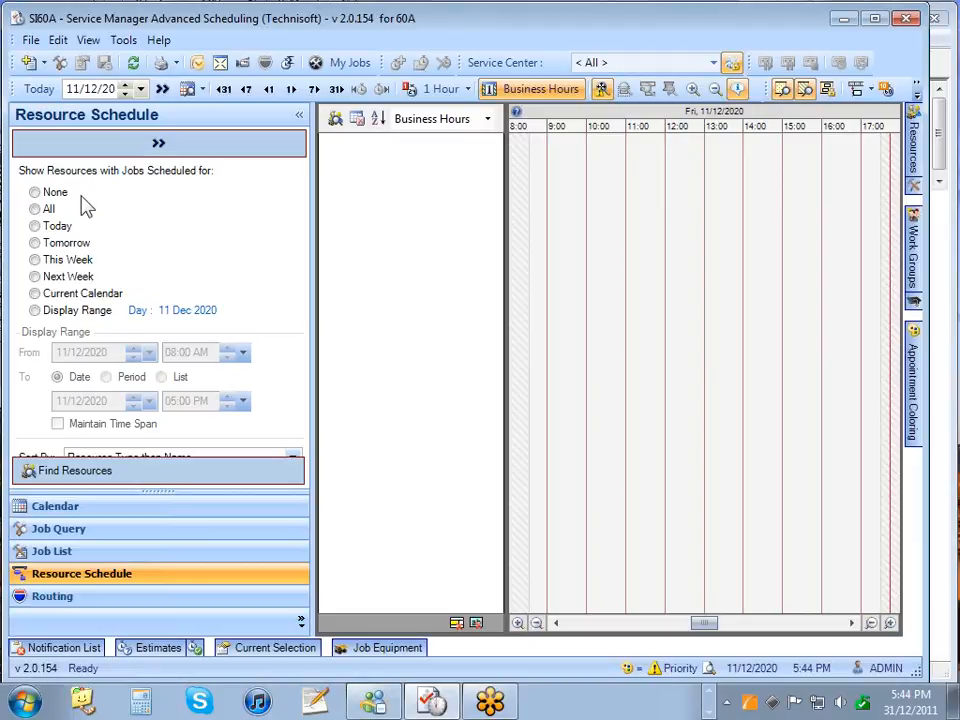
{"action": "left_click", "coordinate": [36, 210]}
{"action": "left_click", "coordinate": [35, 227]}
{"action": "left_click", "coordinate": [35, 243]}
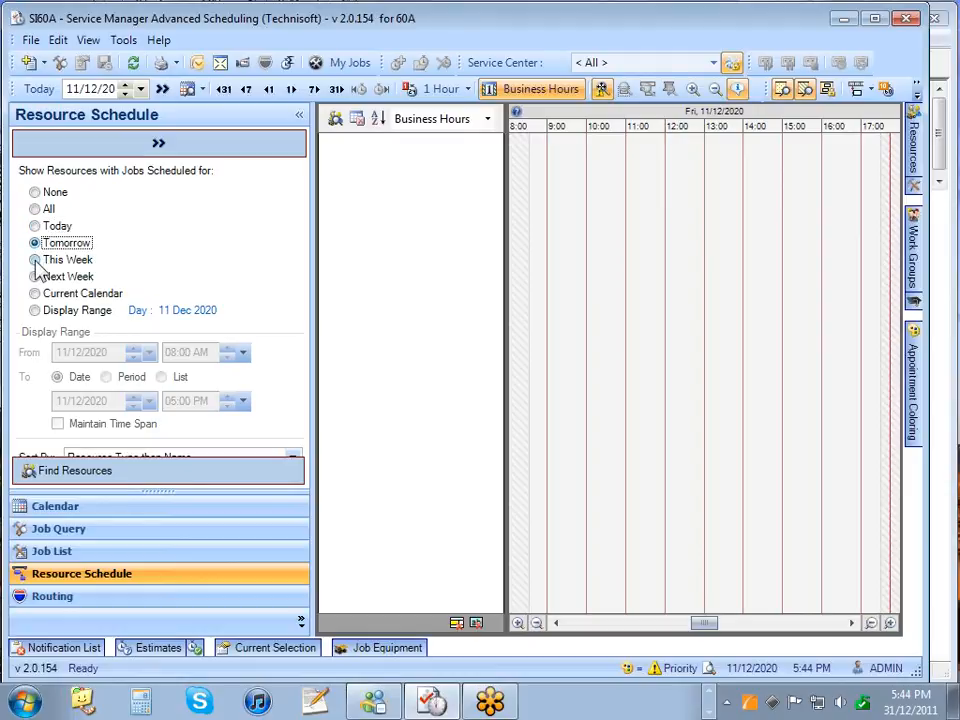
{"action": "left_click", "coordinate": [34, 311]}
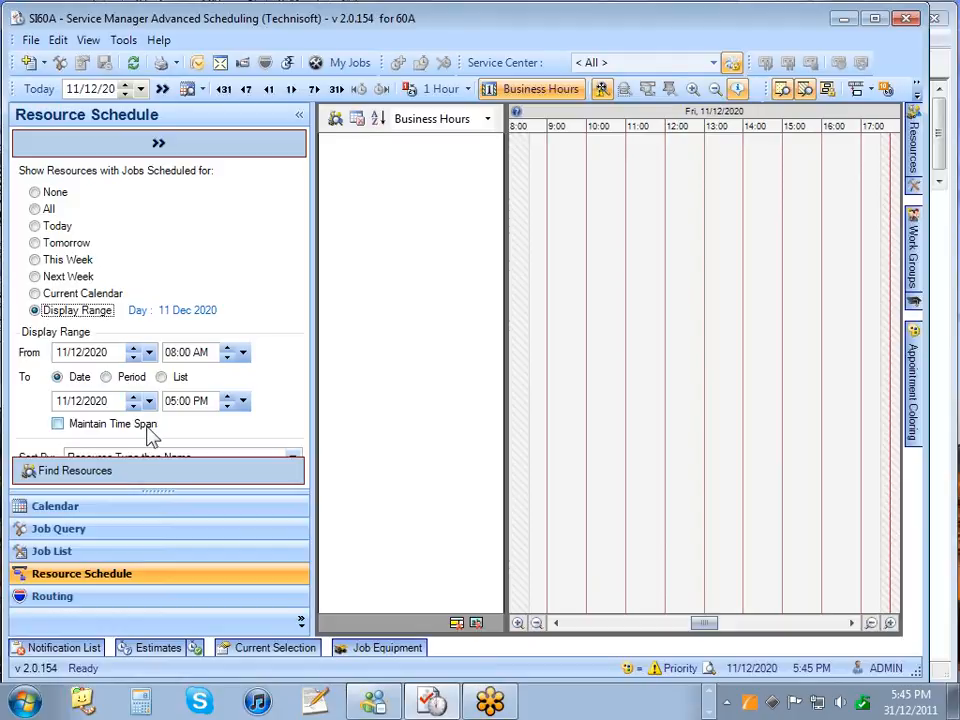
- Load all resources into the resource schedule and collapse the navigation pane
{"action": "left_click", "coordinate": [35, 210]}
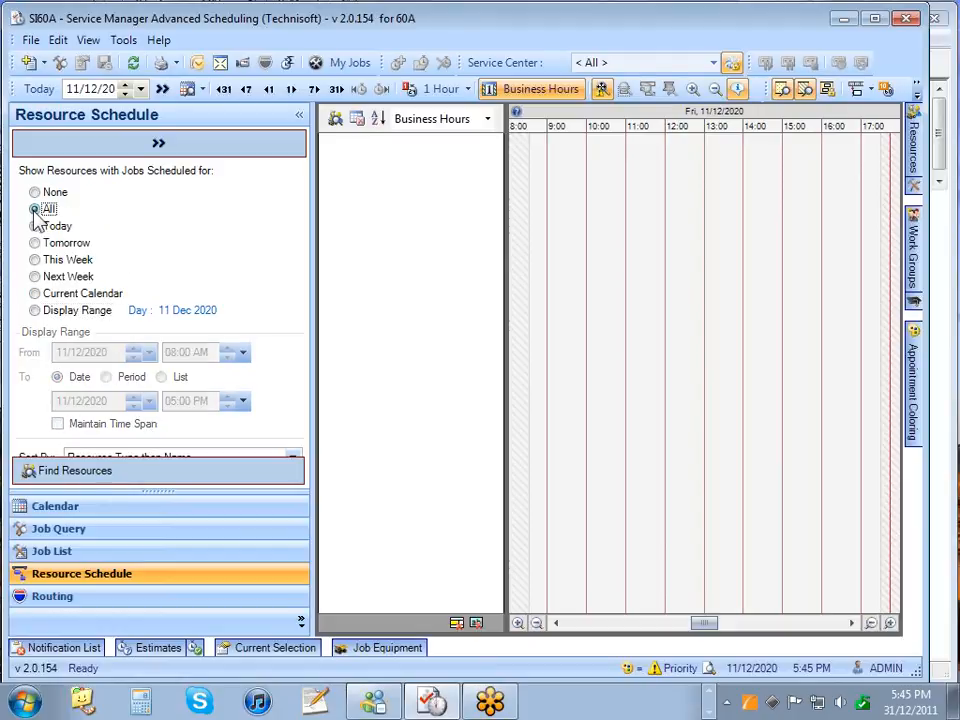
{"action": "left_click", "coordinate": [158, 146]}
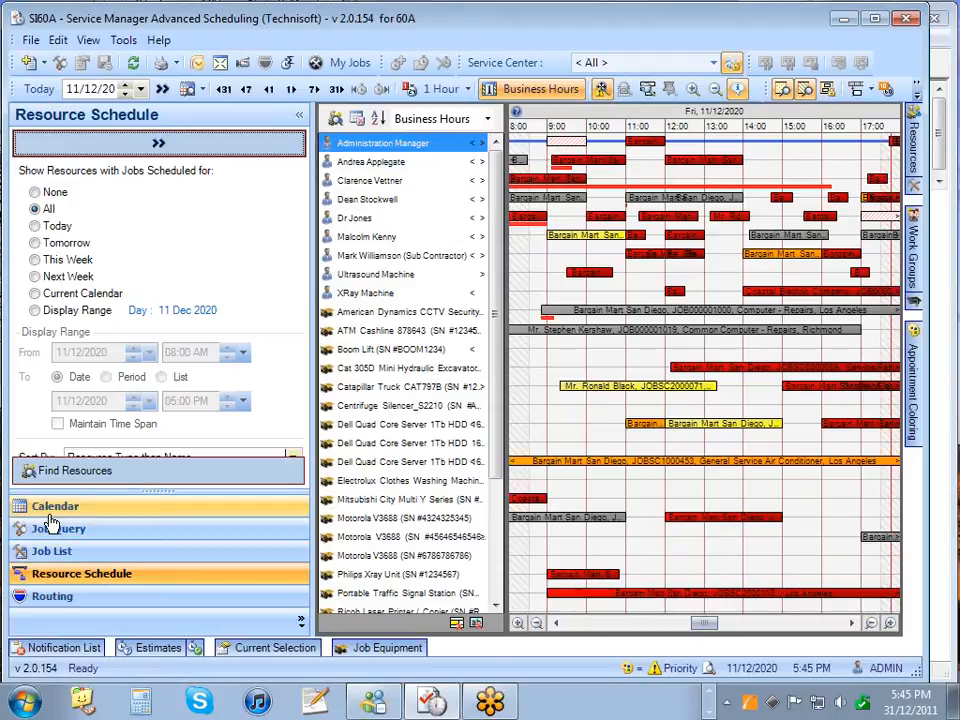
{"action": "left_click", "coordinate": [298, 120]}
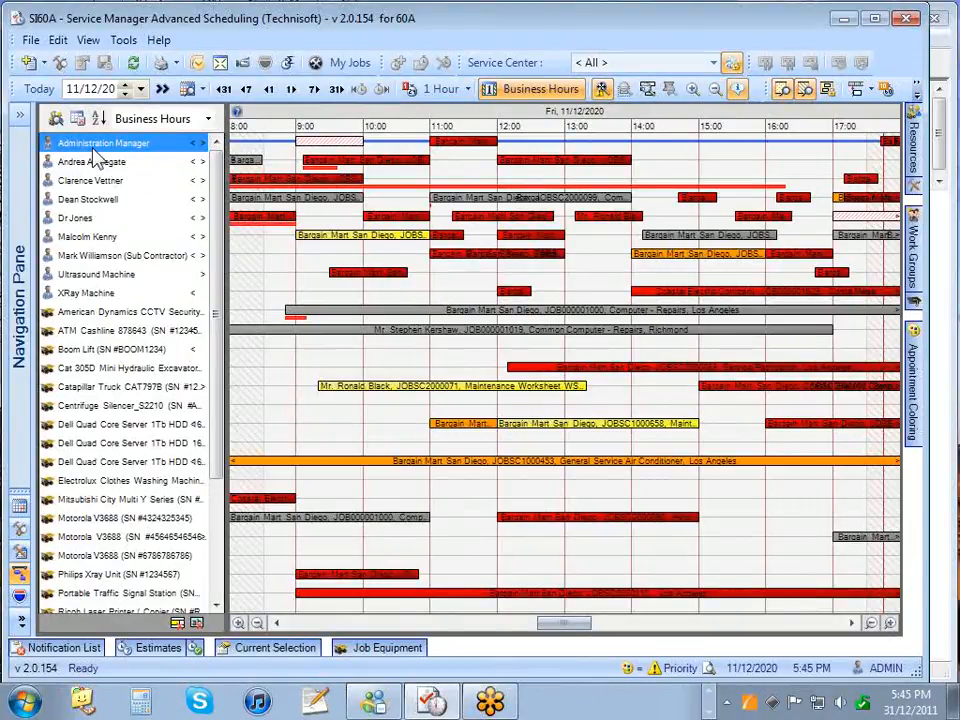
- Examine the full resource list and the details of the second employee's 9:00 appointment
{"action": "mouse_move", "coordinate": [96, 152]}
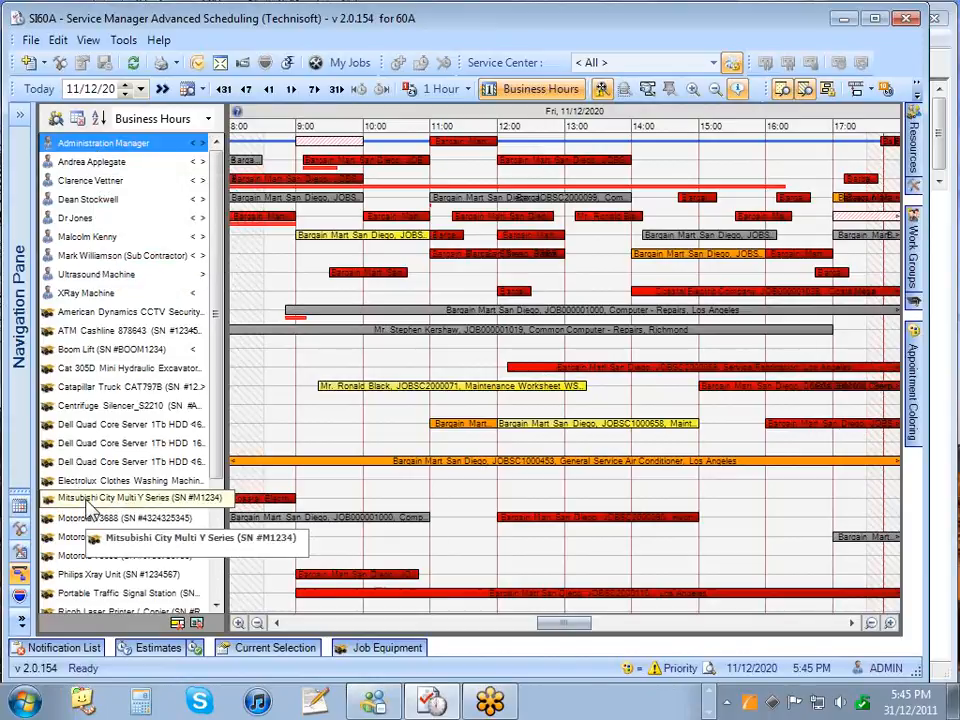
{"action": "scroll", "coordinate": [215, 475], "scroll_direction": "down", "scroll_amount": 1}
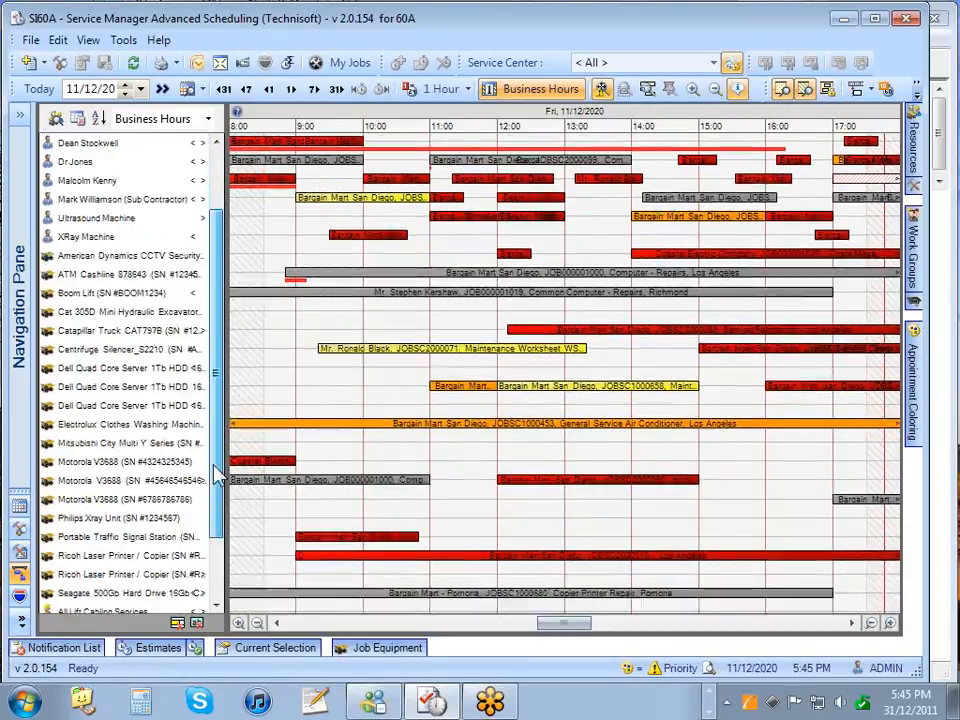
{"action": "scroll", "coordinate": [215, 475], "scroll_direction": "down", "scroll_amount": 1}
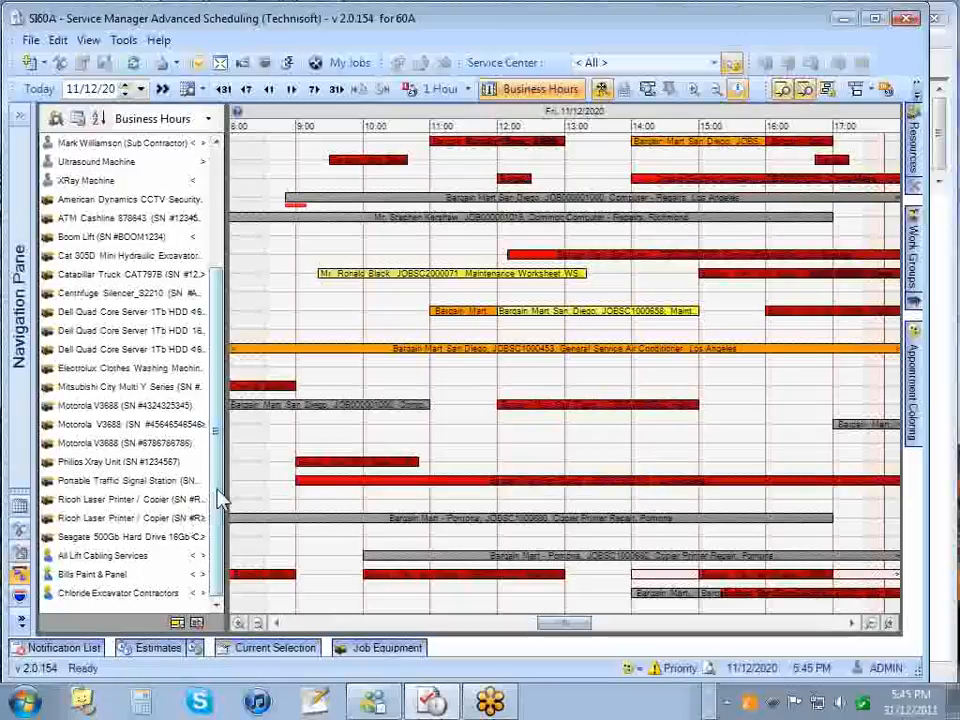
{"action": "scroll", "coordinate": [223, 450], "scroll_direction": "up", "scroll_amount": 2}
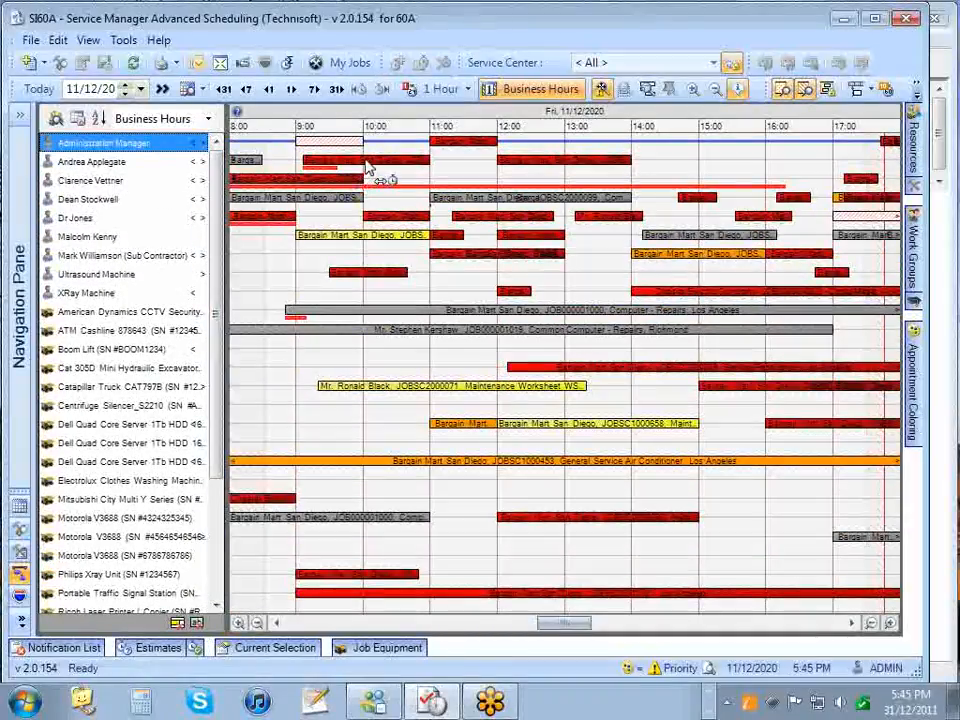
{"action": "mouse_move", "coordinate": [370, 167]}
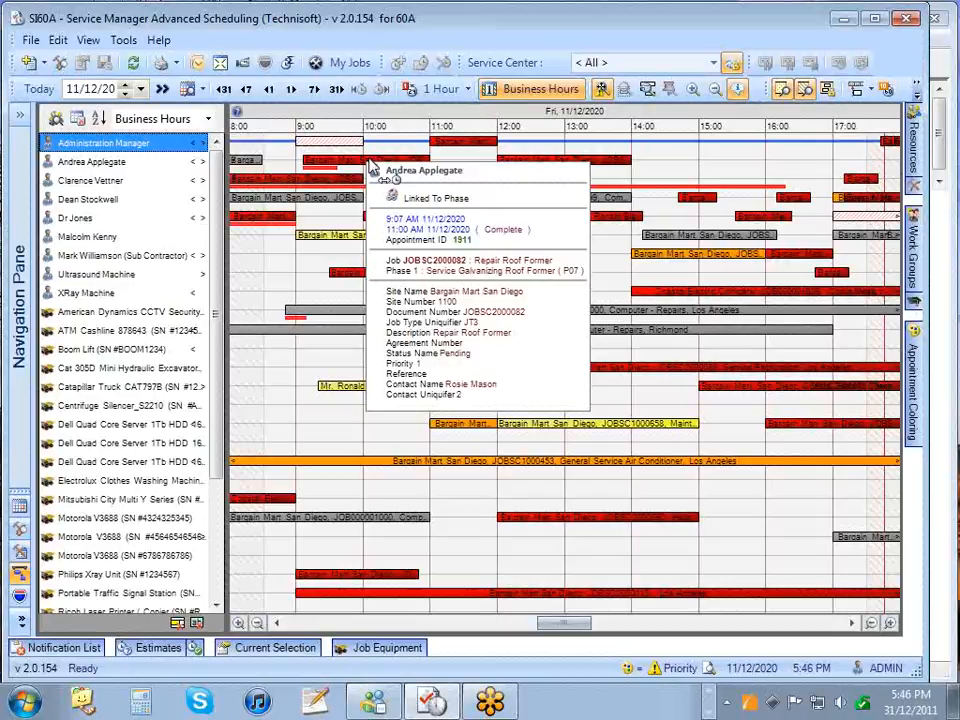
- Start a new appointment from about 14:30 to 15:30 for the second employee and mark it as not job related
{"action": "left_click", "coordinate": [75, 161]}
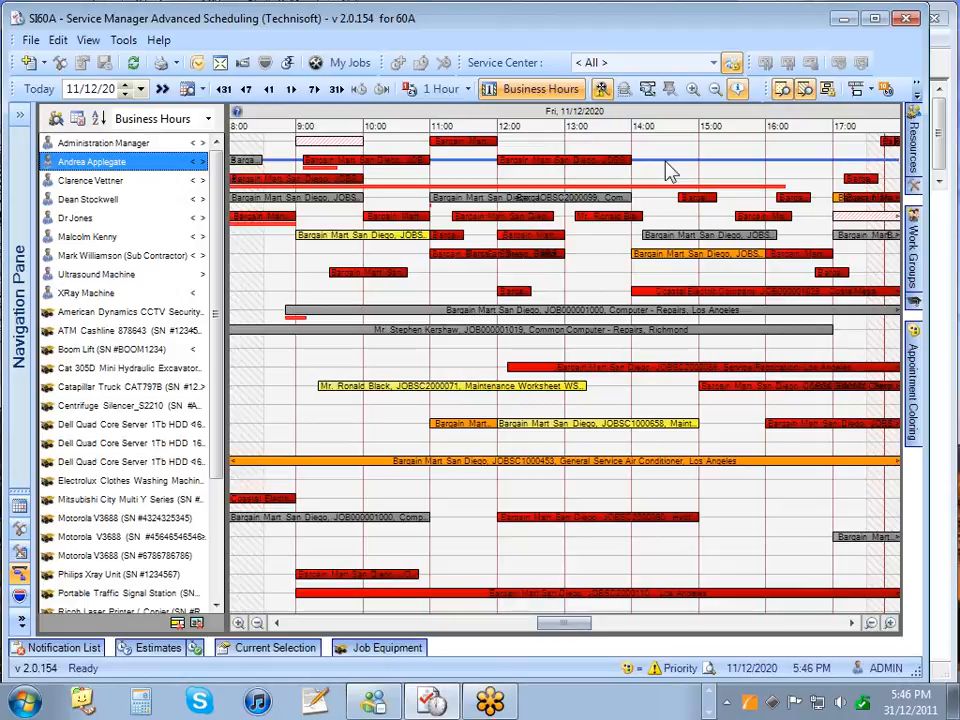
{"action": "left_click_drag", "start_coordinate": [668, 170], "coordinate": [737, 160]}
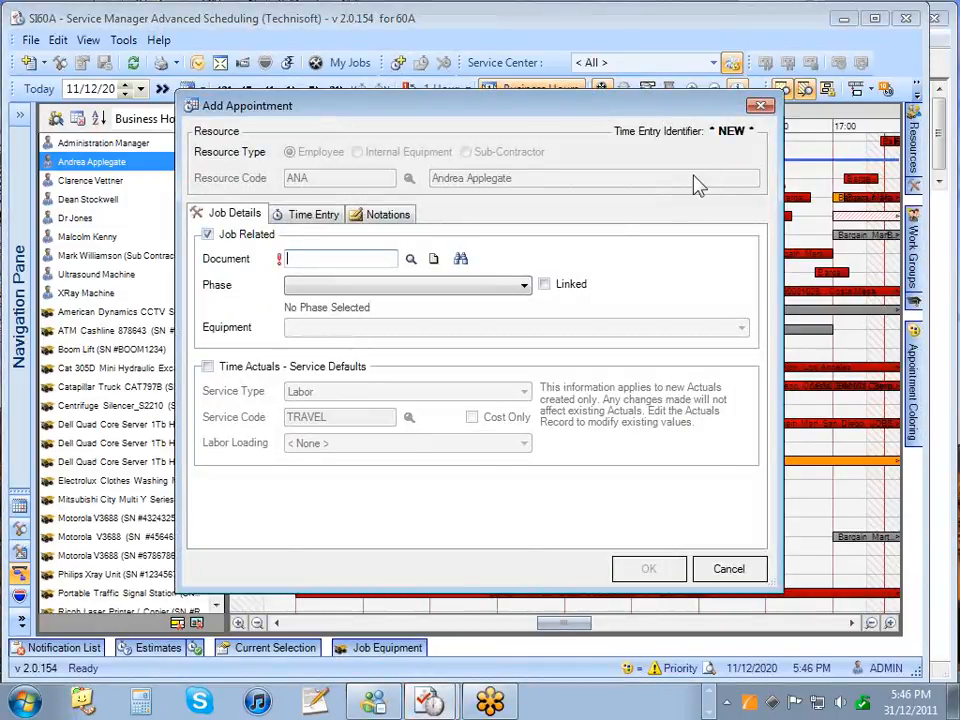
{"action": "left_click", "coordinate": [288, 258]}
{"action": "left_click", "coordinate": [207, 235]}
- Insert the notation "At dentist." into the new appointment and save the appointment
{"action": "left_click", "coordinate": [389, 216]}
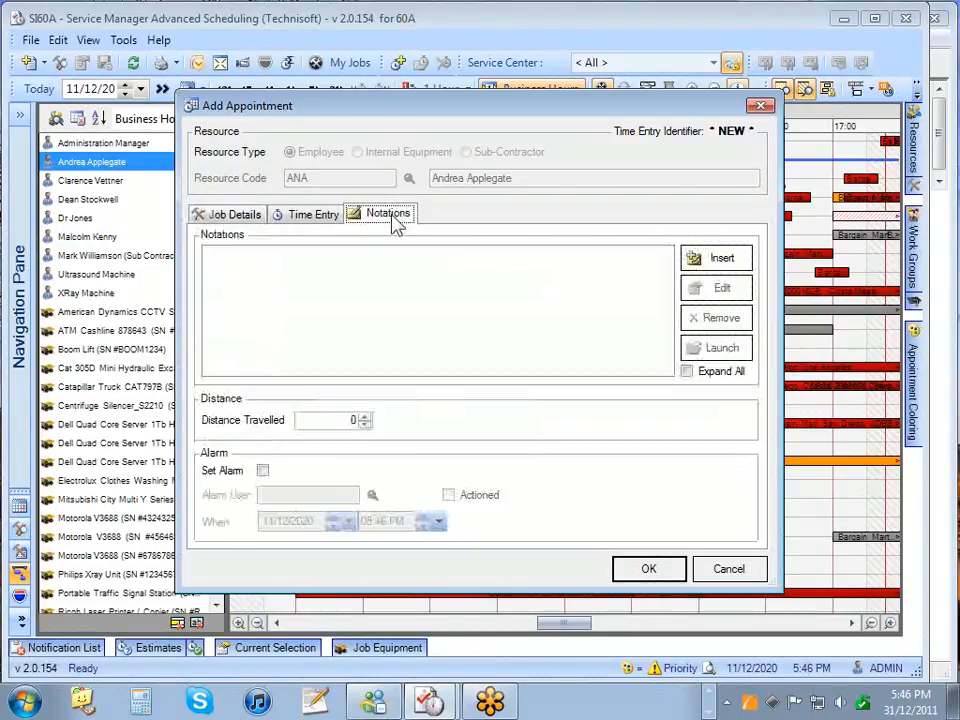
{"action": "left_click", "coordinate": [720, 260]}
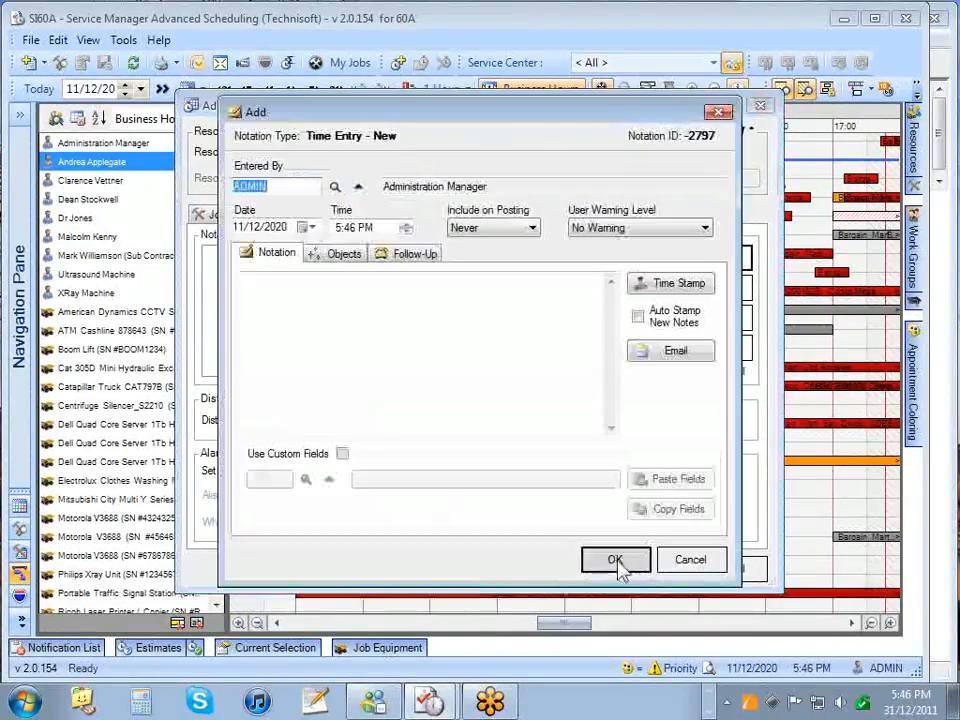
{"action": "type", "text": "At dentist"}
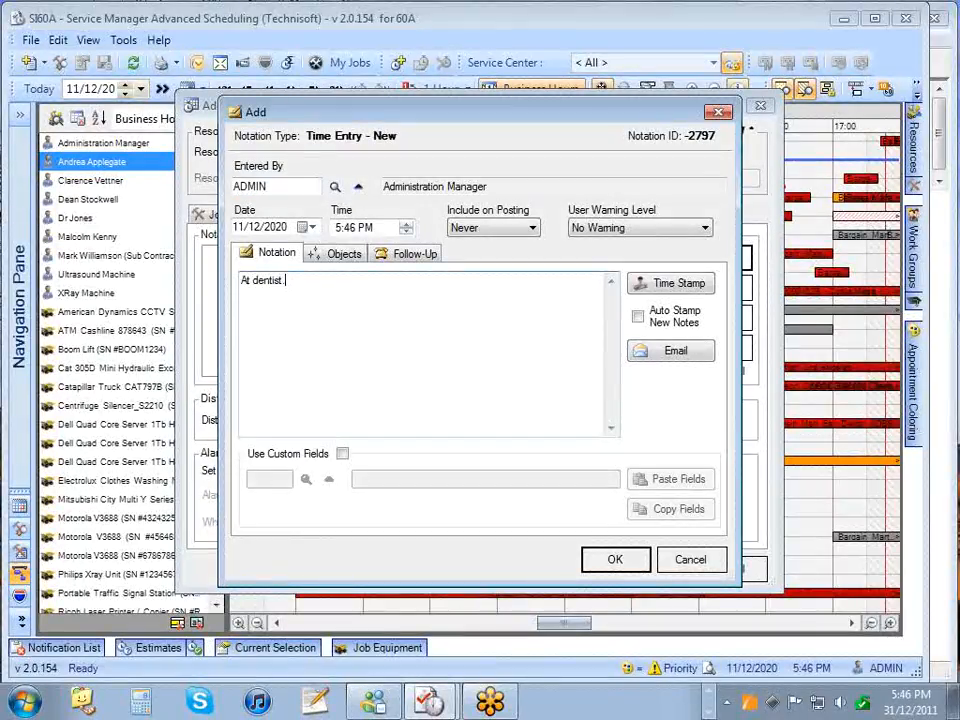
{"action": "type", "text": "."}
{"action": "left_click", "coordinate": [615, 559]}
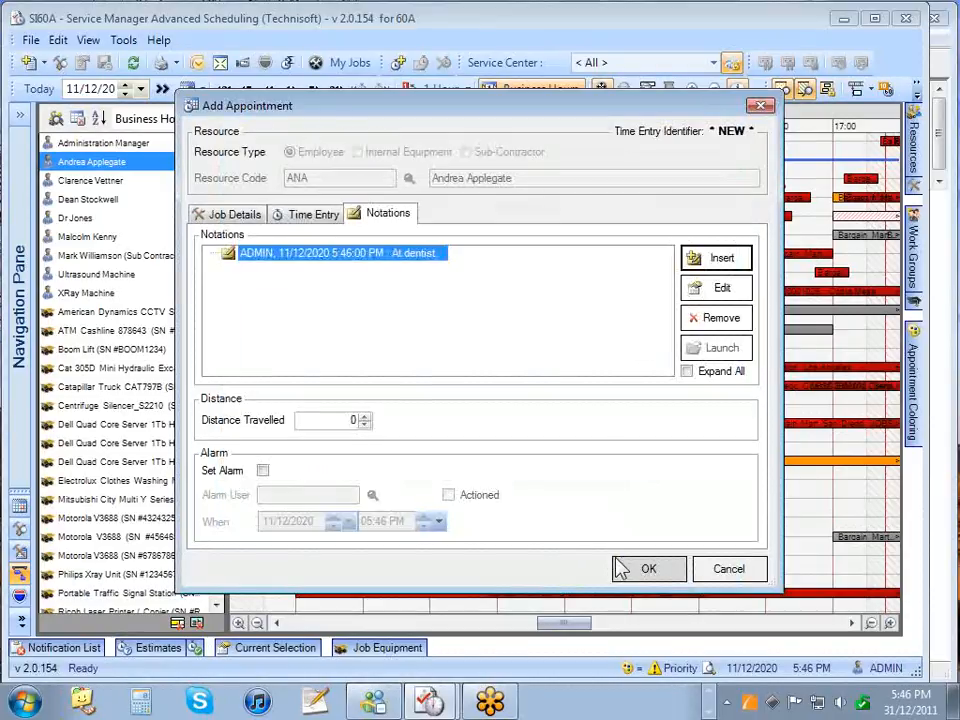
{"action": "left_click", "coordinate": [627, 568]}
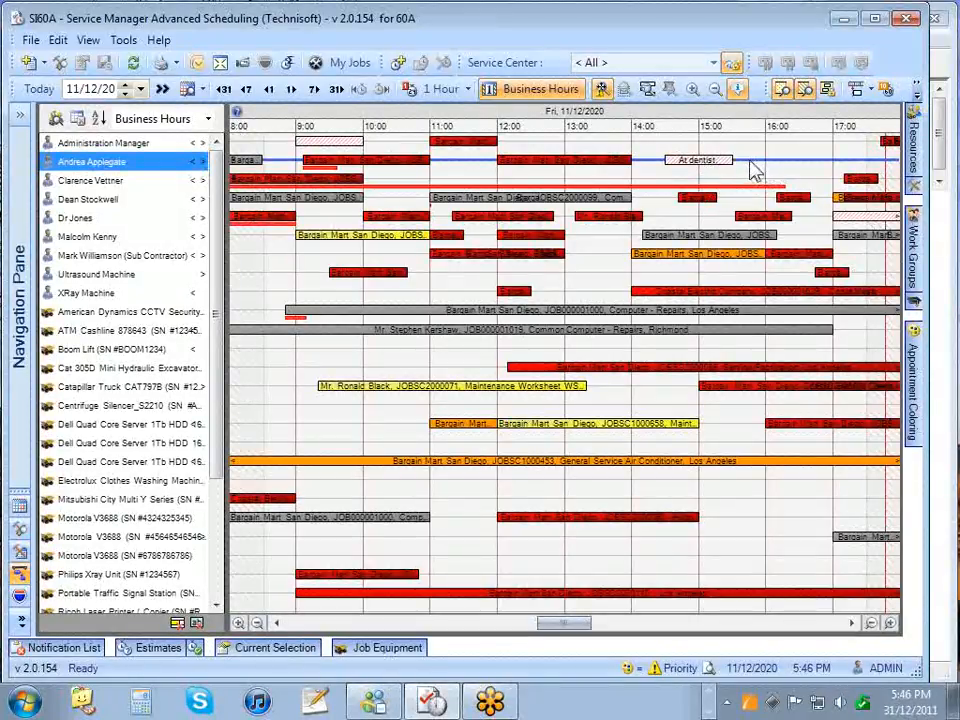
- Add an appointment from about 15:40 to 16:00 for the same employee, filtering documents by 137 and choosing the Service Turbine Control job
{"action": "left_click_drag", "start_coordinate": [755, 172], "coordinate": [780, 170]}
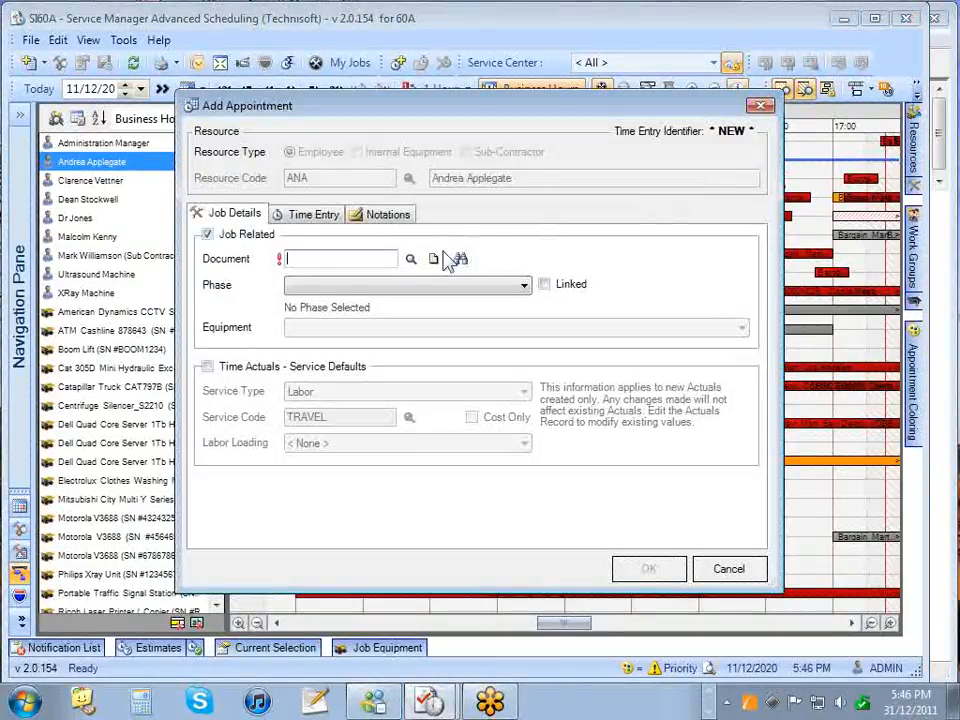
{"action": "left_click", "coordinate": [413, 259]}
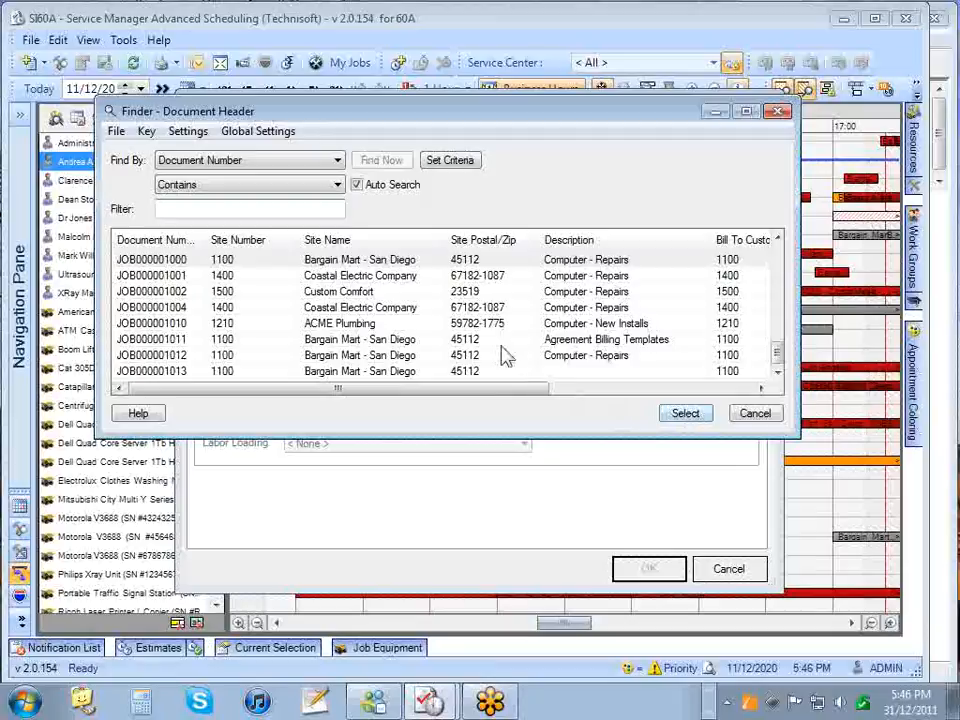
{"action": "type", "text": "137"}
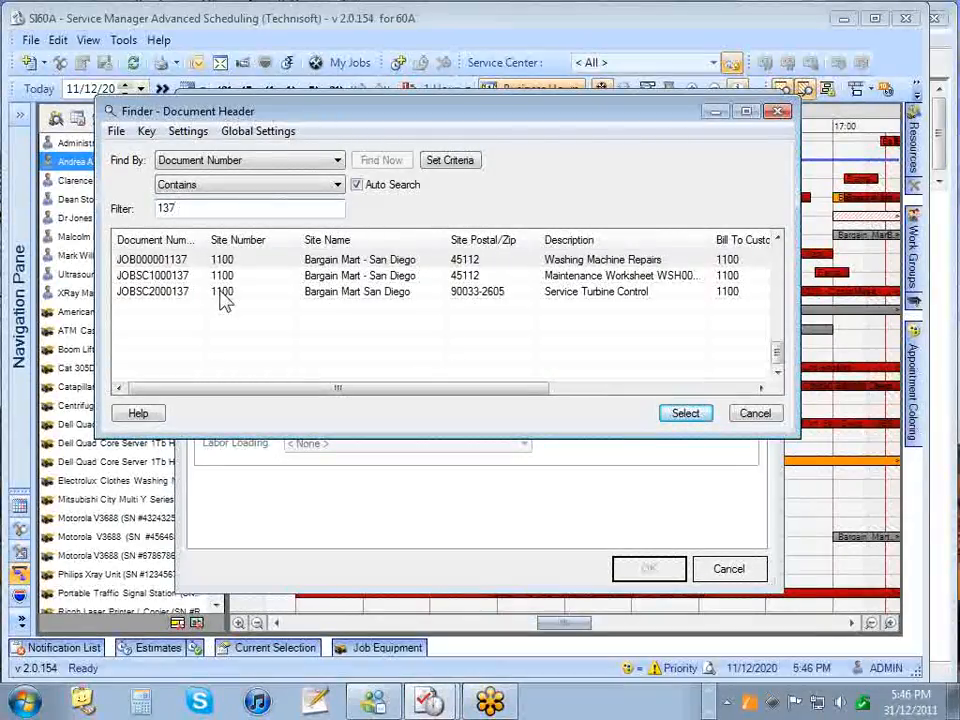
{"action": "double_click", "coordinate": [223, 297]}
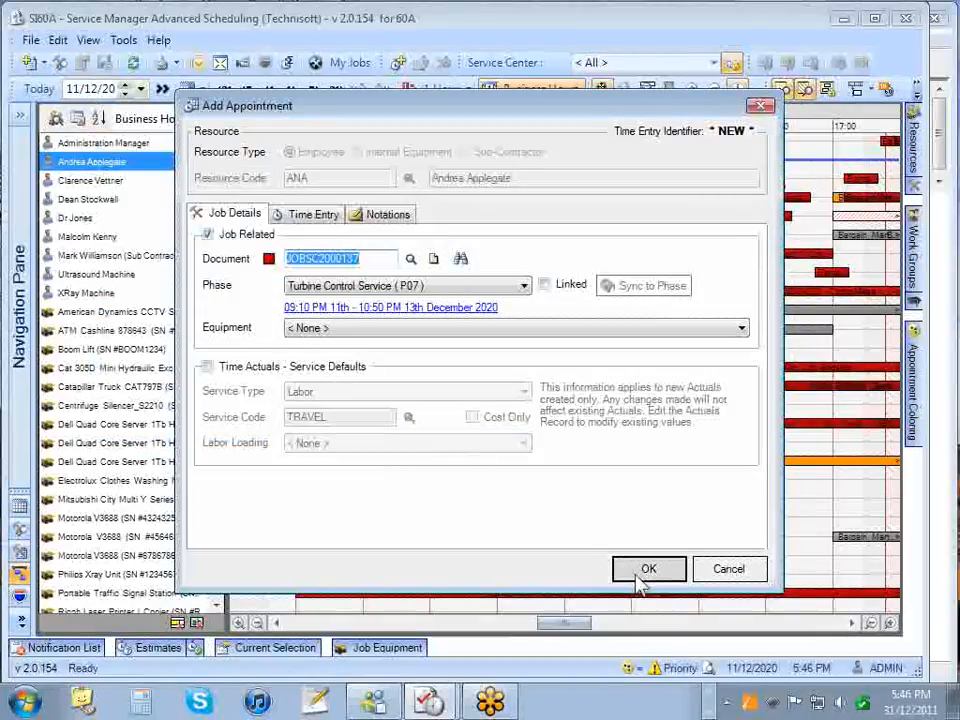
{"action": "left_click", "coordinate": [645, 569]}
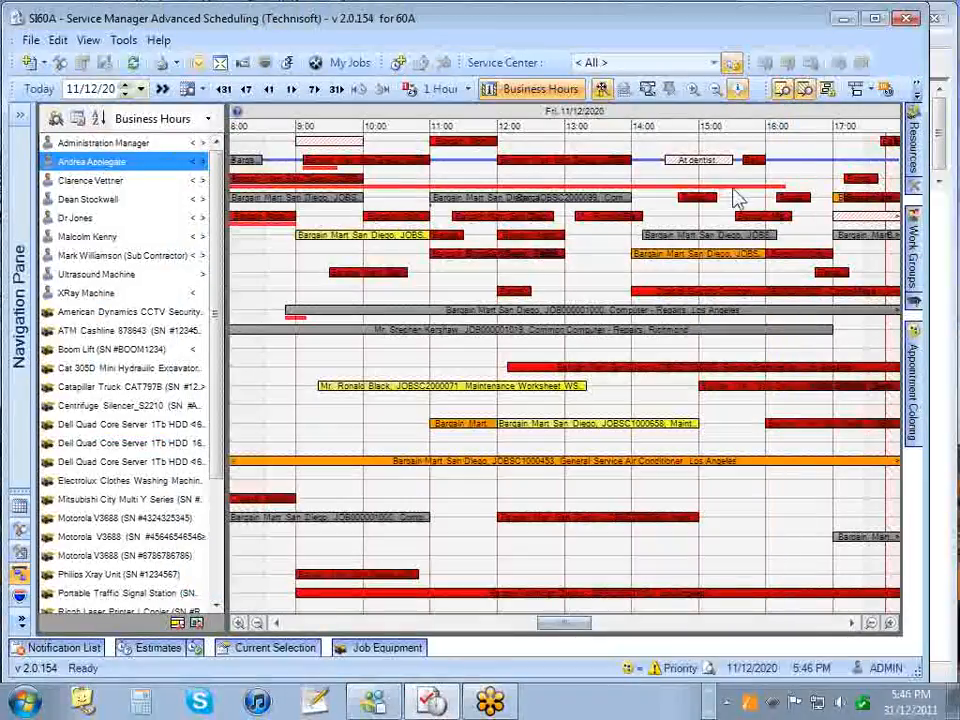
{"action": "mouse_move", "coordinate": [755, 172]}
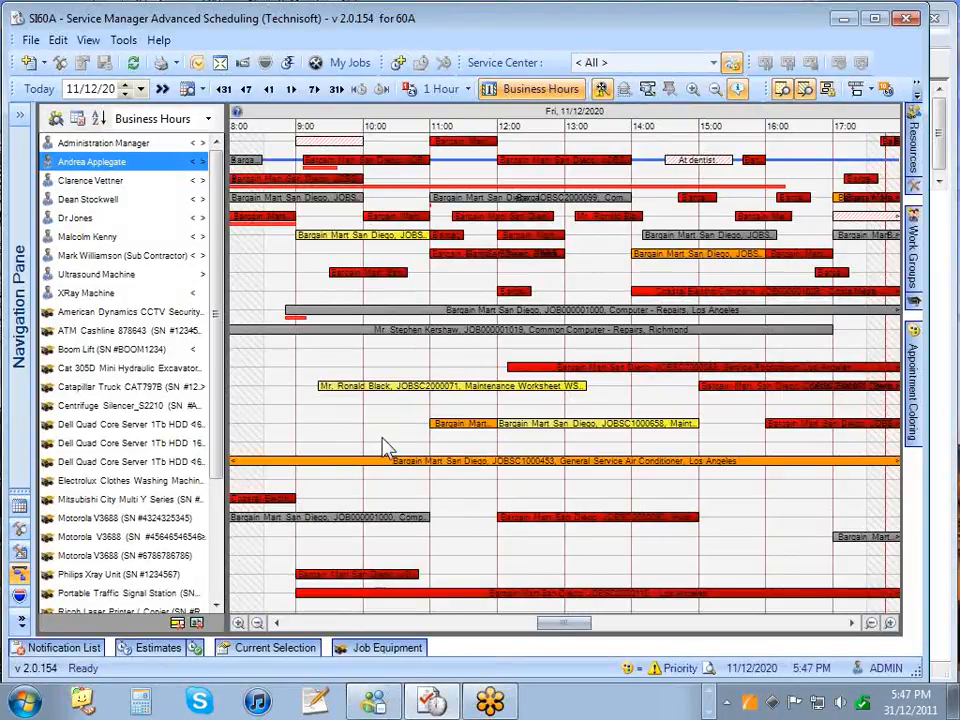
- Start an appointment for the Mitsubishi City Multi Y Series from 9:30 AM to 2:50 PM and check its time entry estimates
{"action": "left_click_drag", "start_coordinate": [337, 507], "coordinate": [700, 500]}
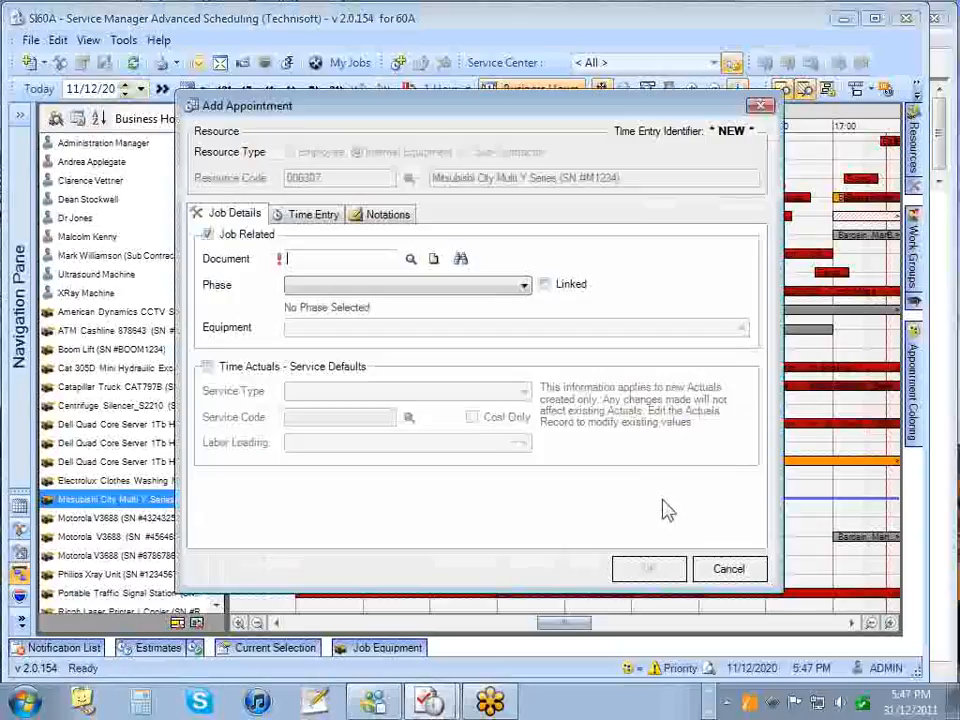
{"action": "left_click", "coordinate": [320, 216]}
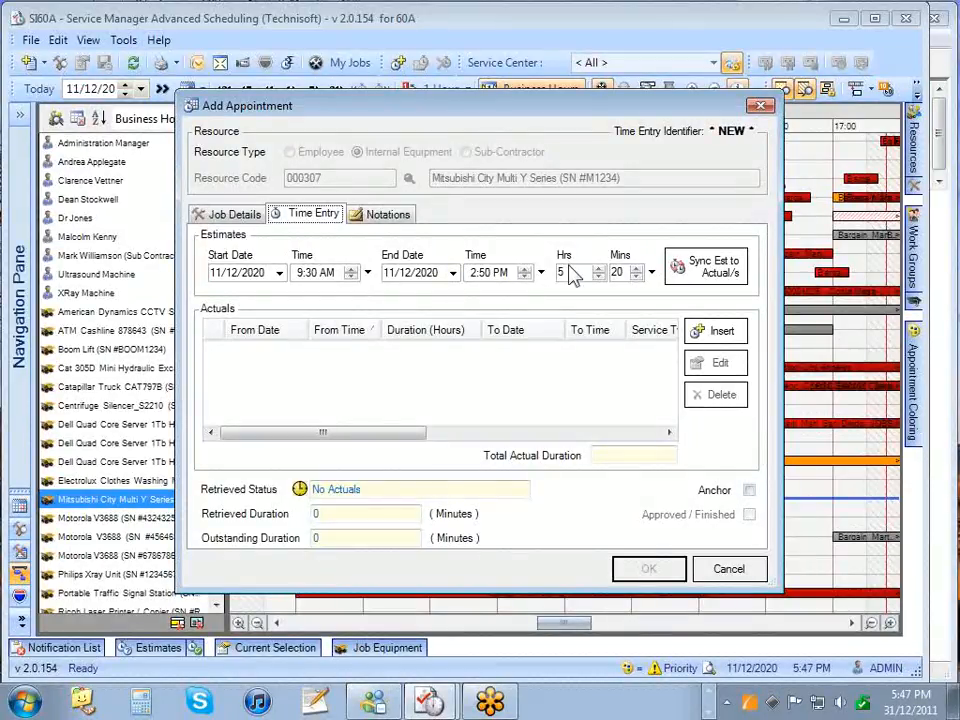
{"action": "left_click", "coordinate": [235, 216]}
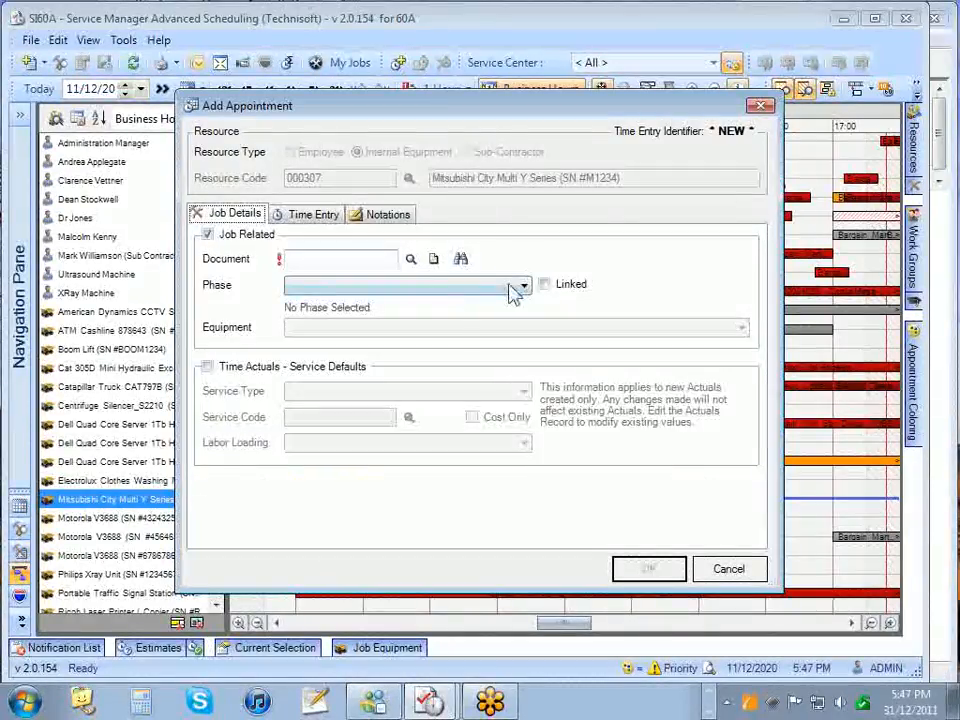
- Through the document search, add a new job for the Bargain Mart San Diego site from the Service Turbine Control template
{"action": "left_click", "coordinate": [460, 258]}
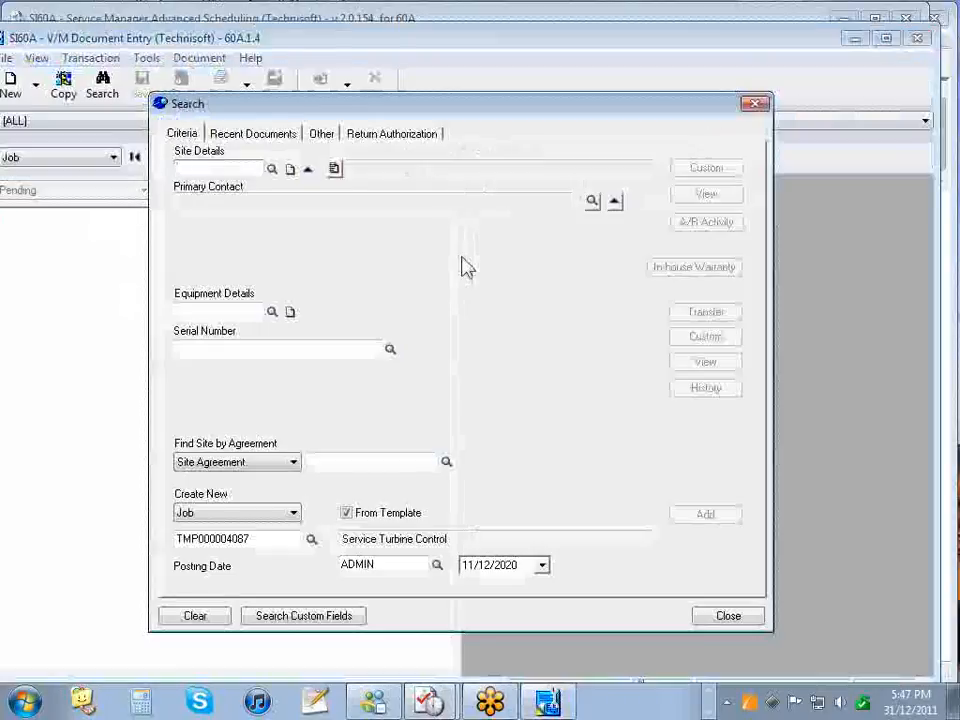
{"action": "type", "text": "11"}
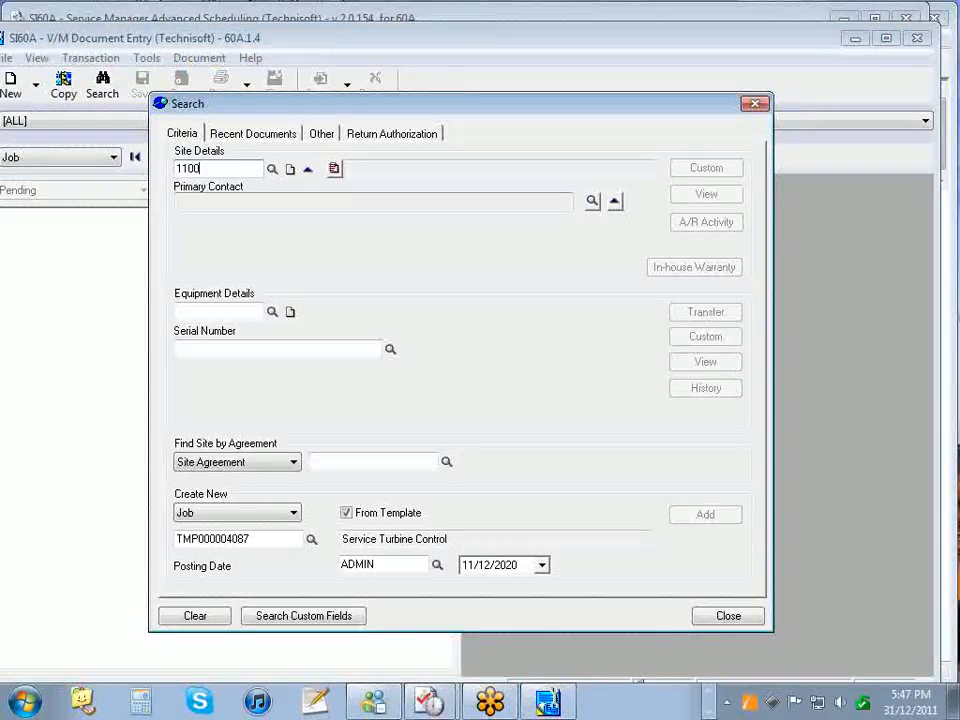
{"action": "type", "text": "00"}
{"action": "key", "text": "Return"}
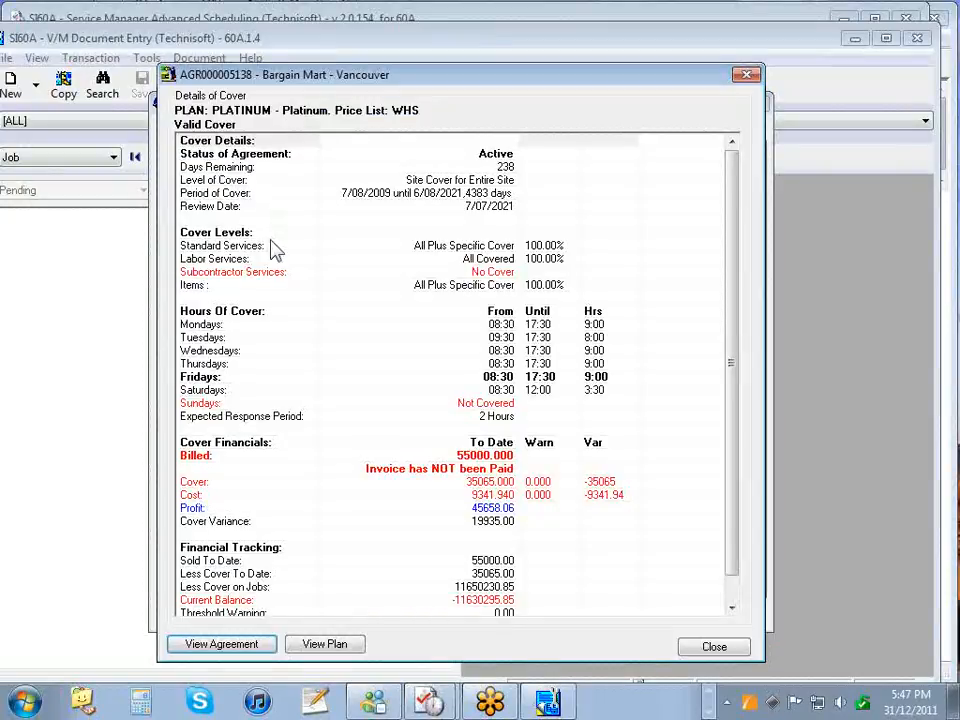
{"action": "key", "text": "Escape"}
{"action": "left_click", "coordinate": [432, 414]}
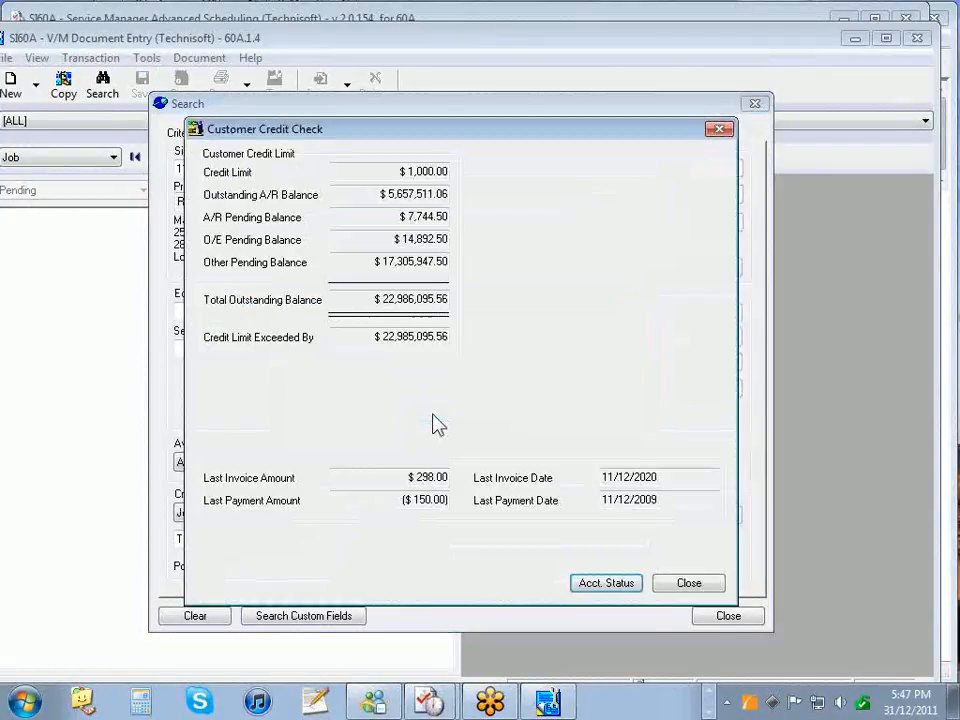
{"action": "left_click", "coordinate": [686, 583]}
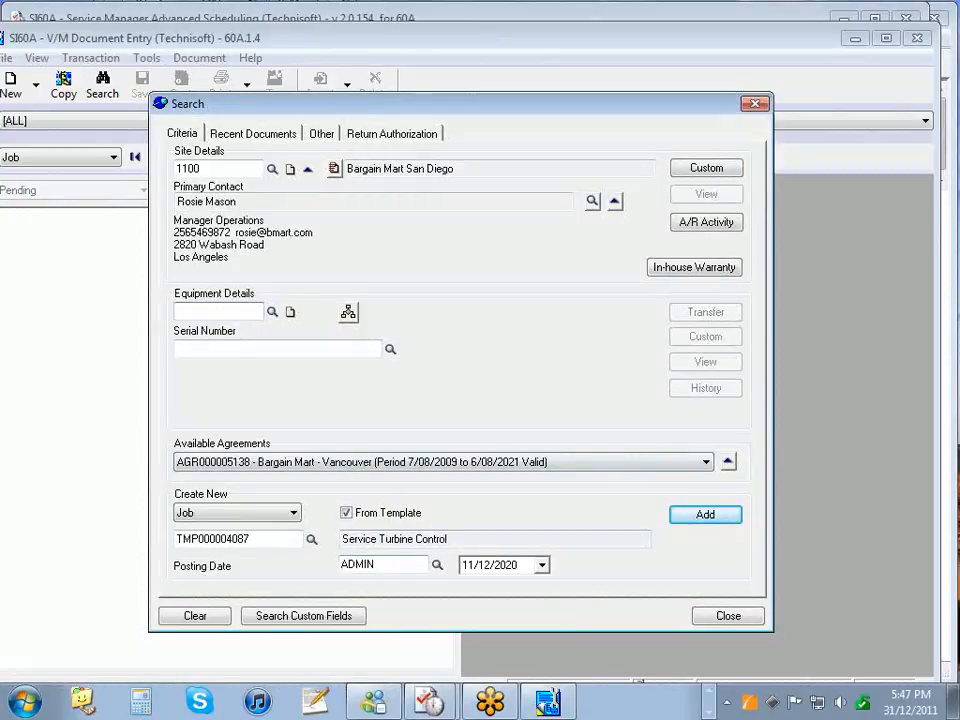
{"action": "left_click", "coordinate": [222, 312]}
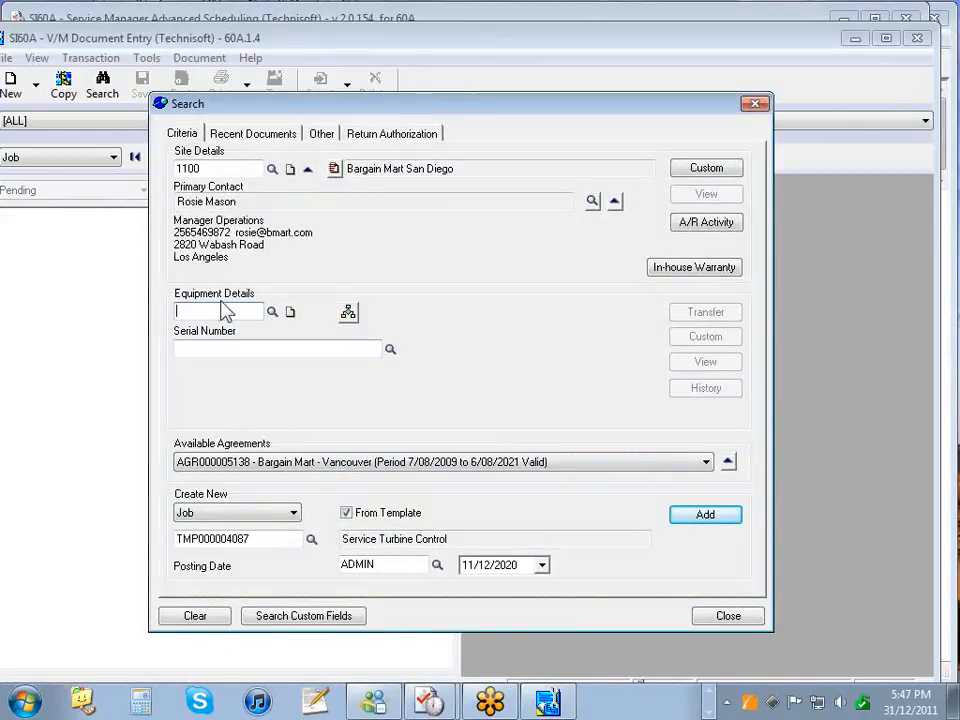
{"action": "left_click", "coordinate": [684, 514]}
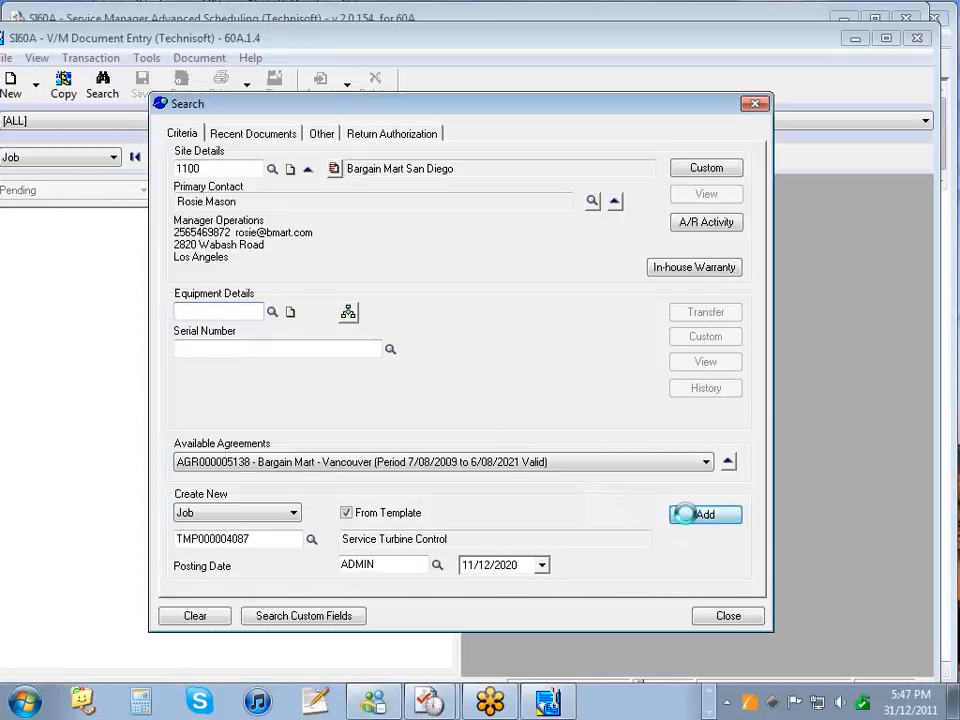
- Leave the new job's reported problem blank, close the job document, and save the Mitsubishi City Multi Y Series appointment linked to it
{"action": "left_click", "coordinate": [424, 423]}
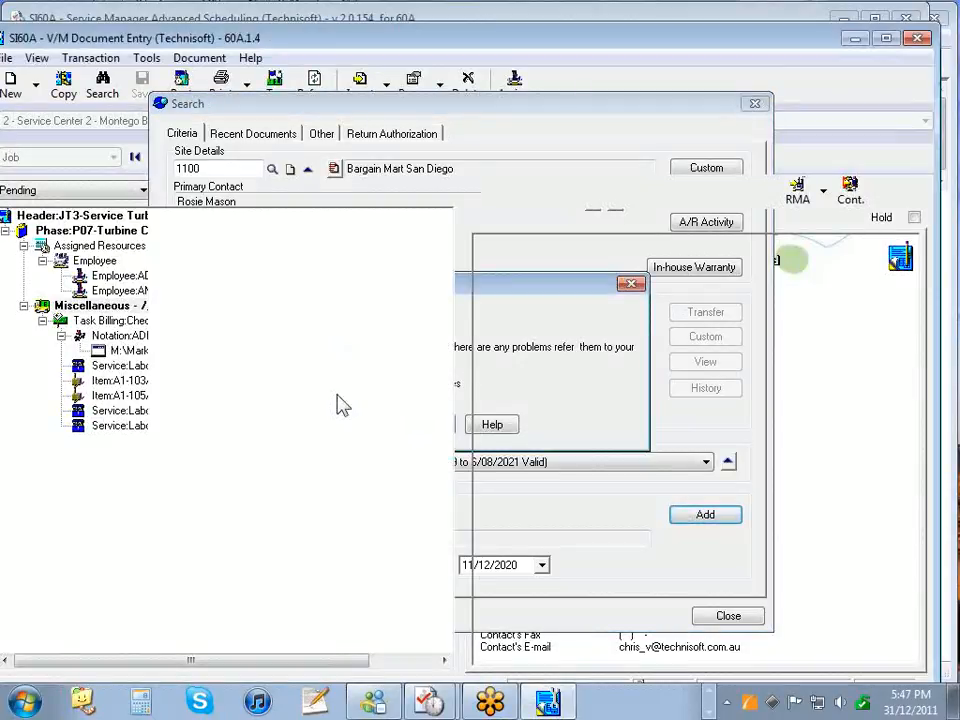
{"action": "type", "text": "n"}
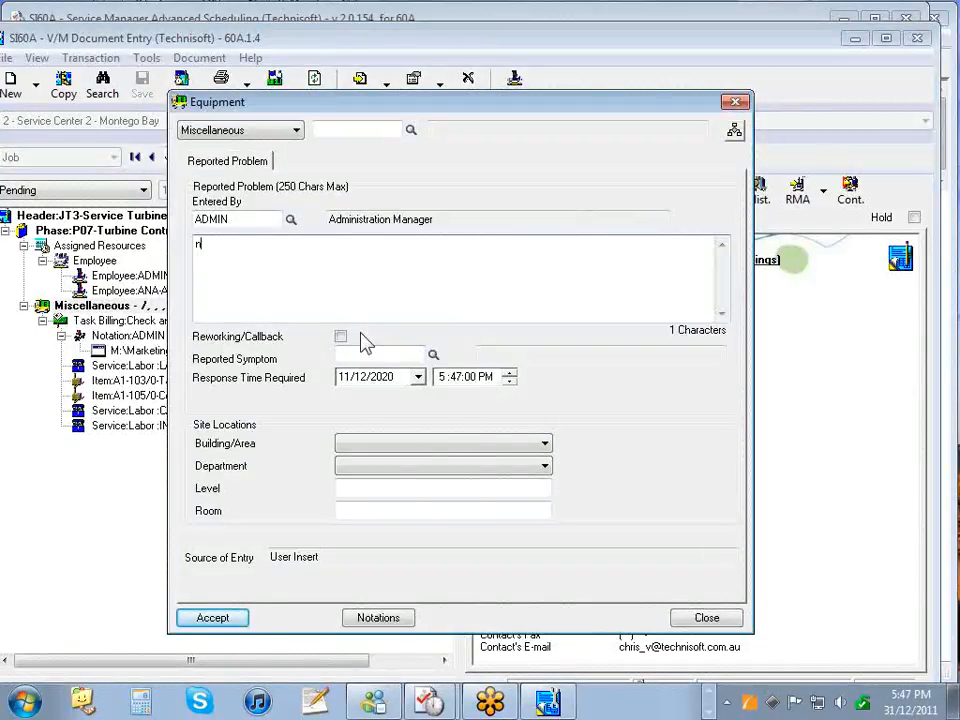
{"action": "key", "text": "BackSpace"}
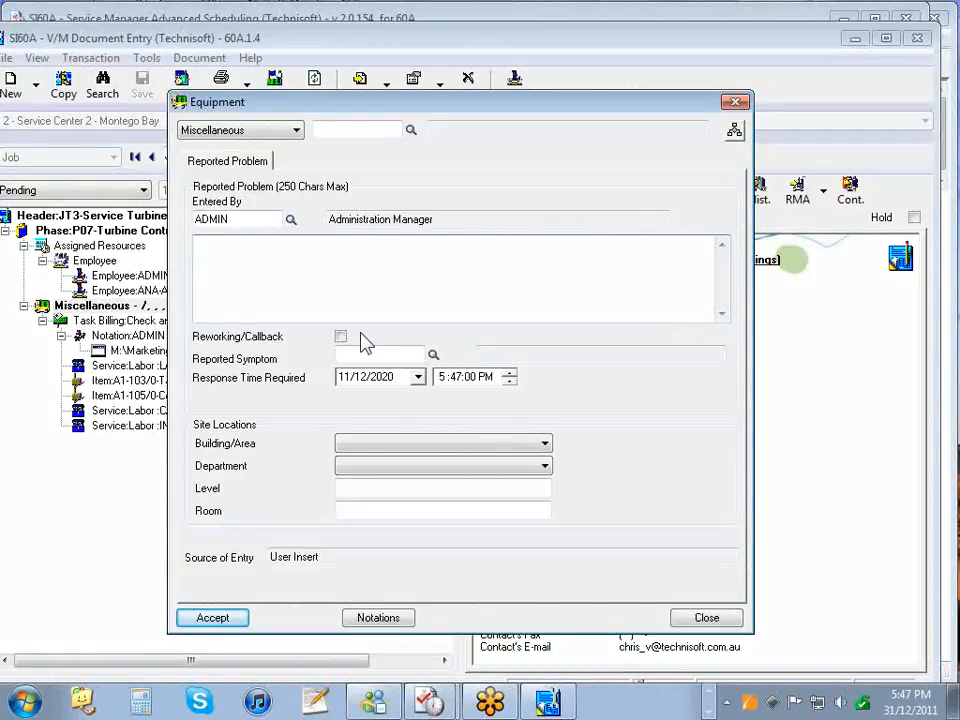
{"action": "left_click", "coordinate": [736, 102]}
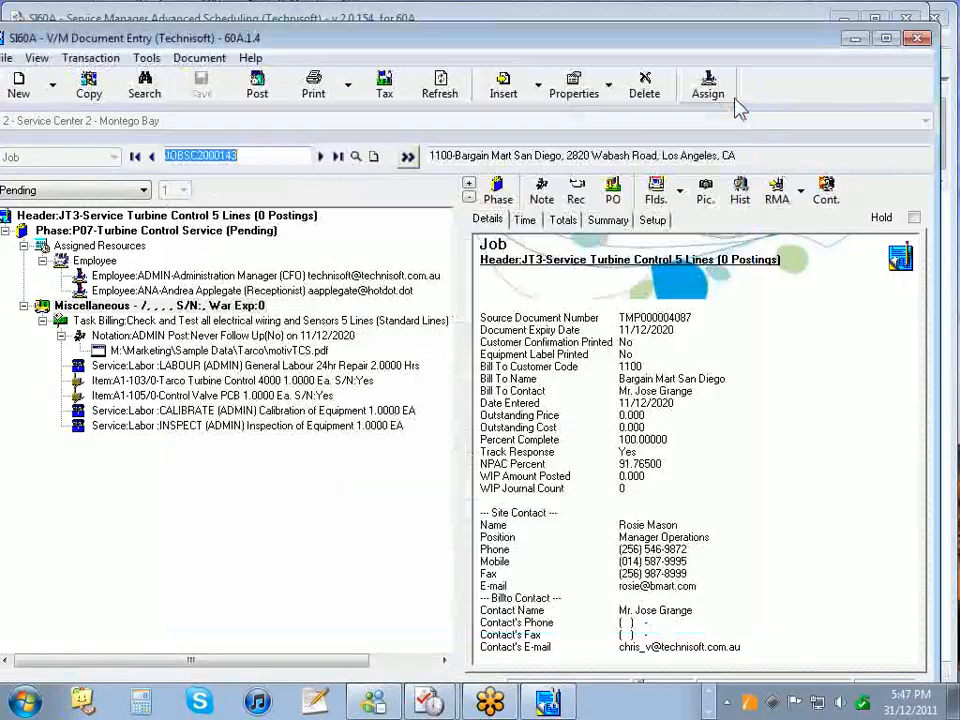
{"action": "left_click", "coordinate": [918, 40]}
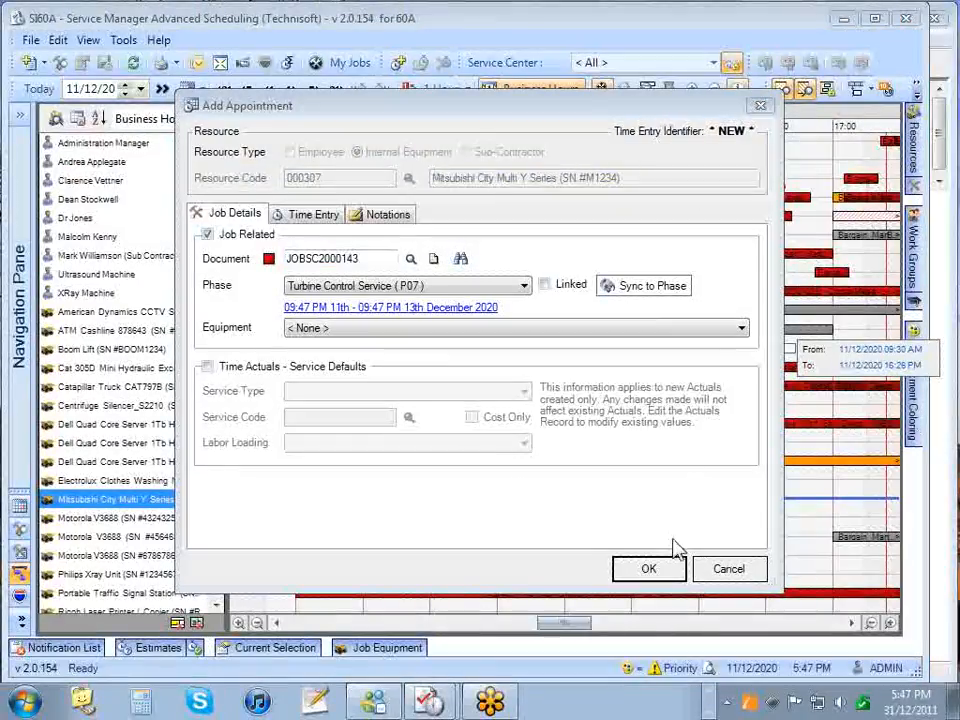
{"action": "left_click", "coordinate": [668, 572]}
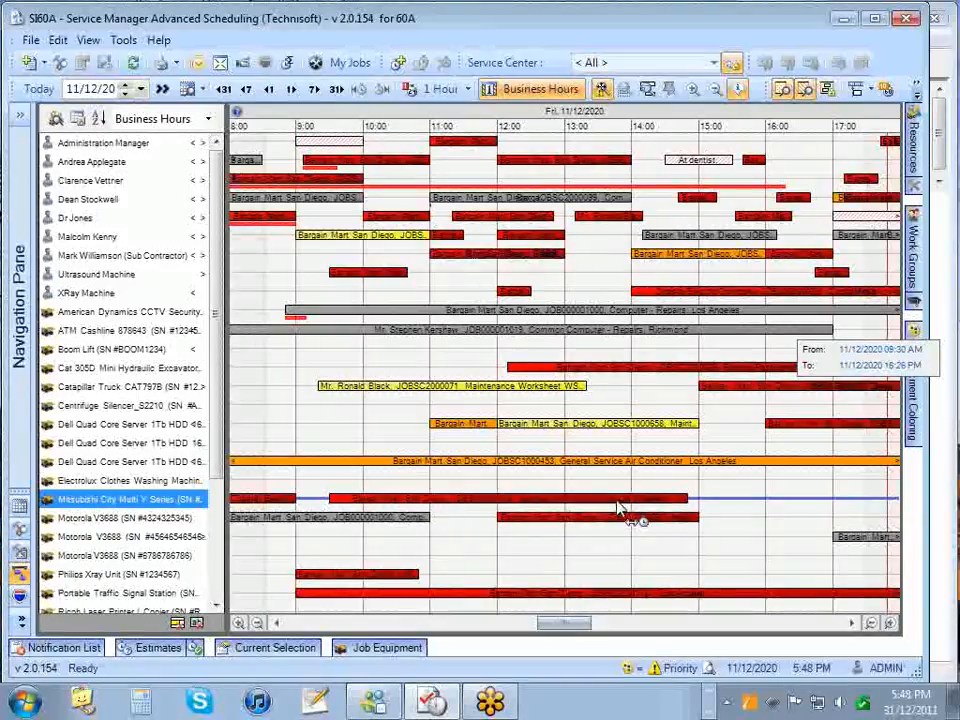
{"action": "mouse_move", "coordinate": [624, 512]}
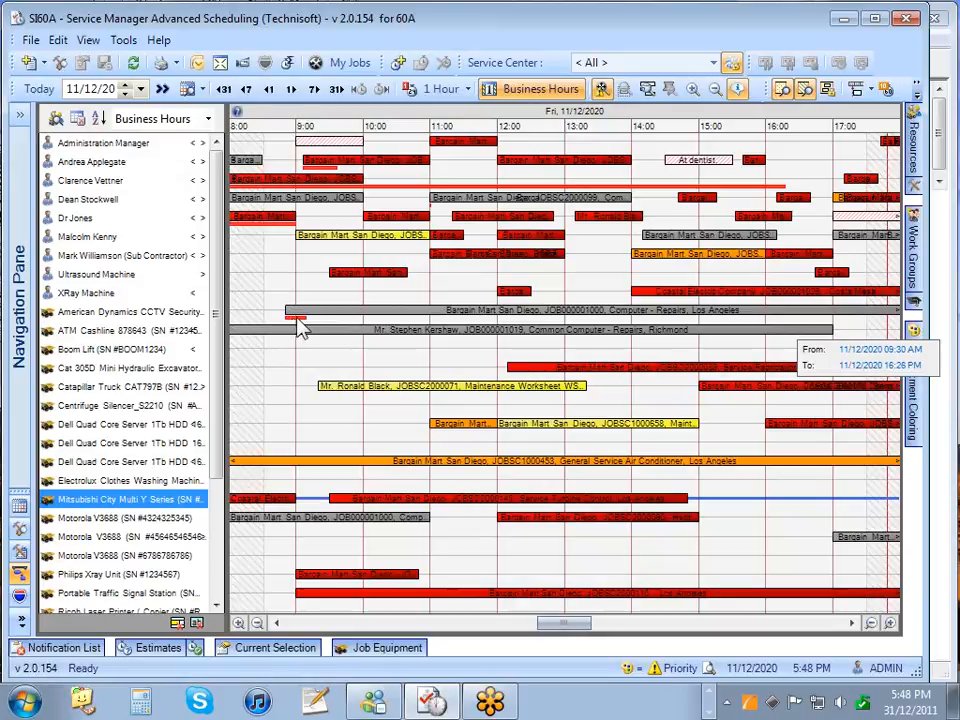
- Filter the scheduled resources by skill, requiring both the "A" electrical certificate and Engineer with And logic
{"action": "left_click", "coordinate": [919, 318]}
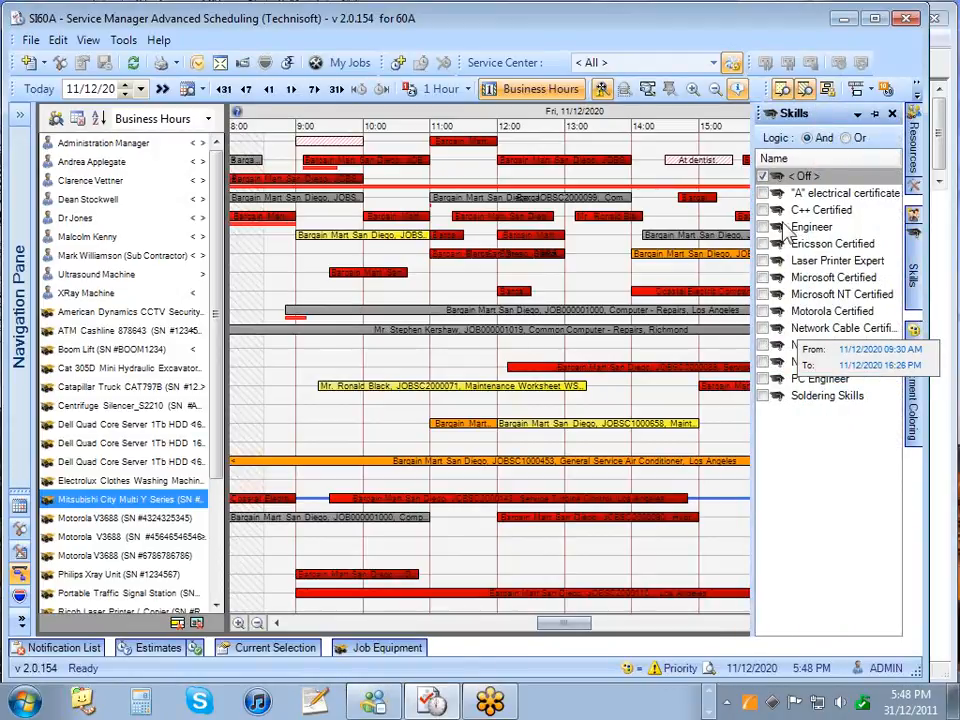
{"action": "left_click", "coordinate": [764, 194]}
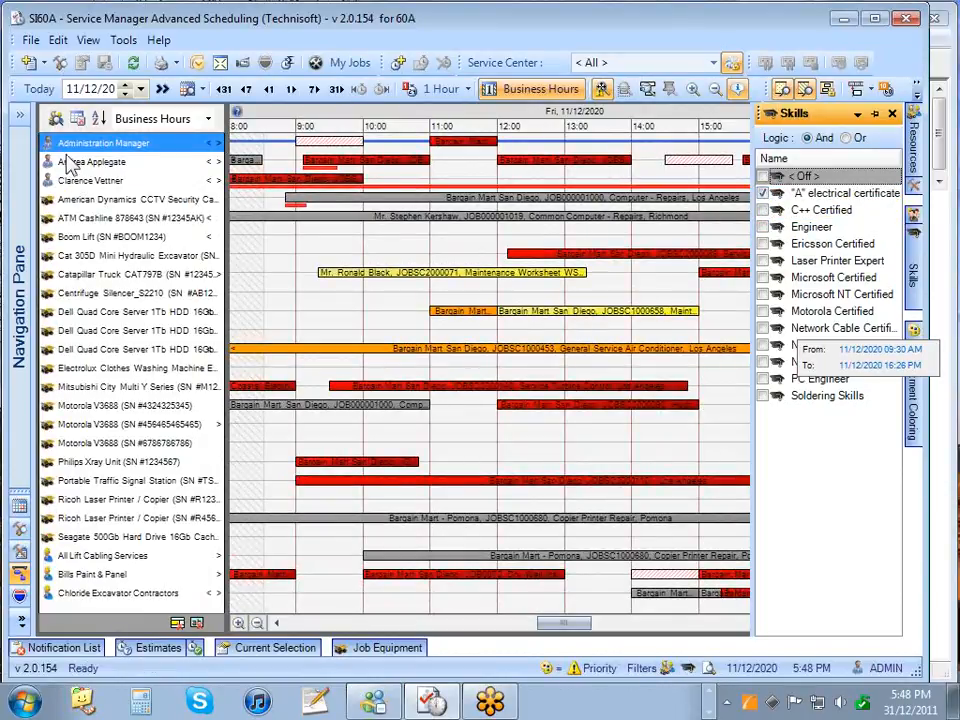
{"action": "left_click", "coordinate": [764, 228]}
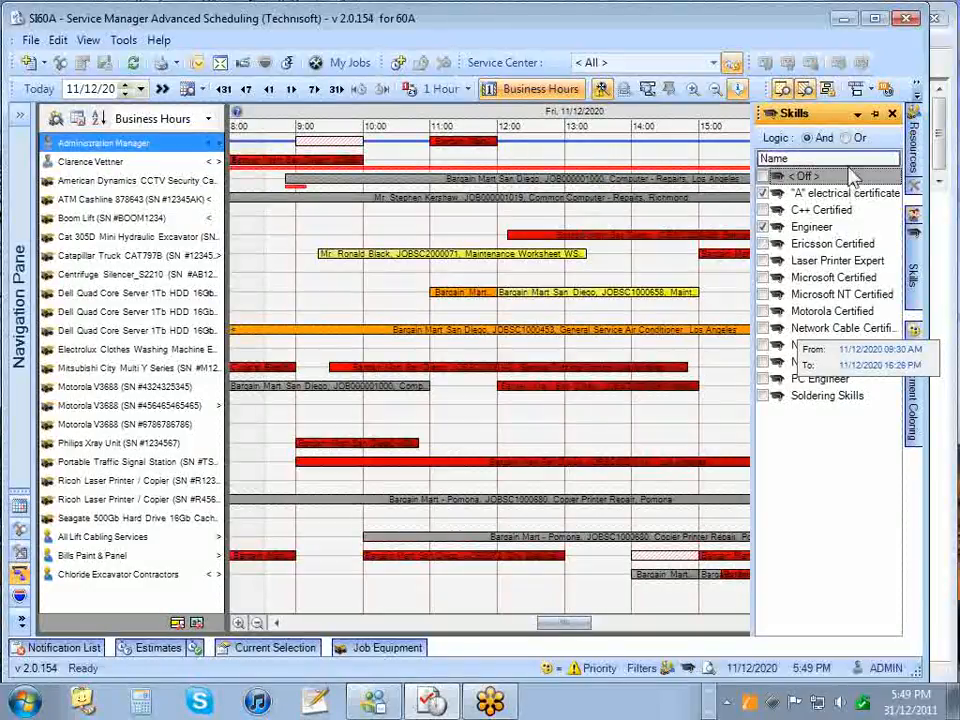
- Switch the skills filter to Or logic, check the second employee's skill details, and turn the skills filter off
{"action": "left_click", "coordinate": [847, 139]}
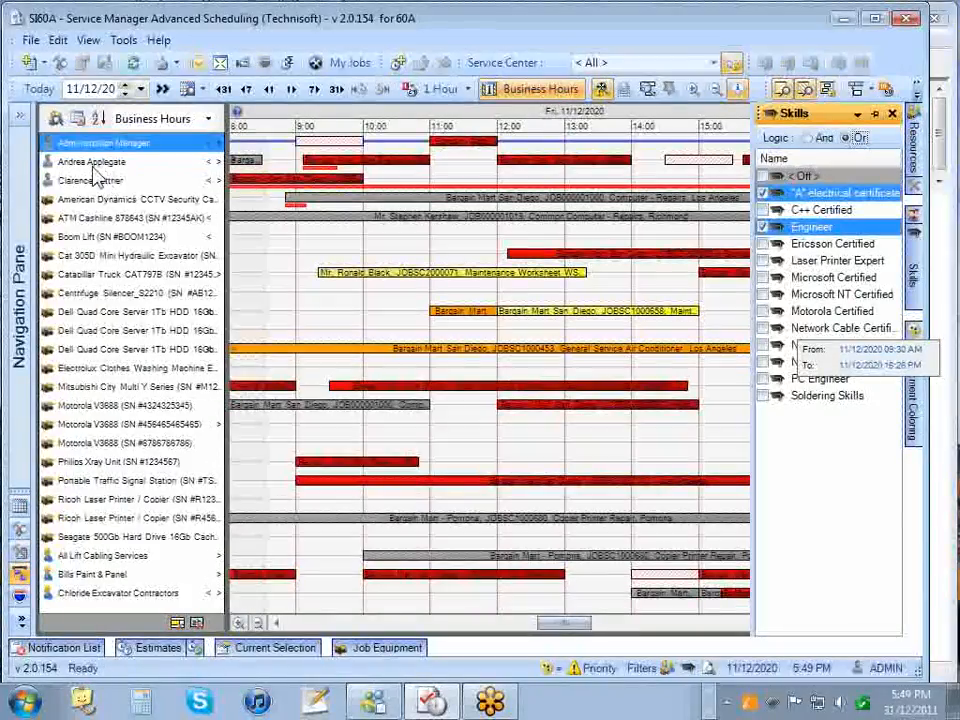
{"action": "mouse_move", "coordinate": [91, 170]}
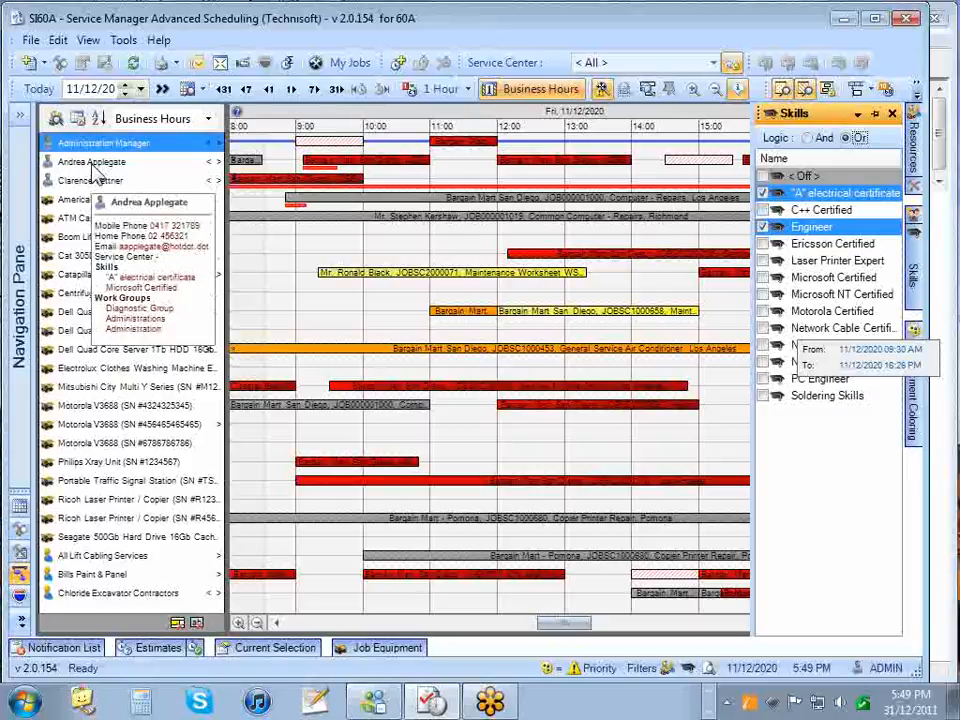
{"action": "left_click", "coordinate": [764, 178]}
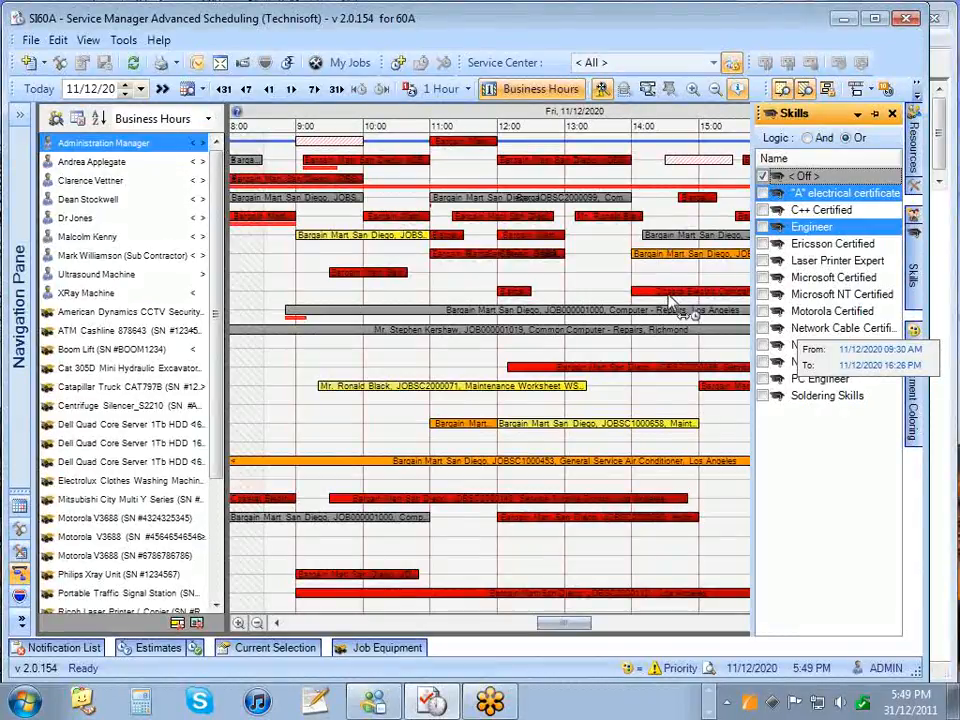
{"action": "left_click", "coordinate": [587, 276]}
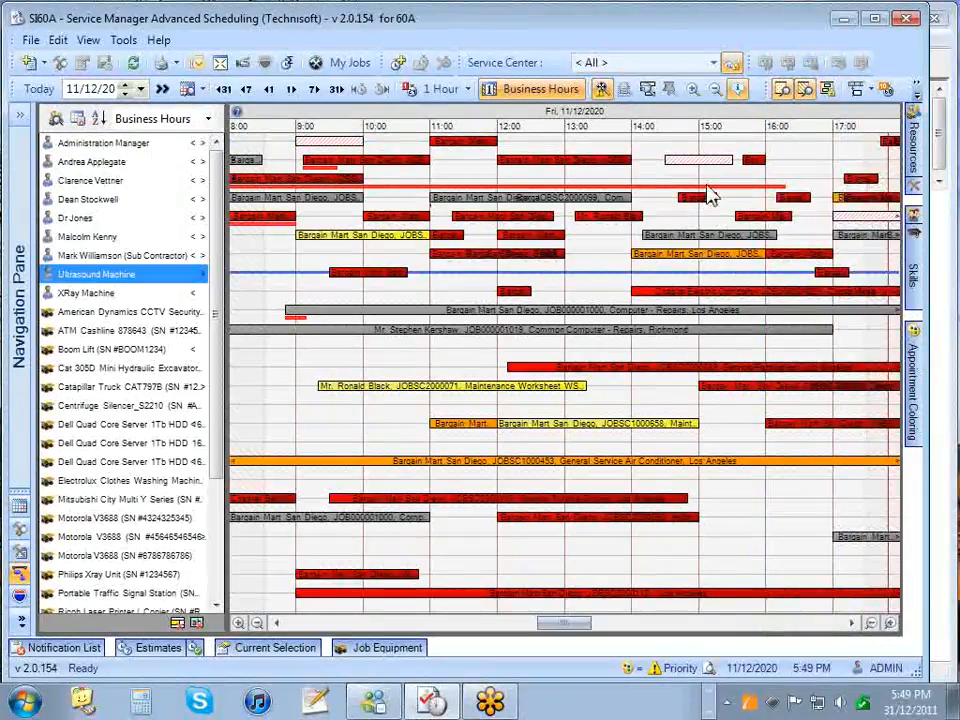
- Move the "At dentist." appointment and the job after it about one hour later, and shift the afternoon appointments of two other employees about 10 minutes later
{"action": "mouse_move", "coordinate": [658, 147]}
{"action": "left_mouse_down"}
{"action": "mouse_move", "coordinate": [694, 171]}
{"action": "mouse_move", "coordinate": [782, 179]}
{"action": "left_mouse_up"}
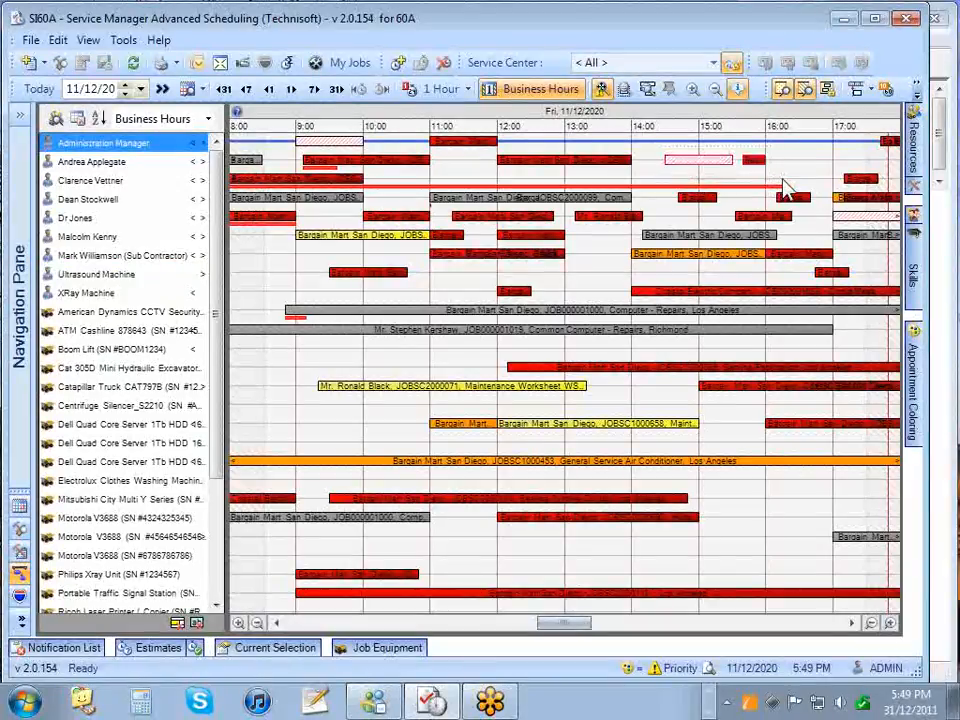
{"action": "mouse_move", "coordinate": [703, 165]}
{"action": "left_mouse_down"}
{"action": "mouse_move", "coordinate": [769, 165]}
{"action": "mouse_move", "coordinate": [707, 163]}
{"action": "mouse_move", "coordinate": [752, 162]}
{"action": "left_mouse_up"}
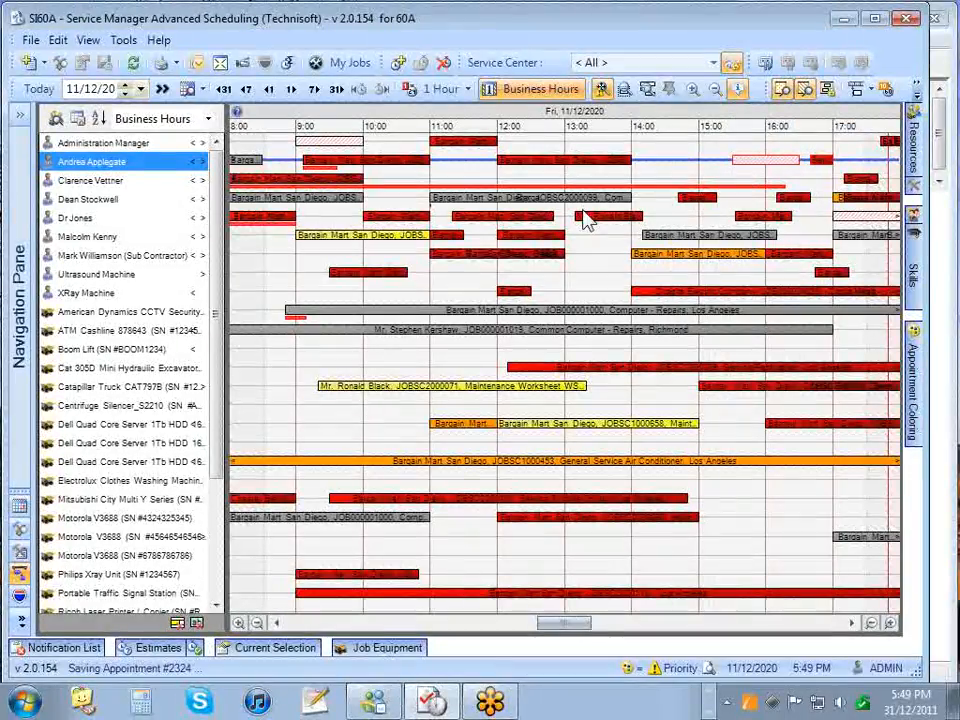
{"action": "left_click_drag", "start_coordinate": [573, 218], "coordinate": [626, 222]}
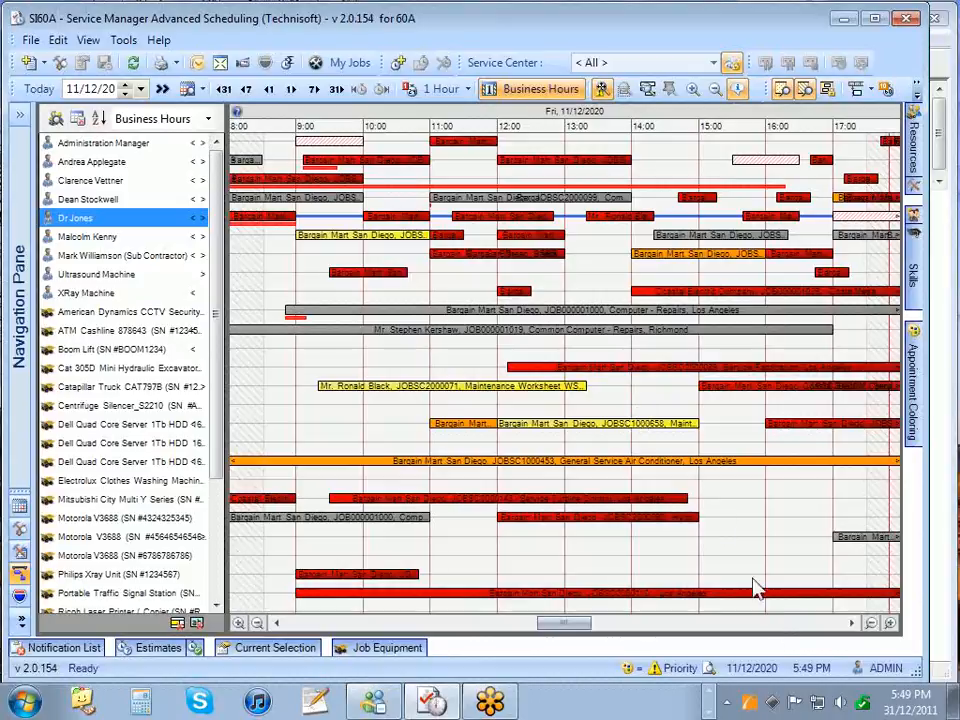
- Set the schedule's displayed period to Two Days and look through the other available periods
{"action": "left_click", "coordinate": [208, 119]}
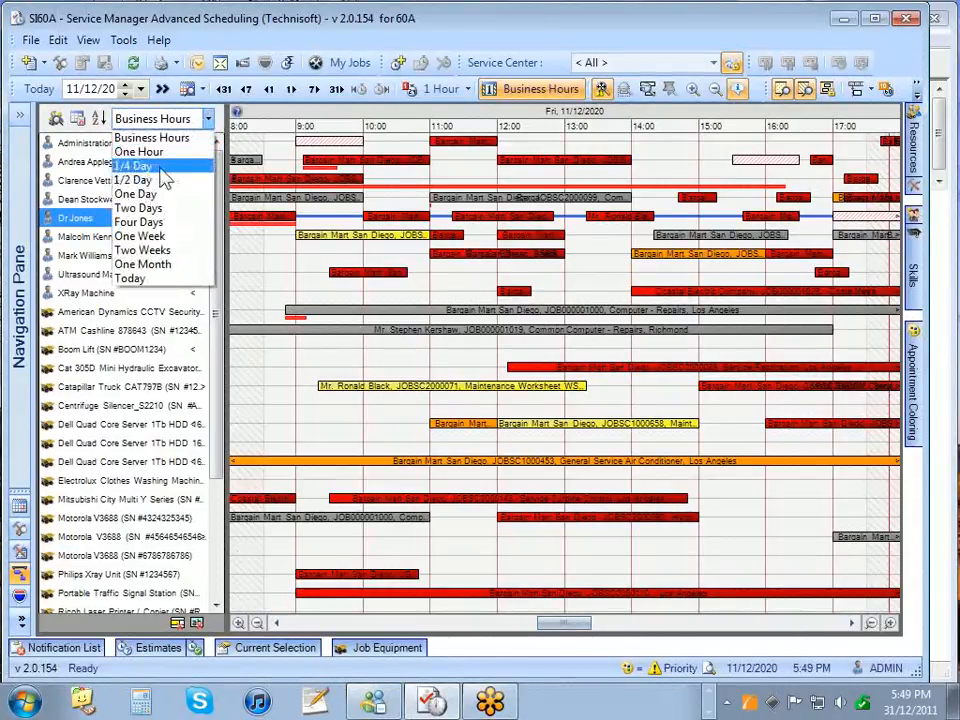
{"action": "left_click", "coordinate": [138, 207]}
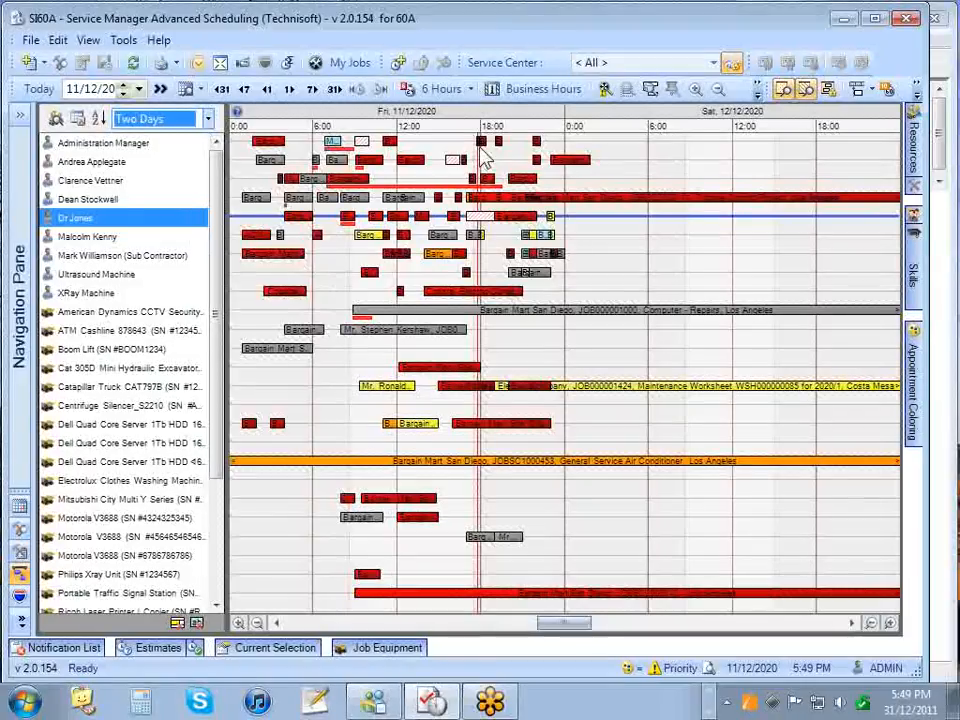
{"action": "left_click", "coordinate": [207, 119]}
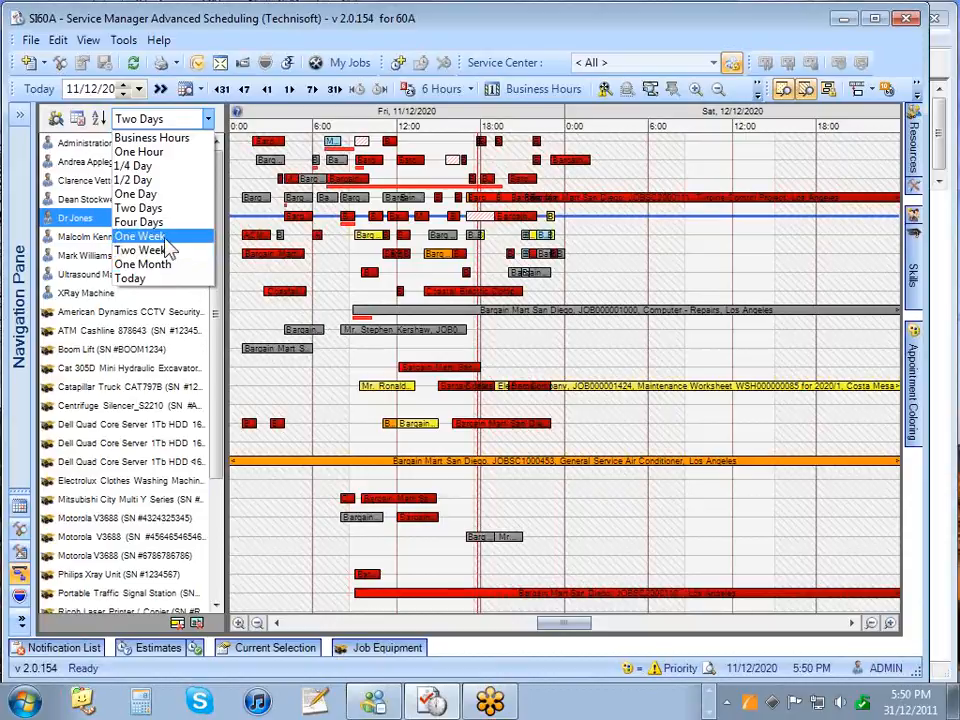
{"action": "left_click", "coordinate": [623, 113]}
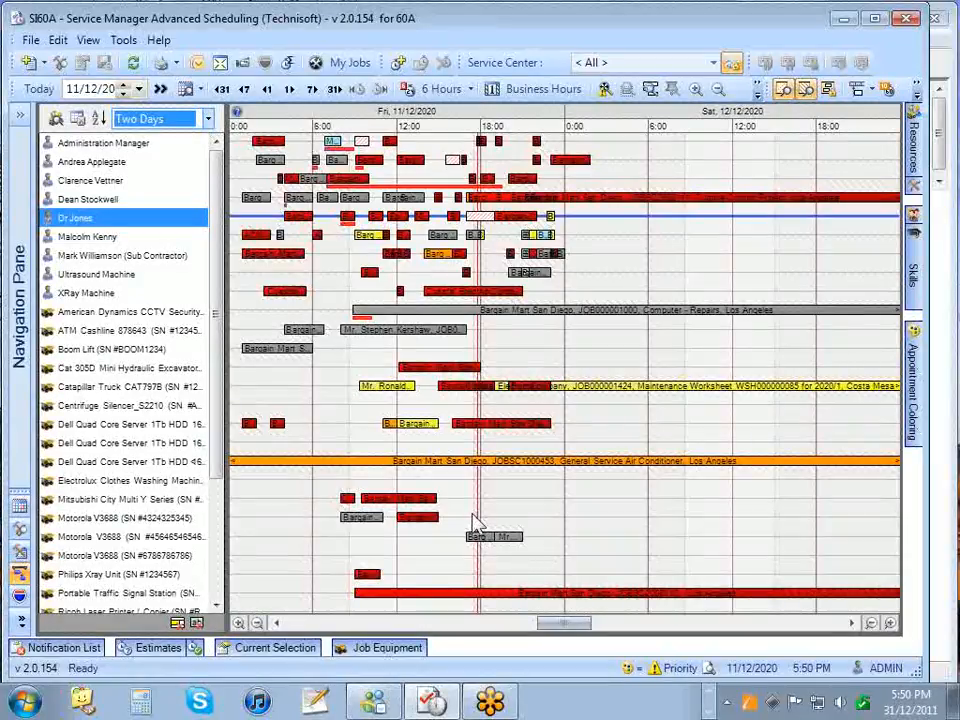
- Color the appointments by Agreement Plan and look at the < None >, Platinum and Plan 2 entries in the legend
{"action": "left_click", "coordinate": [912, 350]}
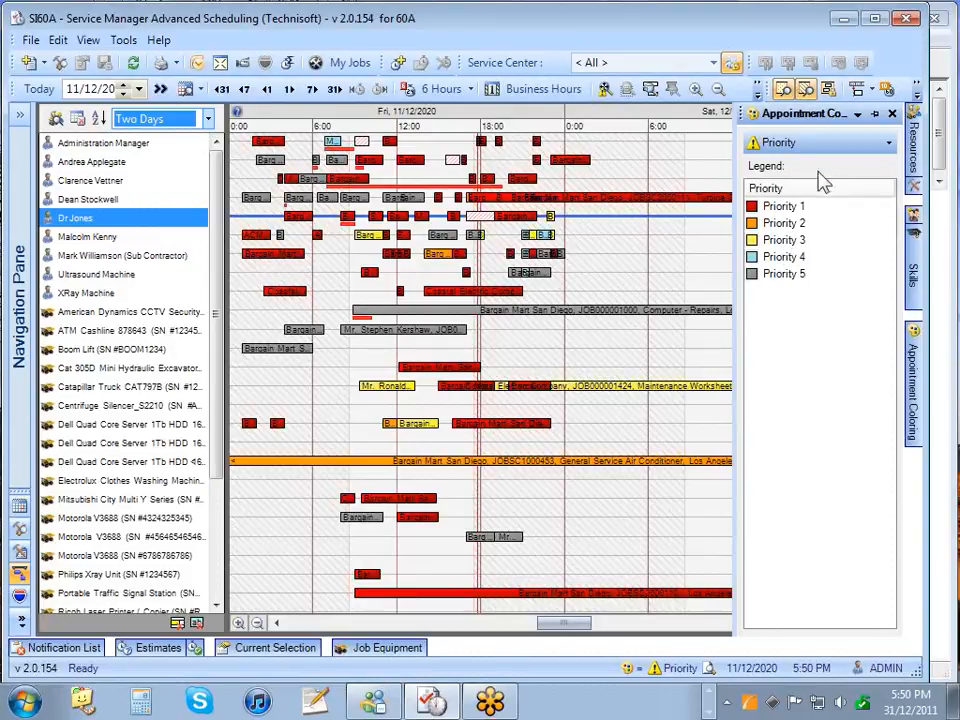
{"action": "left_click", "coordinate": [845, 146]}
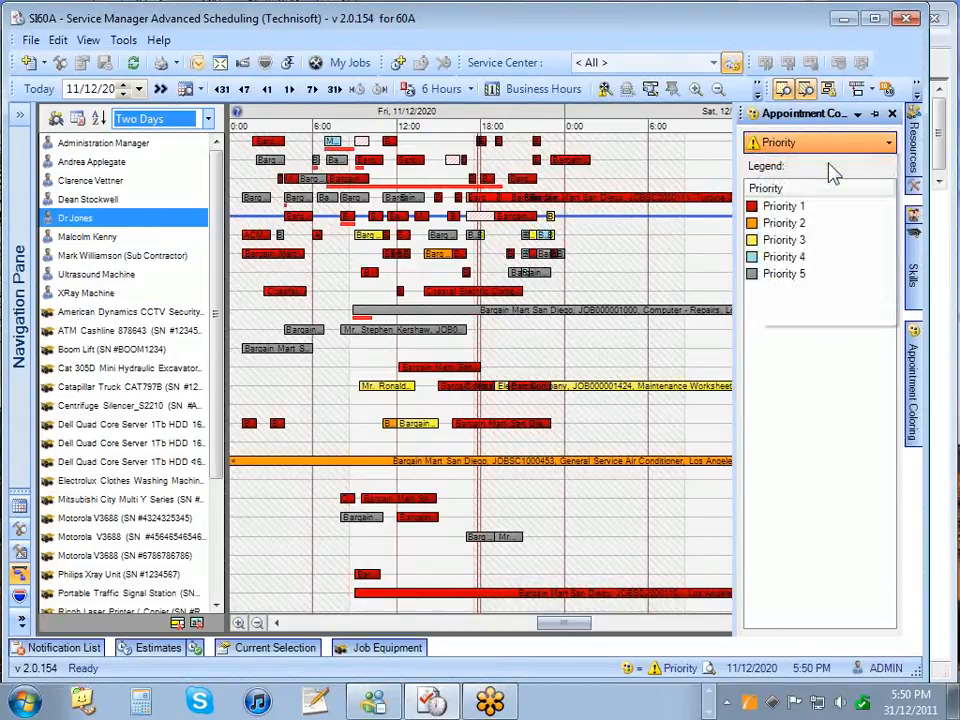
{"action": "left_click", "coordinate": [831, 166]}
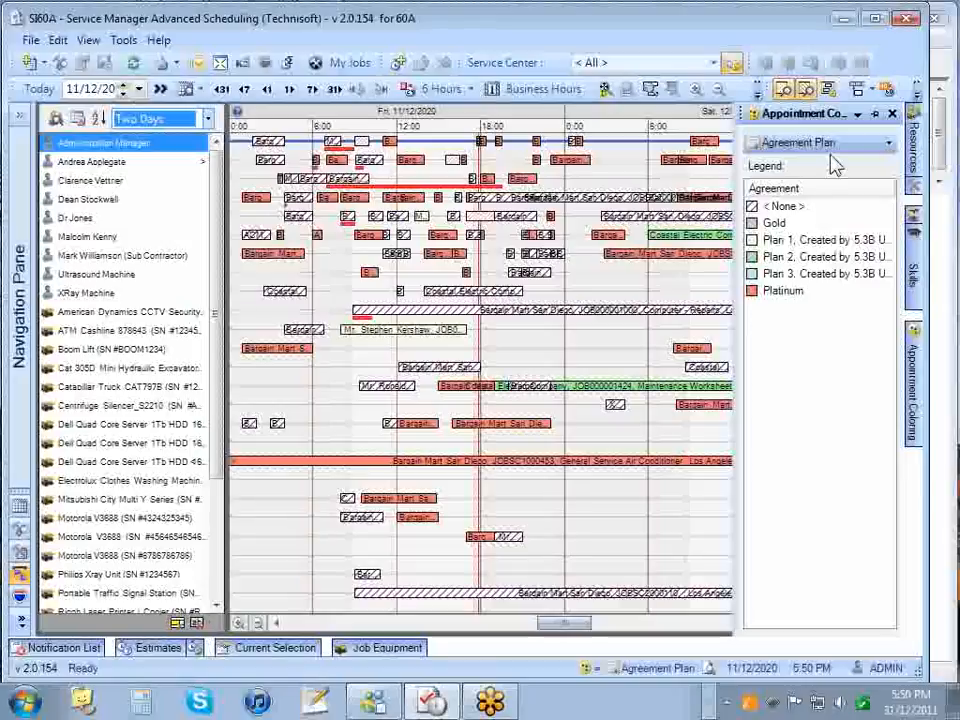
{"action": "left_click", "coordinate": [788, 207]}
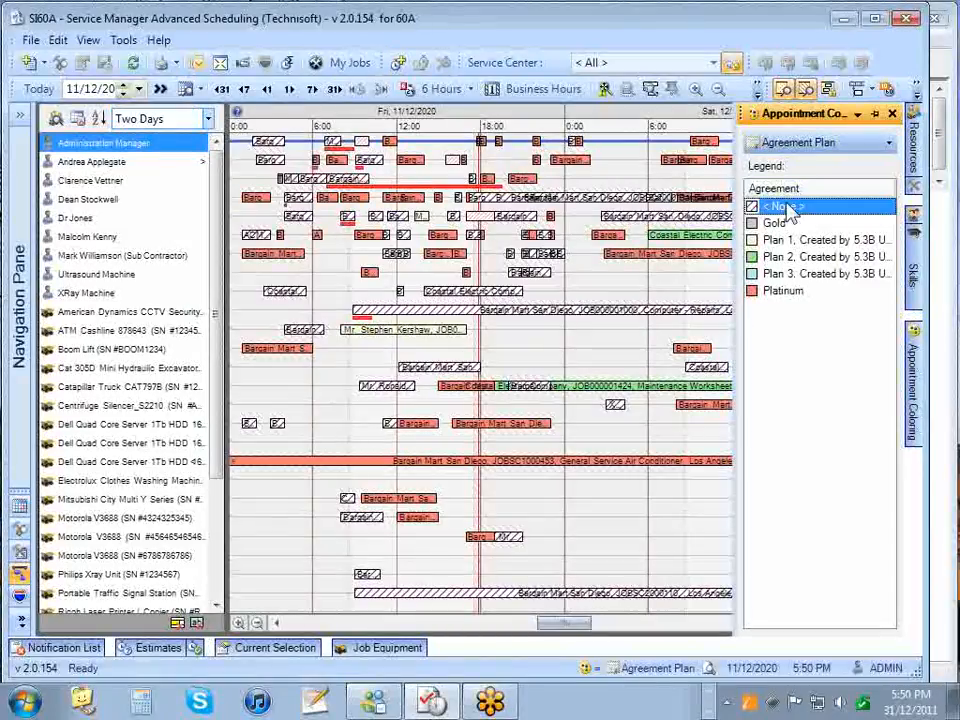
{"action": "left_click", "coordinate": [783, 291]}
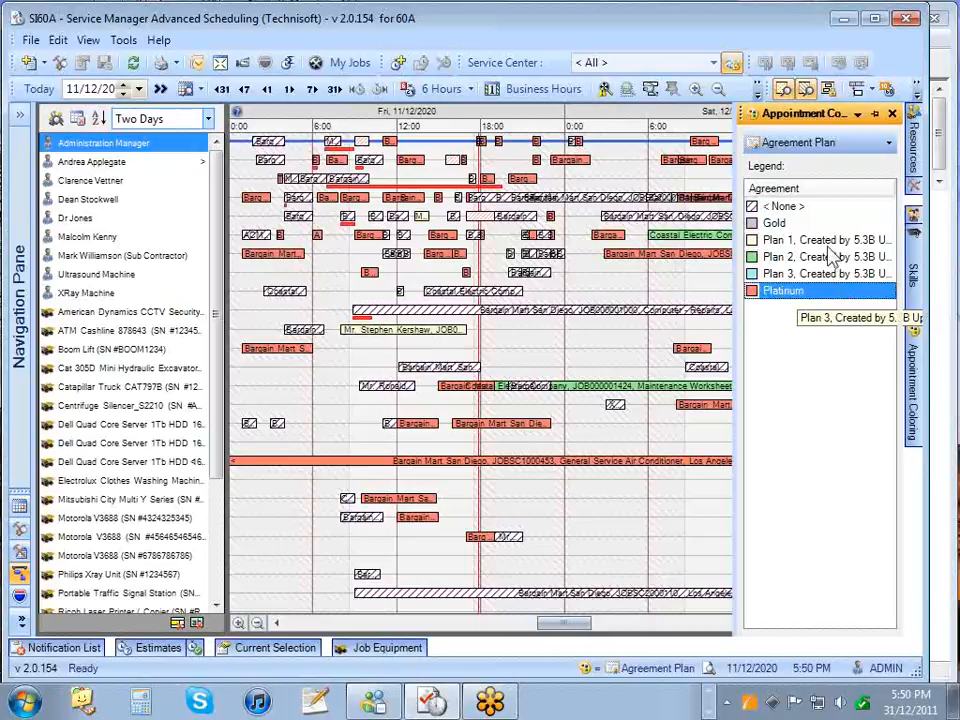
{"action": "left_click", "coordinate": [791, 257]}
- Change the appointment coloring to Customer and from there to Job
{"action": "left_click", "coordinate": [845, 143]}
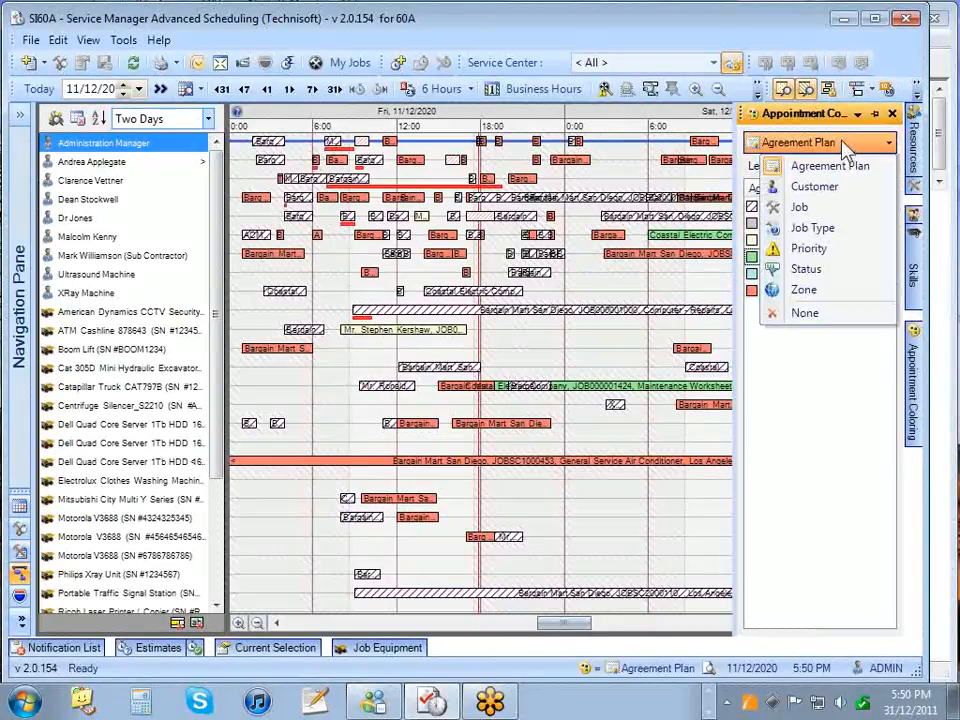
{"action": "left_click", "coordinate": [816, 188]}
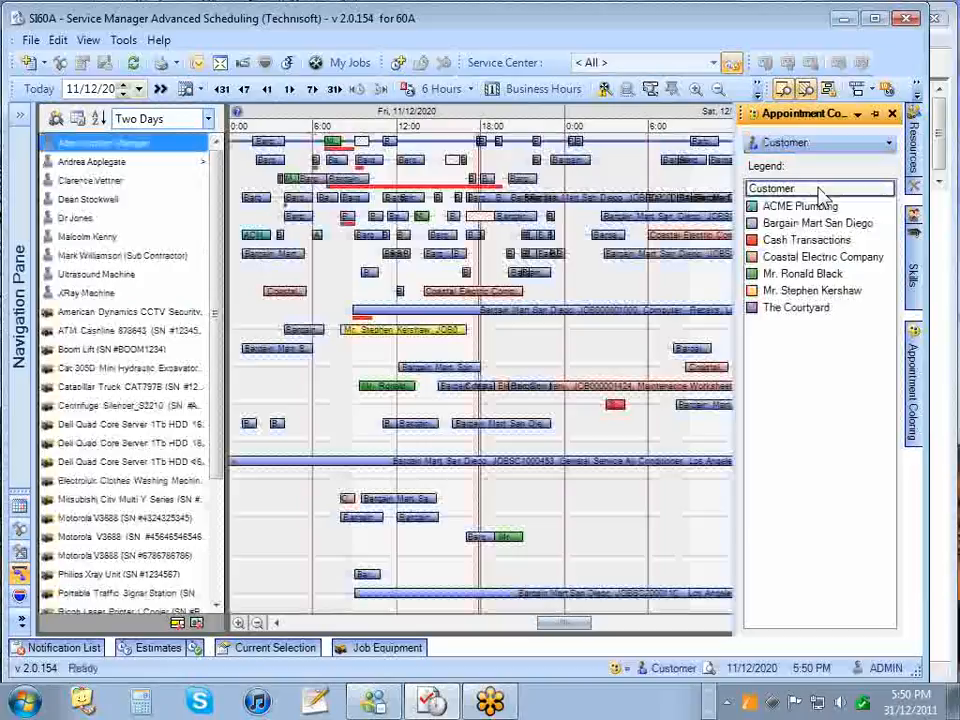
{"action": "left_click", "coordinate": [835, 146]}
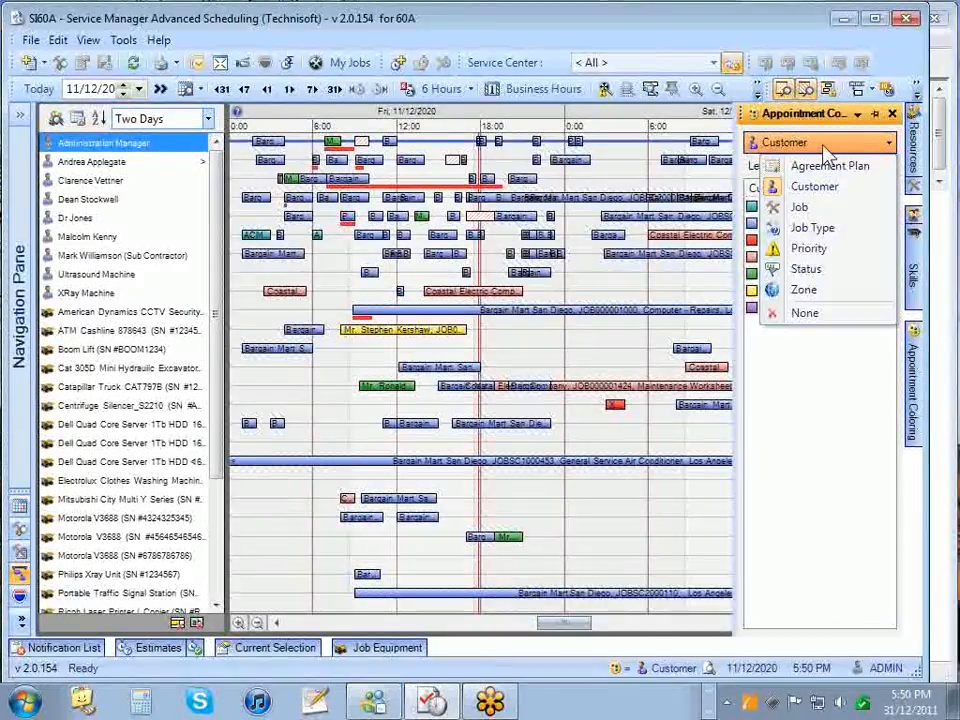
{"action": "left_click", "coordinate": [803, 207]}
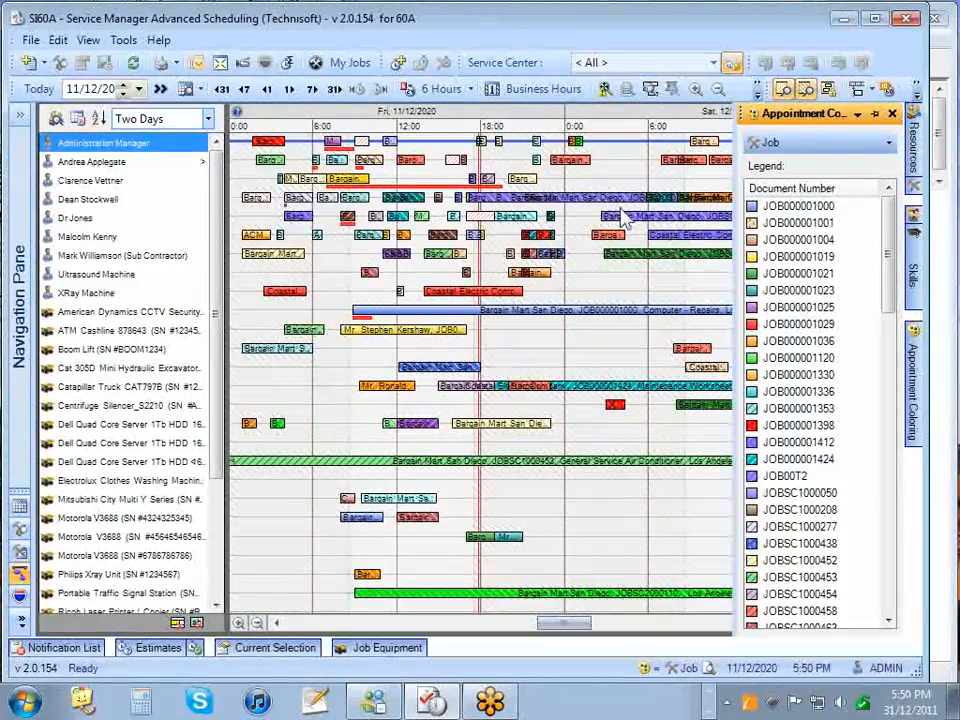
- Color the appointments by Job Type to compare them, and finish with the coloring set to Status
{"action": "left_click", "coordinate": [852, 148]}
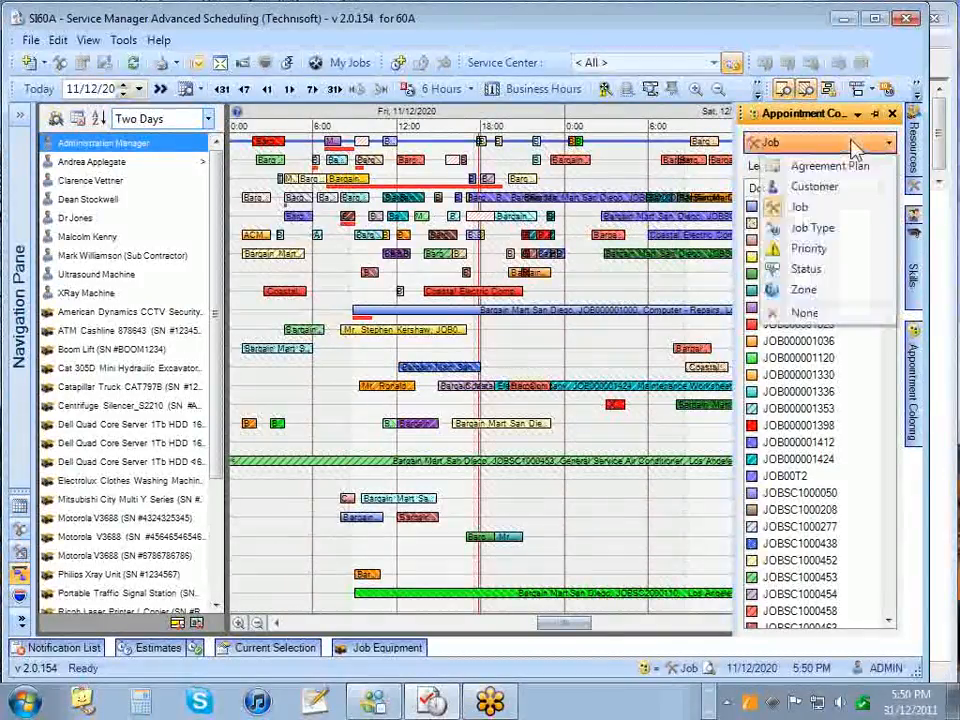
{"action": "left_click", "coordinate": [810, 227]}
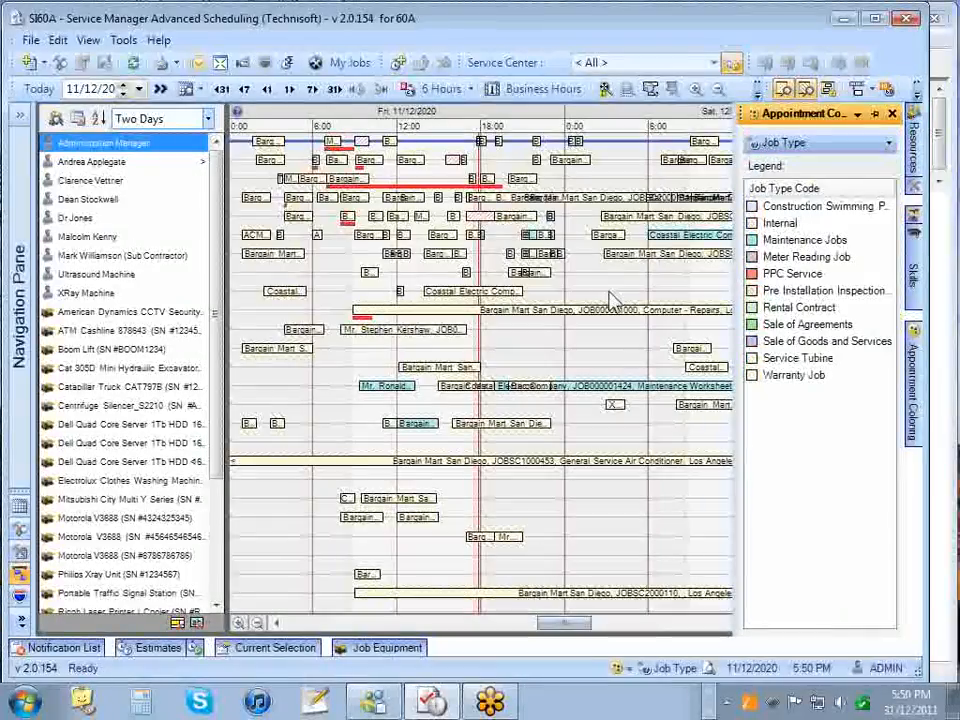
{"action": "mouse_move", "coordinate": [615, 302]}
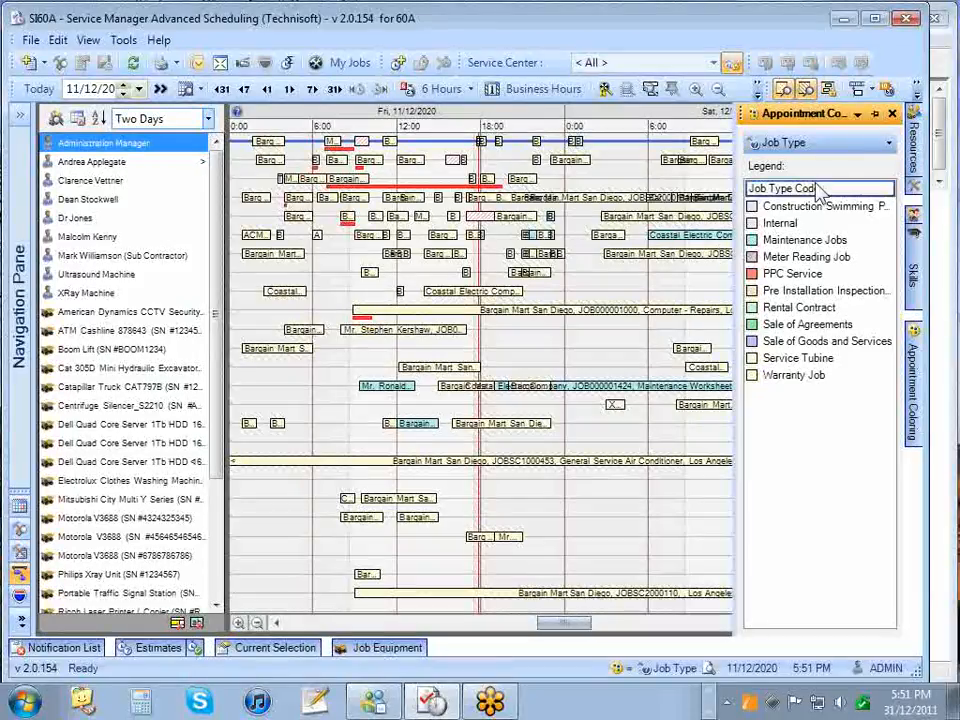
{"action": "left_click", "coordinate": [870, 143]}
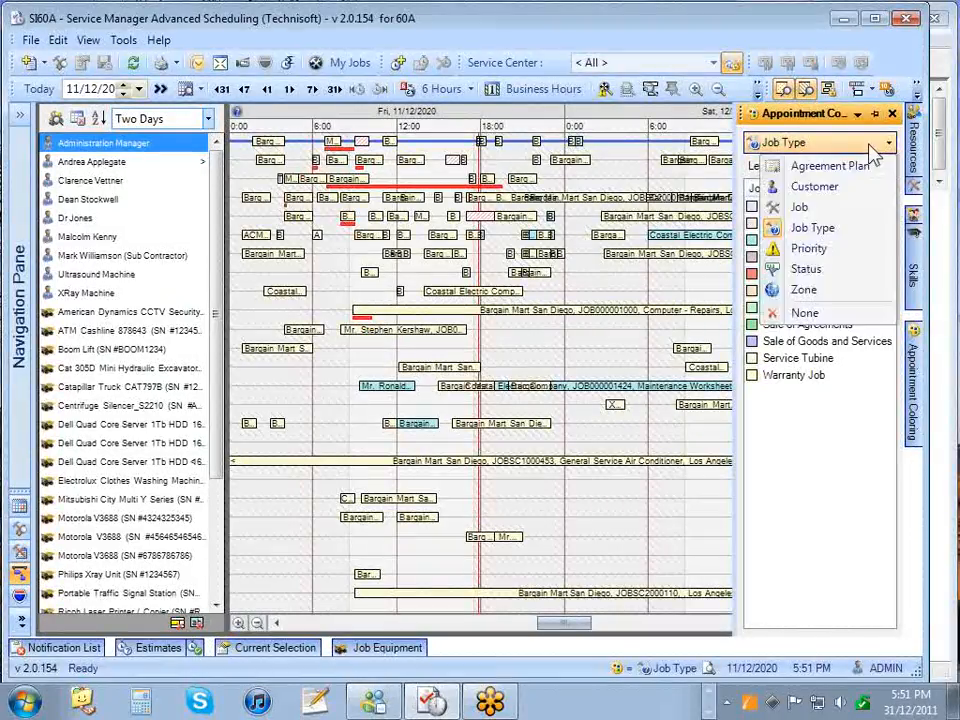
{"action": "left_click", "coordinate": [808, 269]}
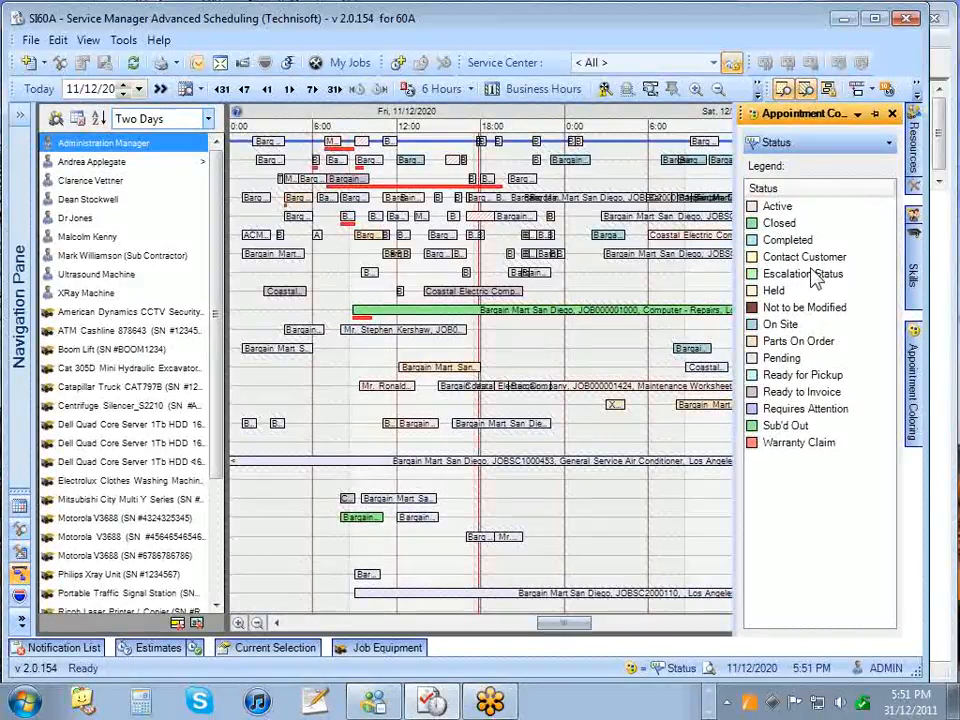
- Highlight the On Site status in the coloring legend and change the appointment coloring to Zone
{"action": "left_click", "coordinate": [785, 326]}
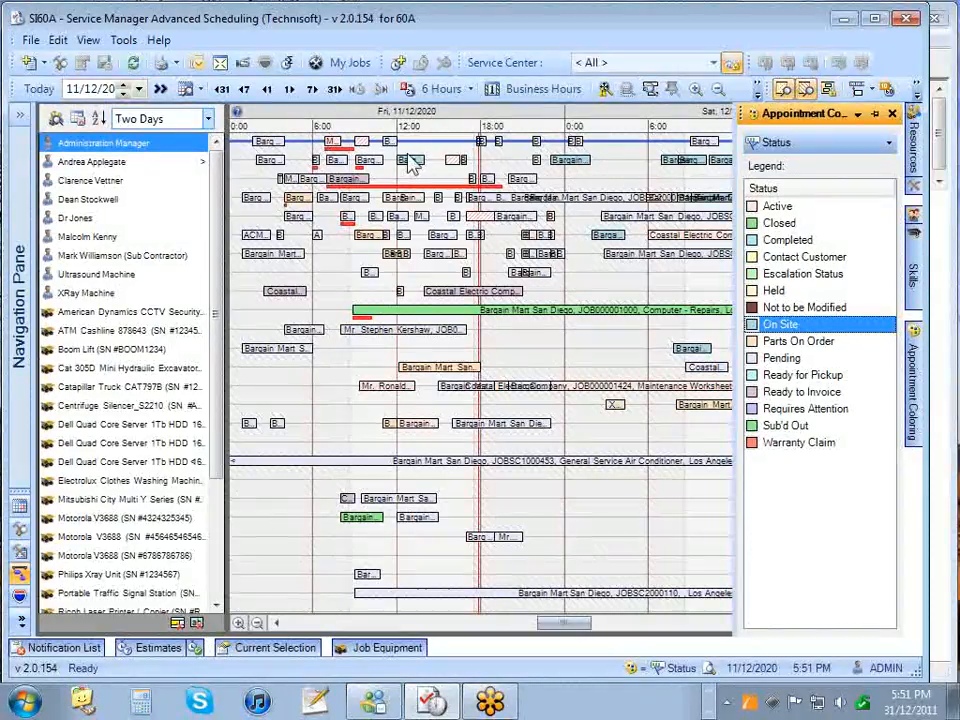
{"action": "left_click", "coordinate": [872, 150]}
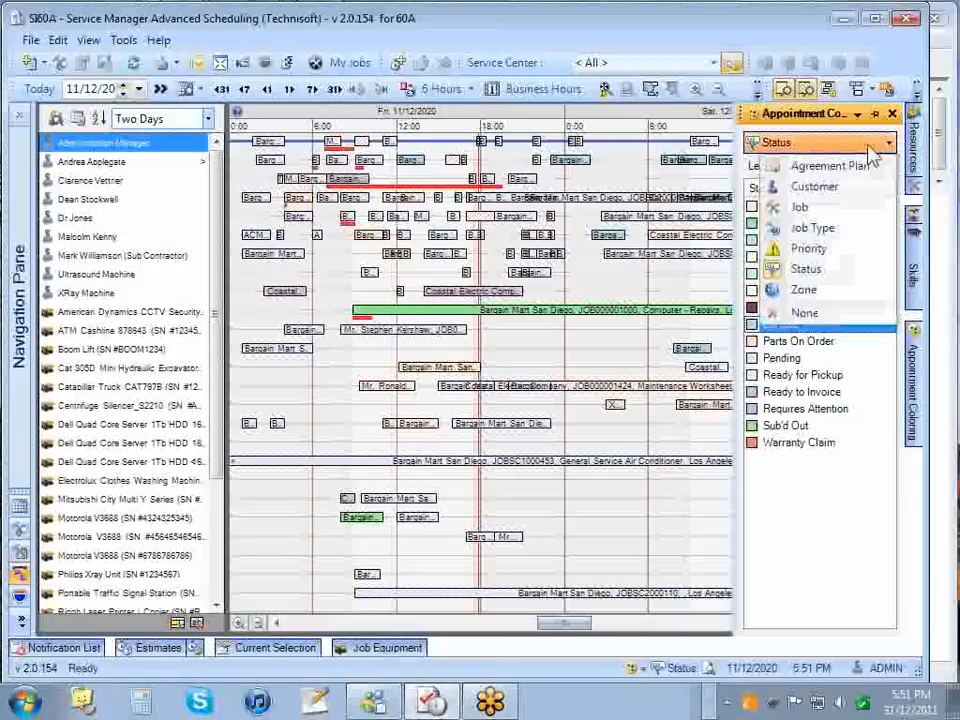
{"action": "left_click", "coordinate": [821, 291]}
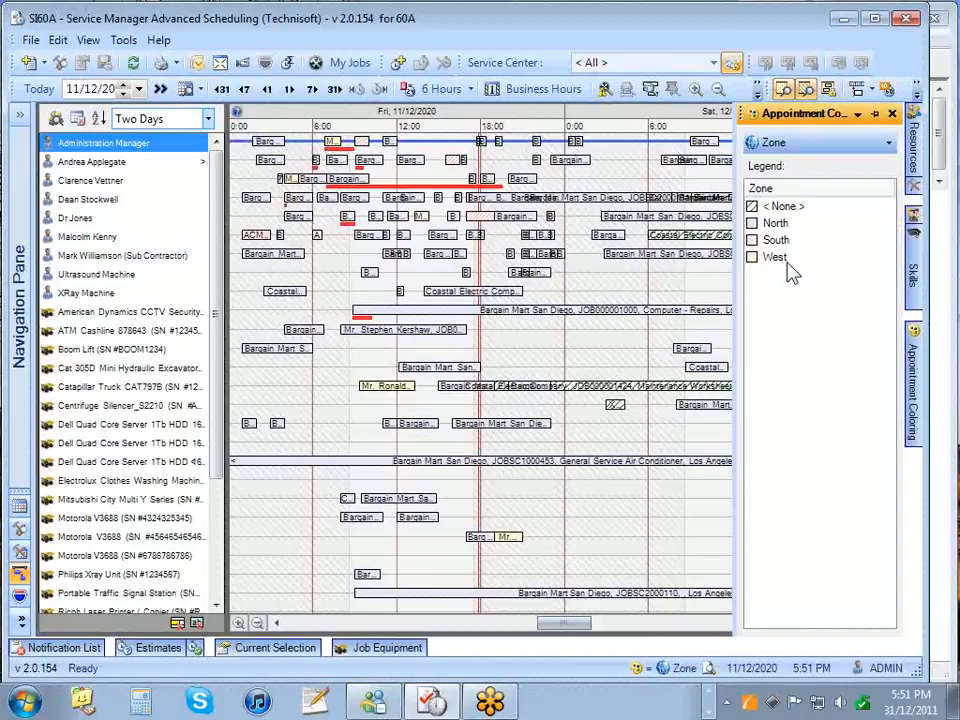
- Switch the appointment coloring to None, set it to Priority, and return to the full-width schedule
{"action": "left_click", "coordinate": [850, 145]}
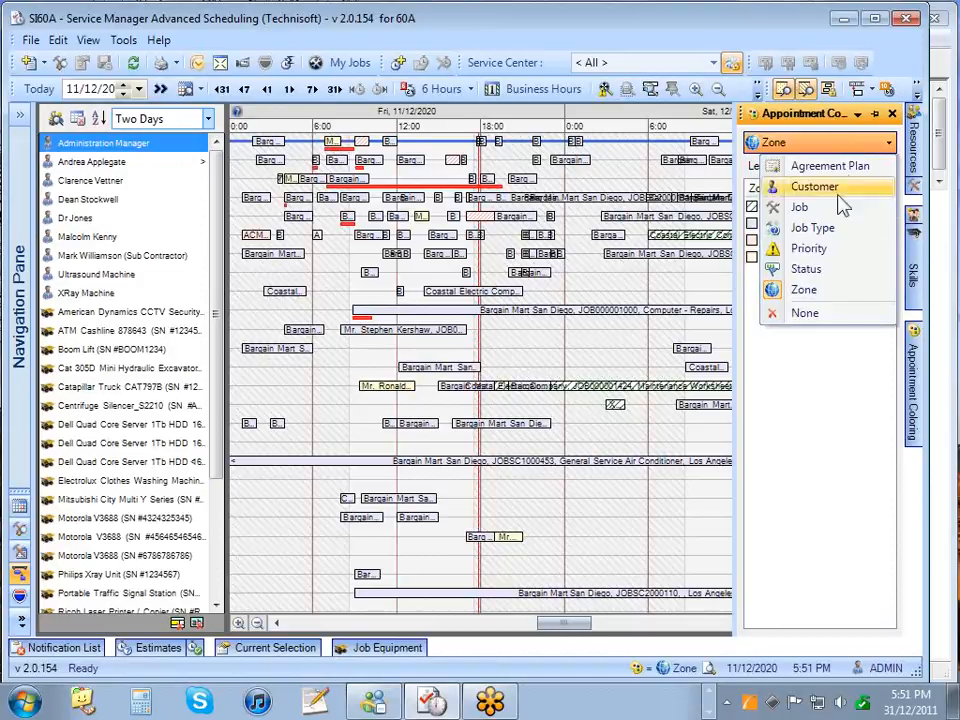
{"action": "left_click", "coordinate": [805, 313]}
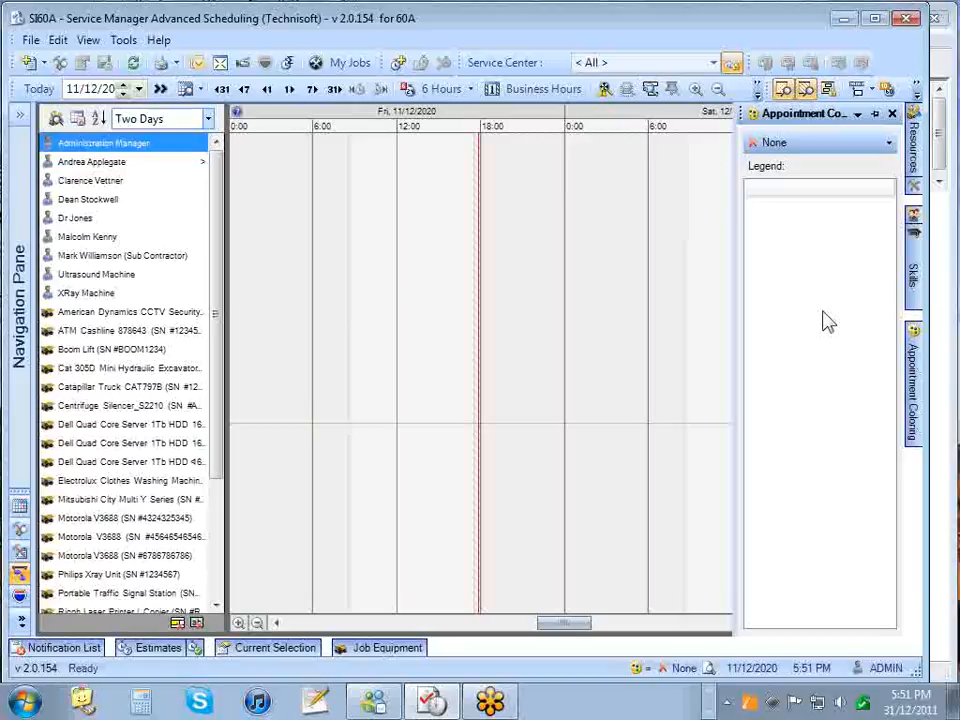
{"action": "left_click", "coordinate": [866, 148]}
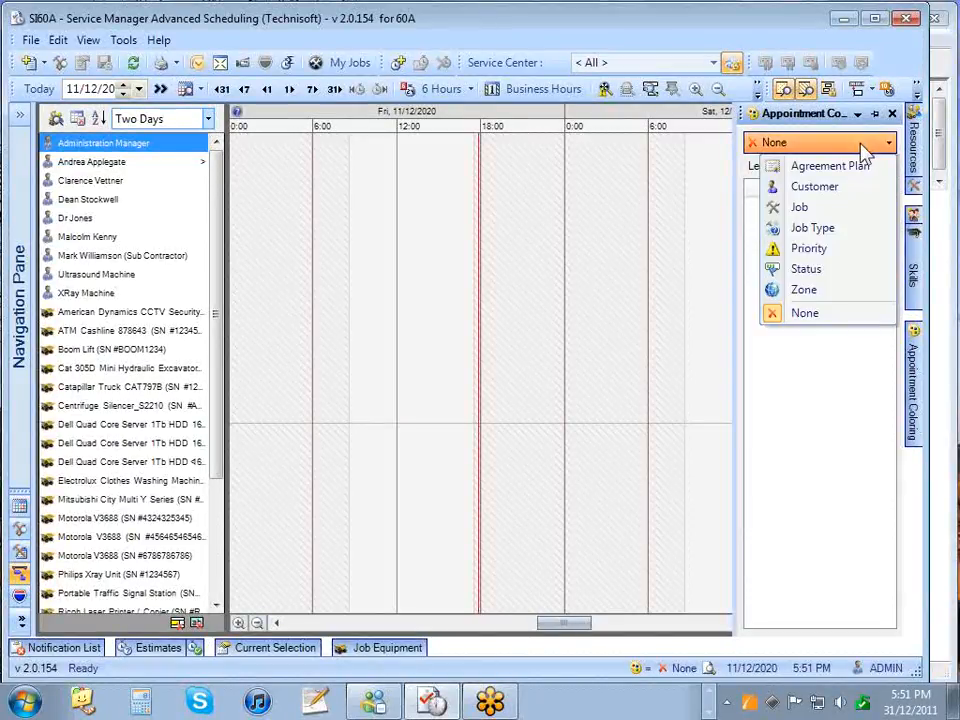
{"action": "left_click", "coordinate": [834, 249]}
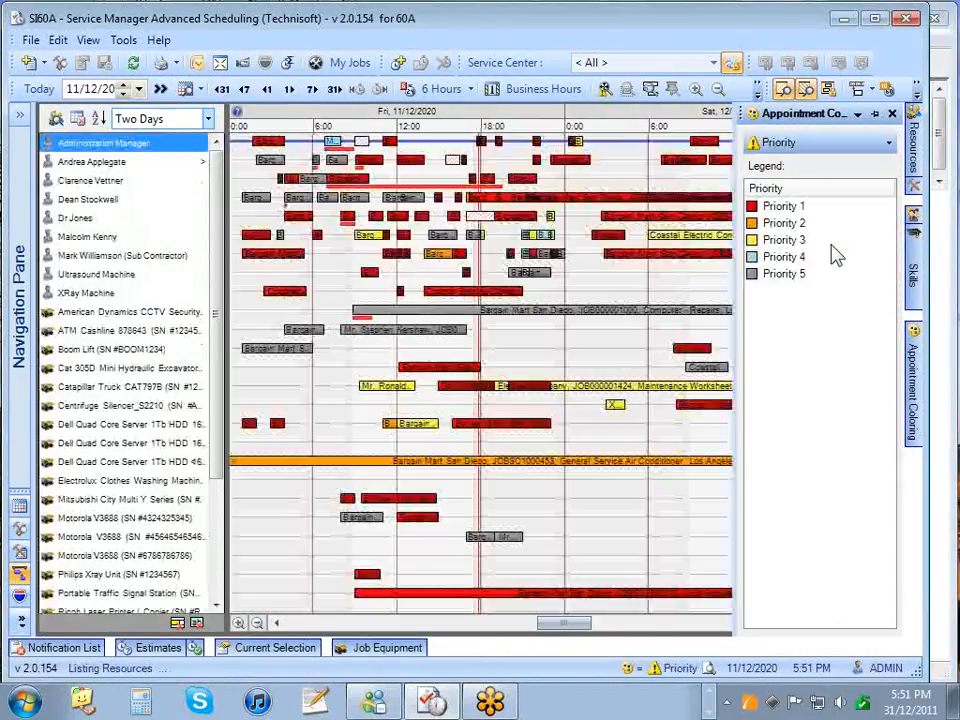
{"action": "left_click", "coordinate": [678, 296]}
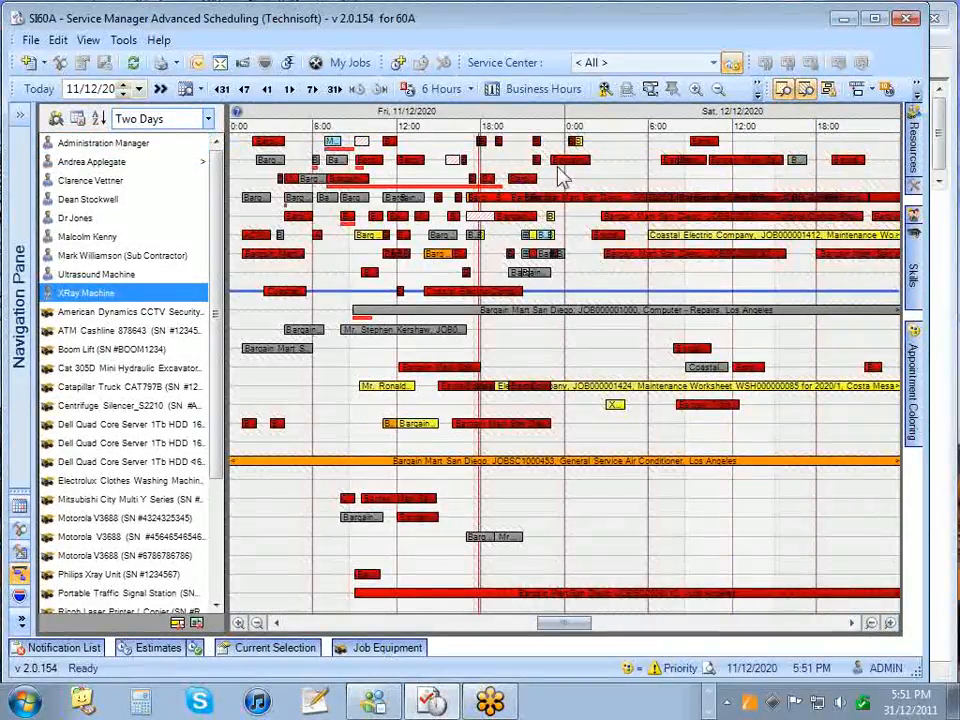
- View the second employee's appointment spanning Friday midnight in the Job List to see the job's assigned resources
{"action": "left_click", "coordinate": [95, 161]}
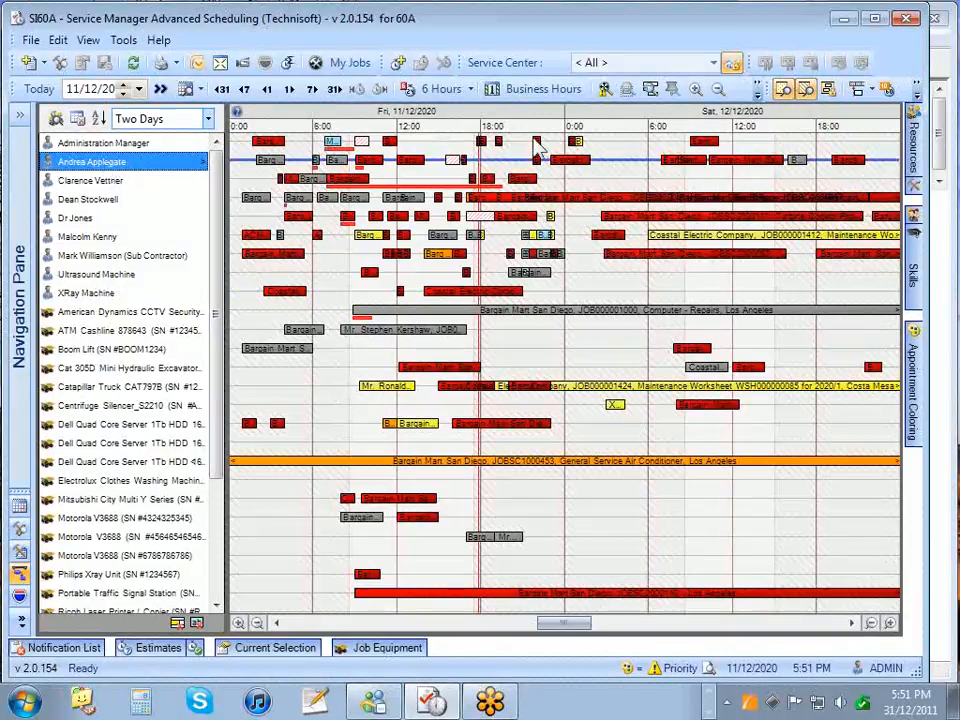
{"action": "right_click", "coordinate": [579, 164]}
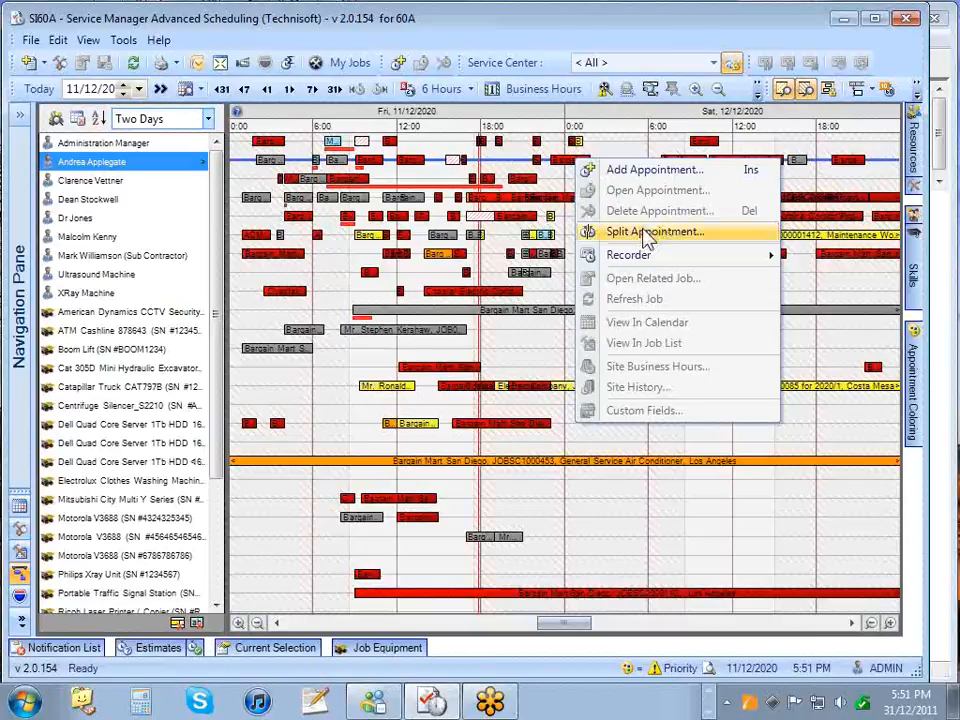
{"action": "mouse_move", "coordinate": [636, 259]}
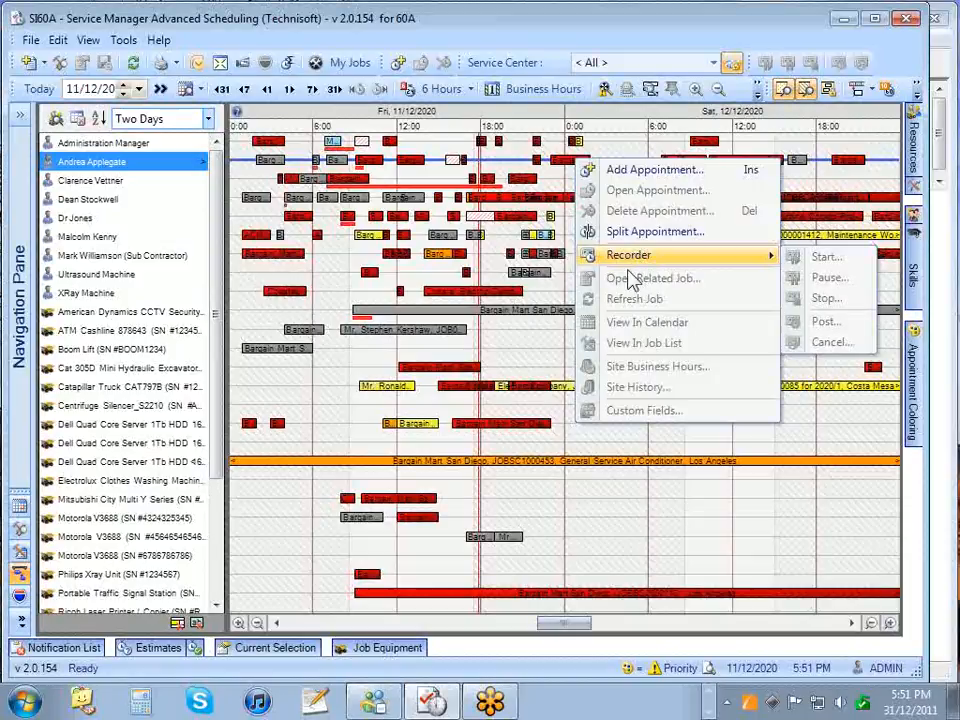
{"action": "left_click", "coordinate": [559, 158]}
{"action": "right_click", "coordinate": [562, 160]}
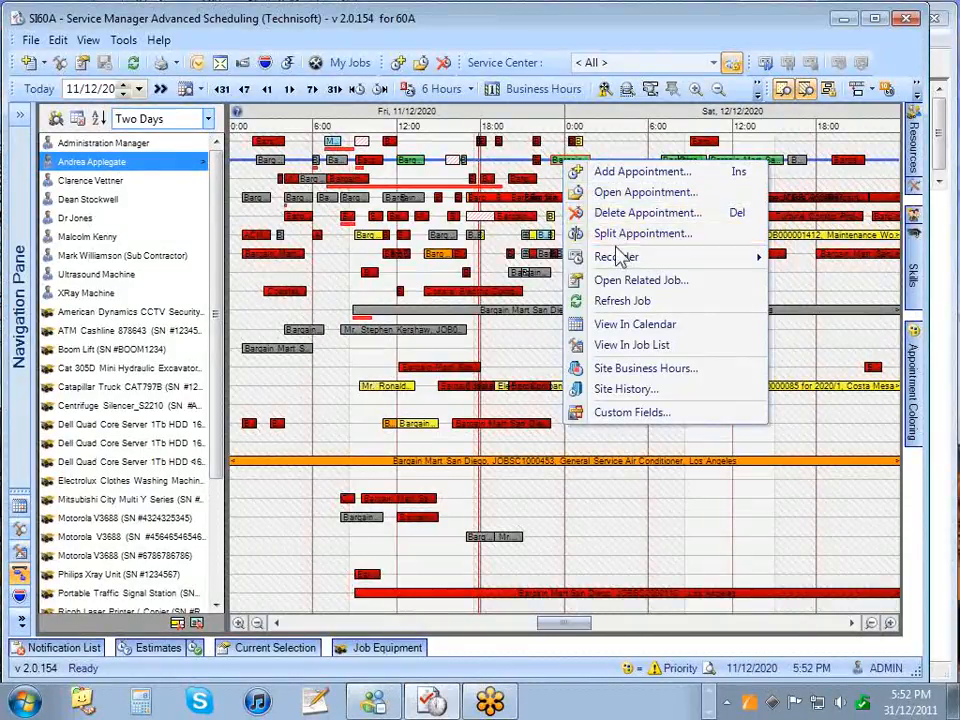
{"action": "left_click", "coordinate": [645, 345]}
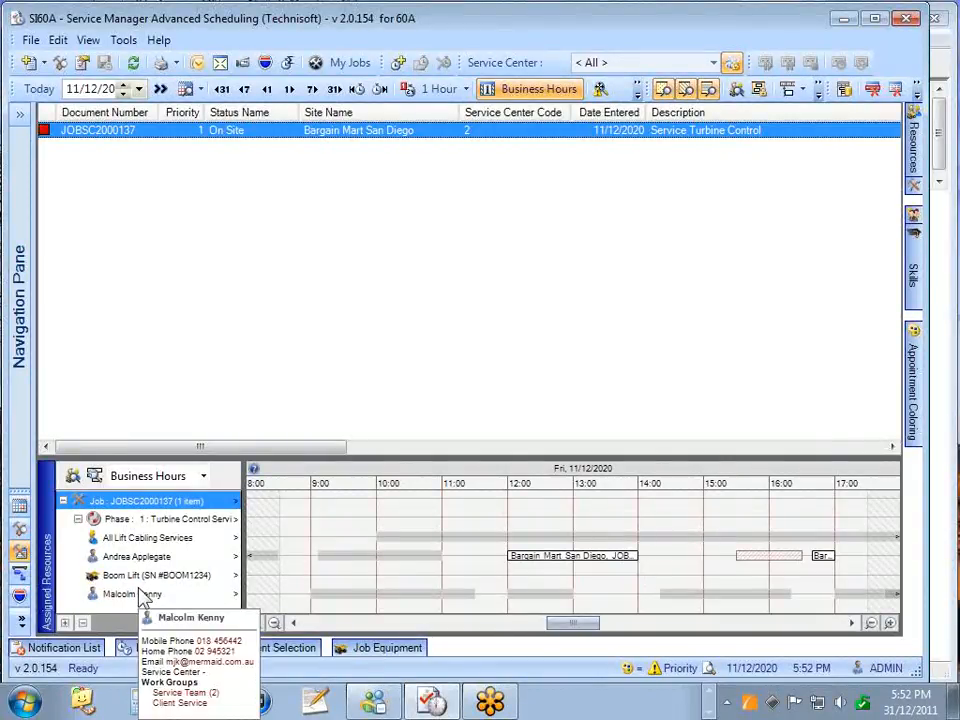
- Return to the Resource Schedule and select the third employee's Friday evening appointment and the second employee's midnight one to compare related appointments
{"action": "left_click", "coordinate": [20, 580]}
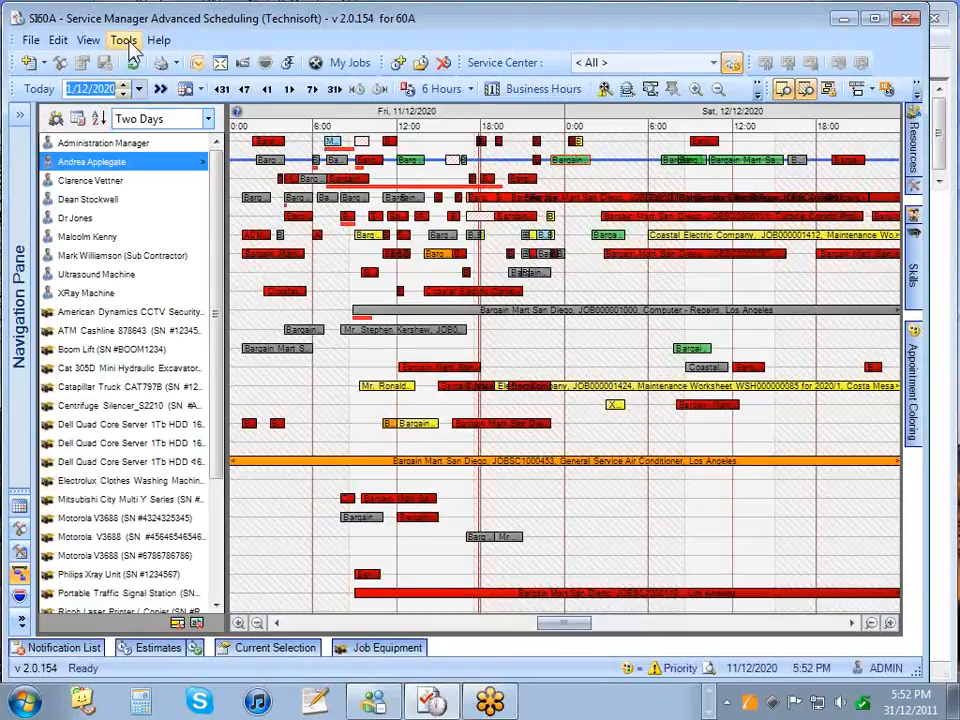
{"action": "left_click", "coordinate": [521, 180]}
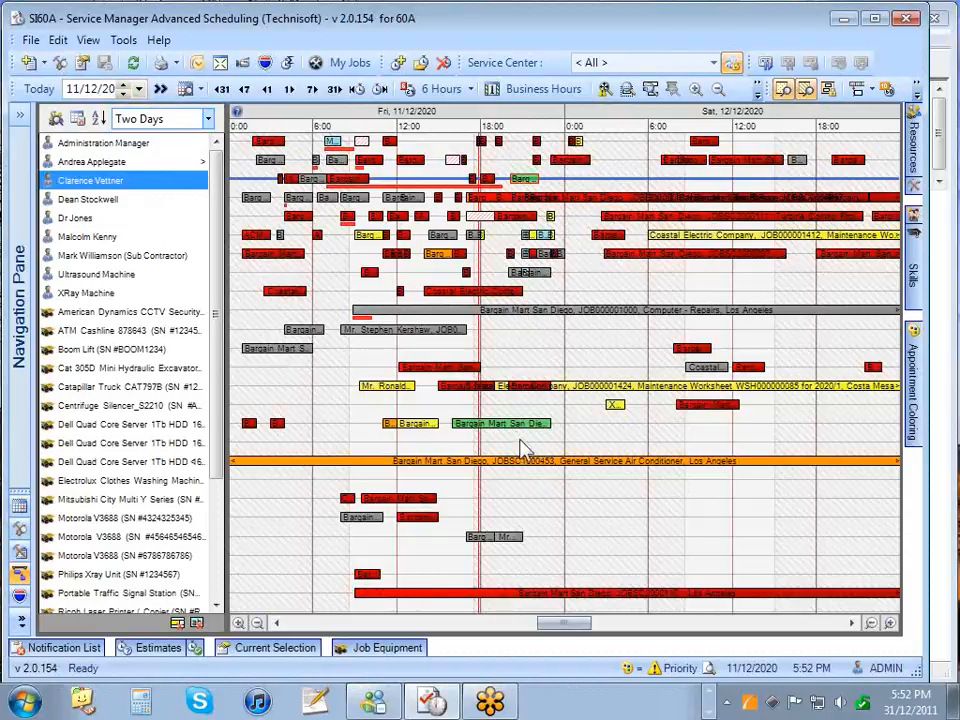
{"action": "left_click", "coordinate": [568, 162]}
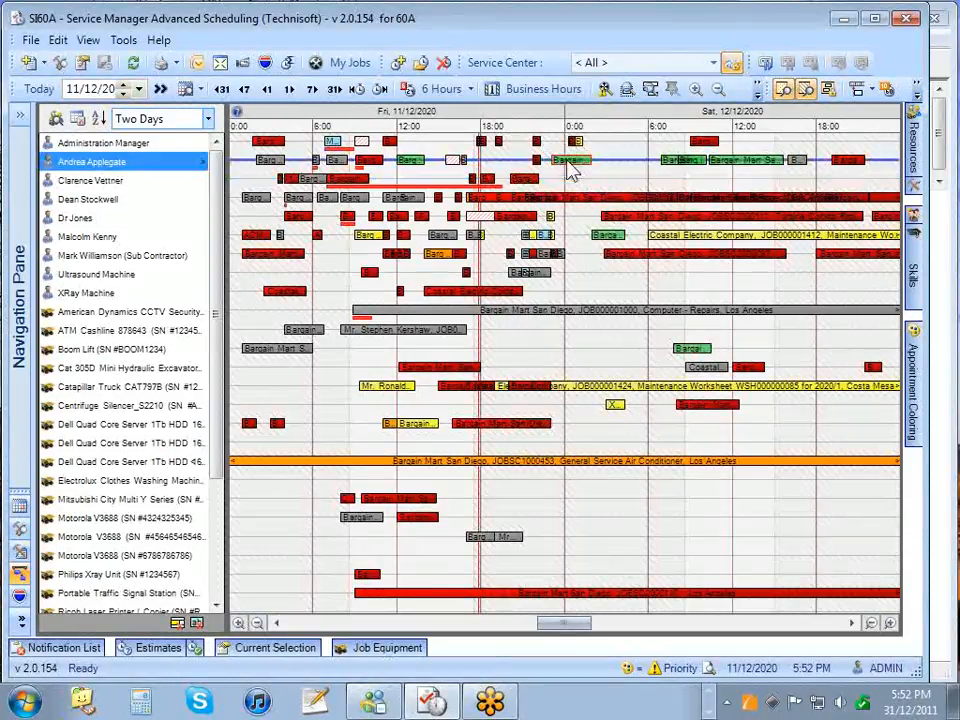
- Look at the site business hours for the second employee's midnight appointment and close them
{"action": "right_click", "coordinate": [570, 170]}
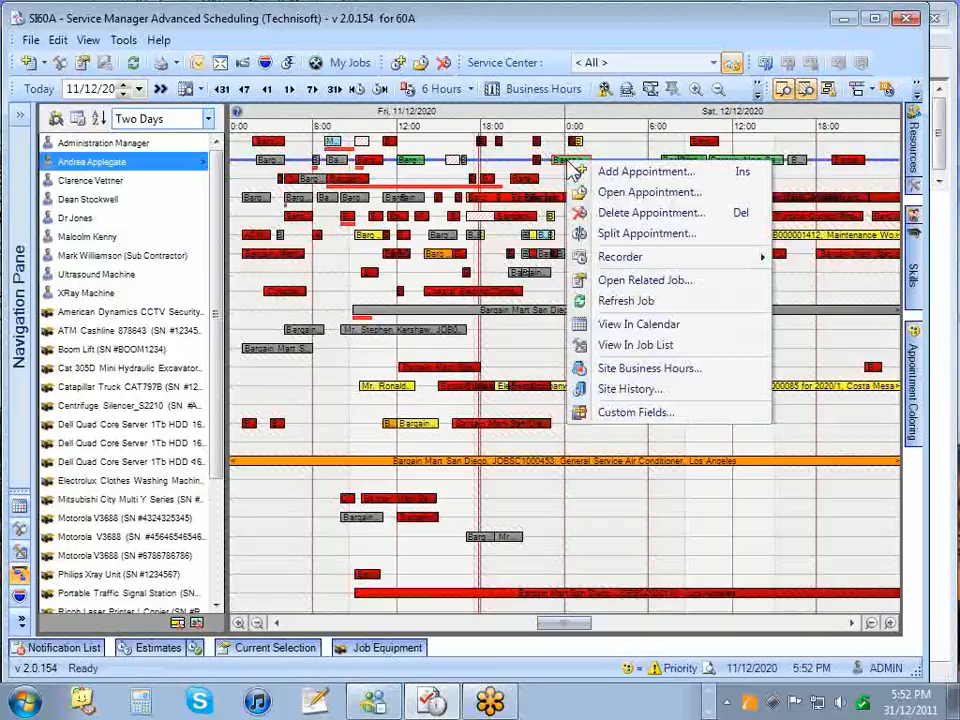
{"action": "left_click", "coordinate": [650, 369]}
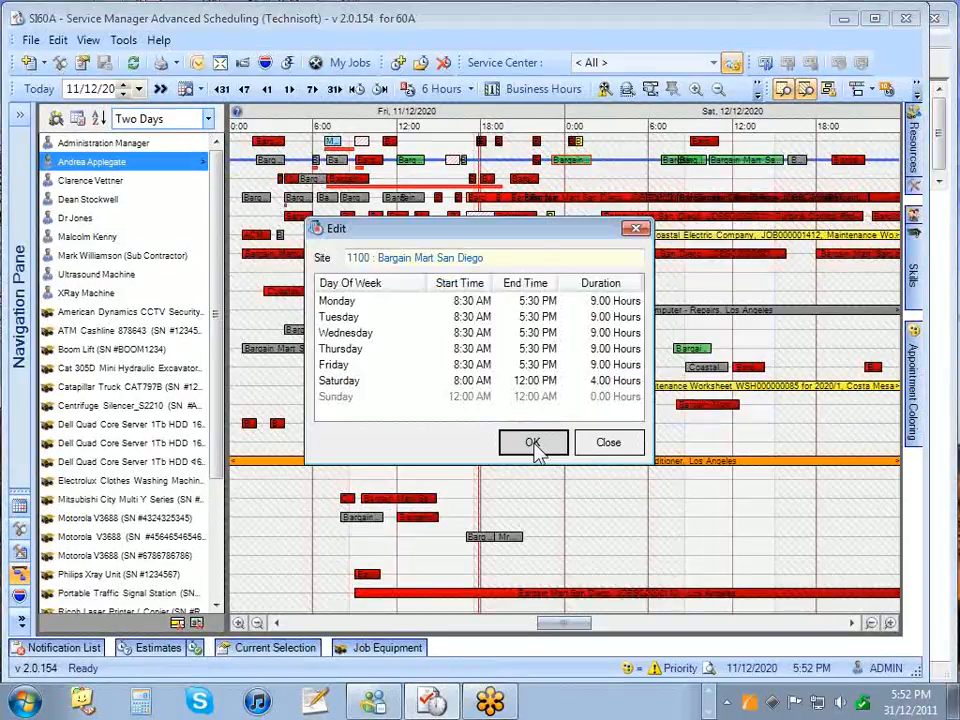
{"action": "left_click", "coordinate": [638, 230]}
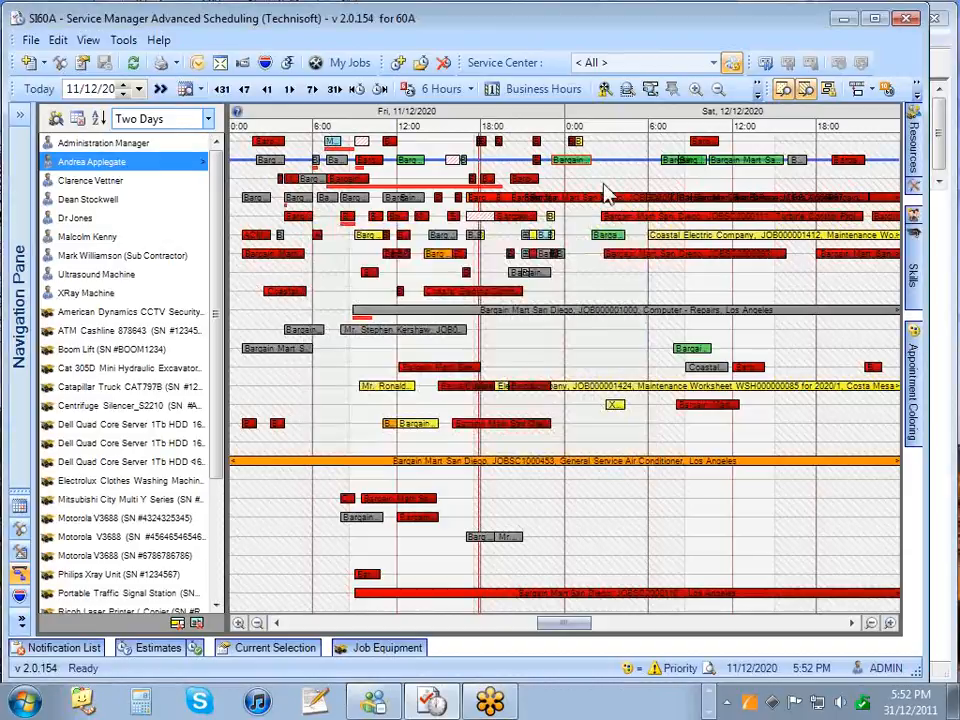
- Look at the custom fields of the second employee's midnight appointment, close them, and refresh the schedule
{"action": "right_click", "coordinate": [580, 166]}
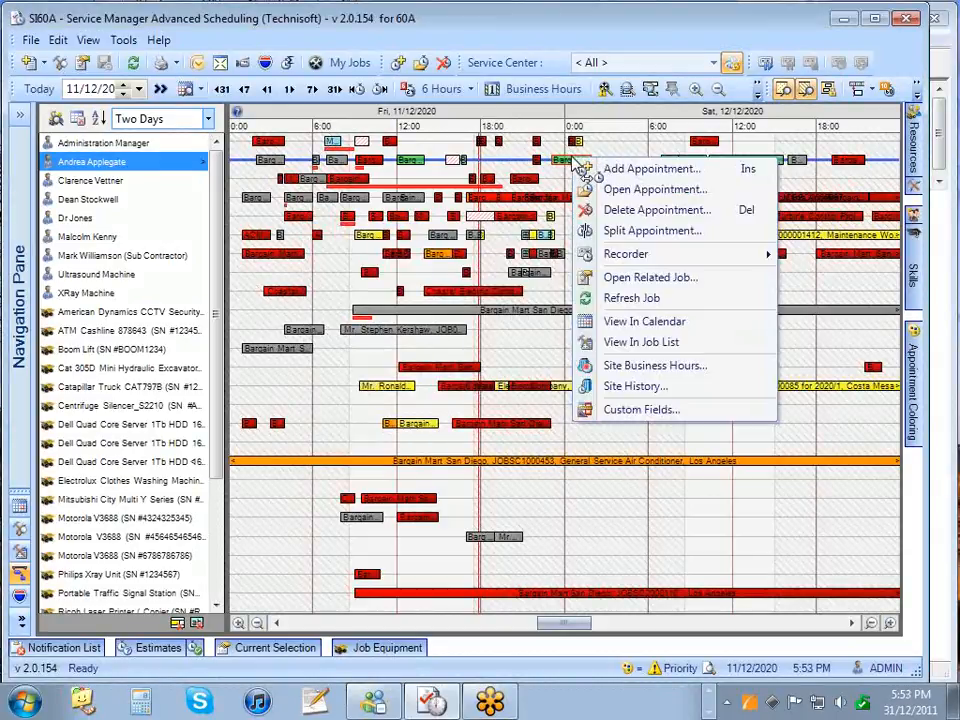
{"action": "left_click", "coordinate": [637, 420]}
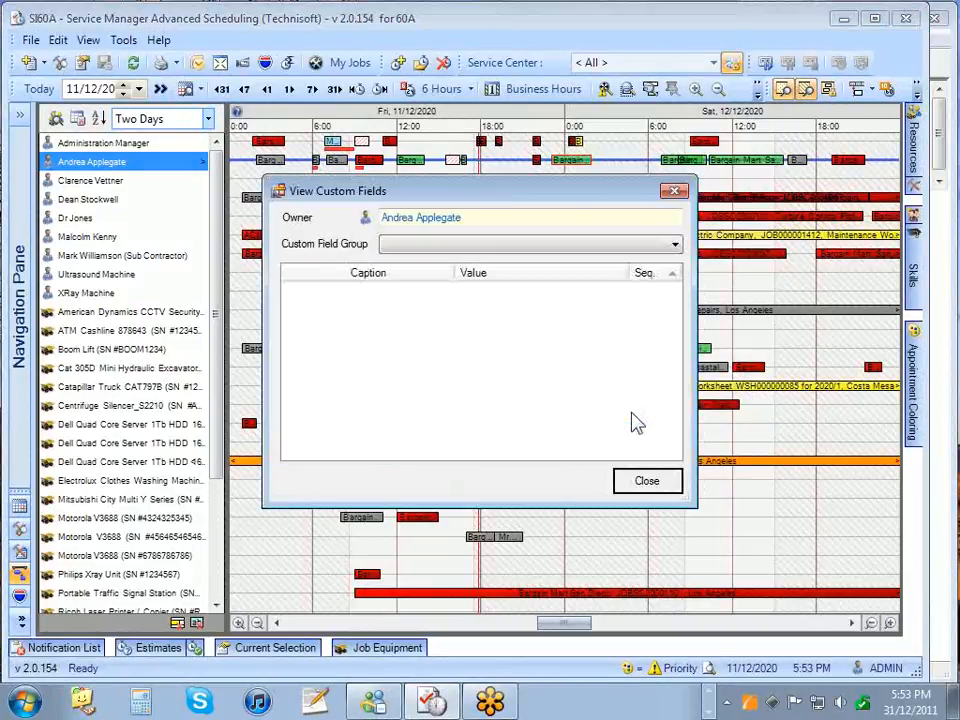
{"action": "left_click", "coordinate": [676, 191]}
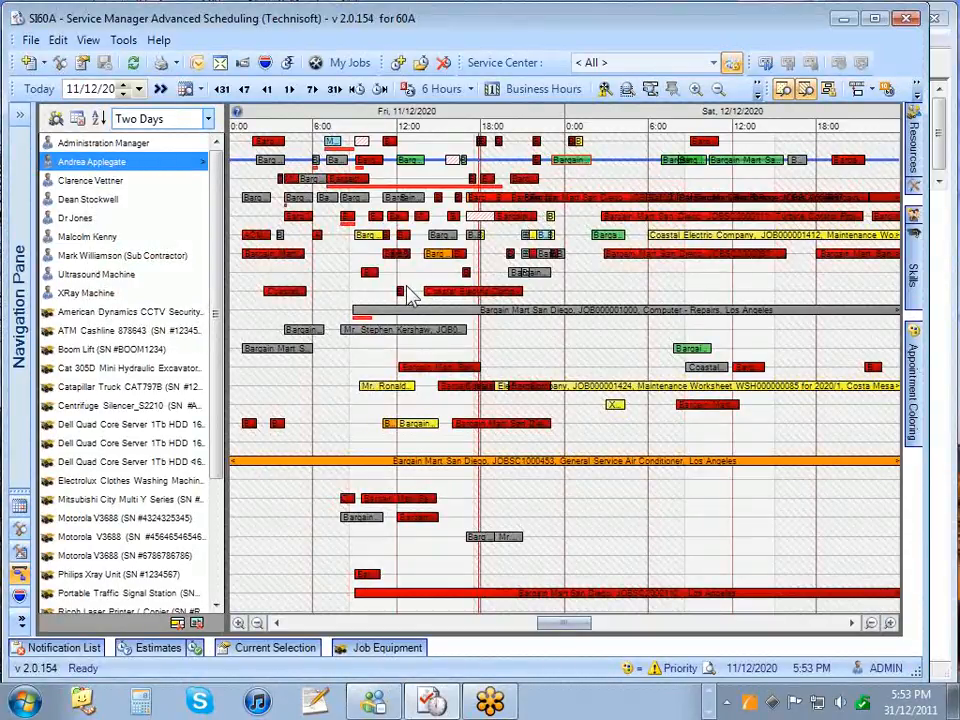
{"action": "key", "text": "F5"}
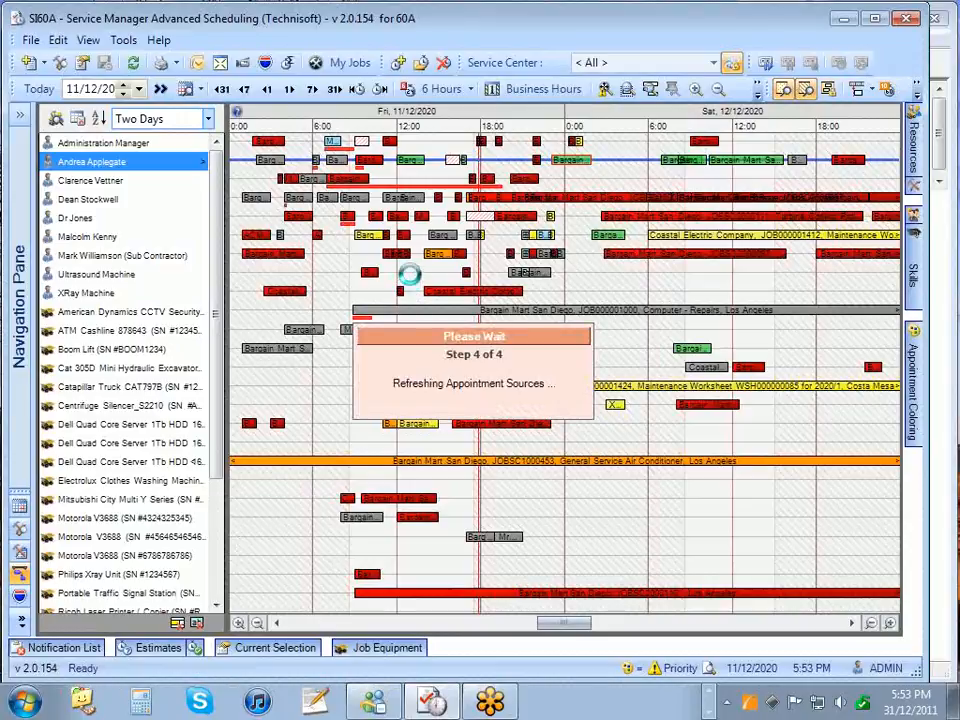
- Open the job related to the second employee's midnight appointment, look over its details, and close it
{"action": "right_click", "coordinate": [574, 168]}
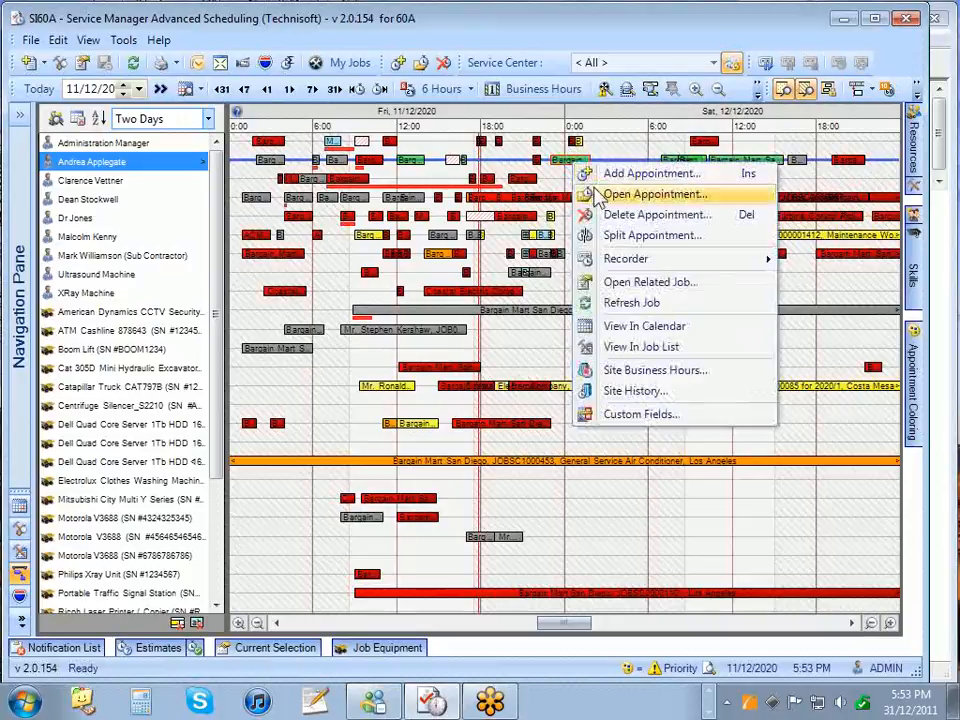
{"action": "left_click", "coordinate": [642, 284]}
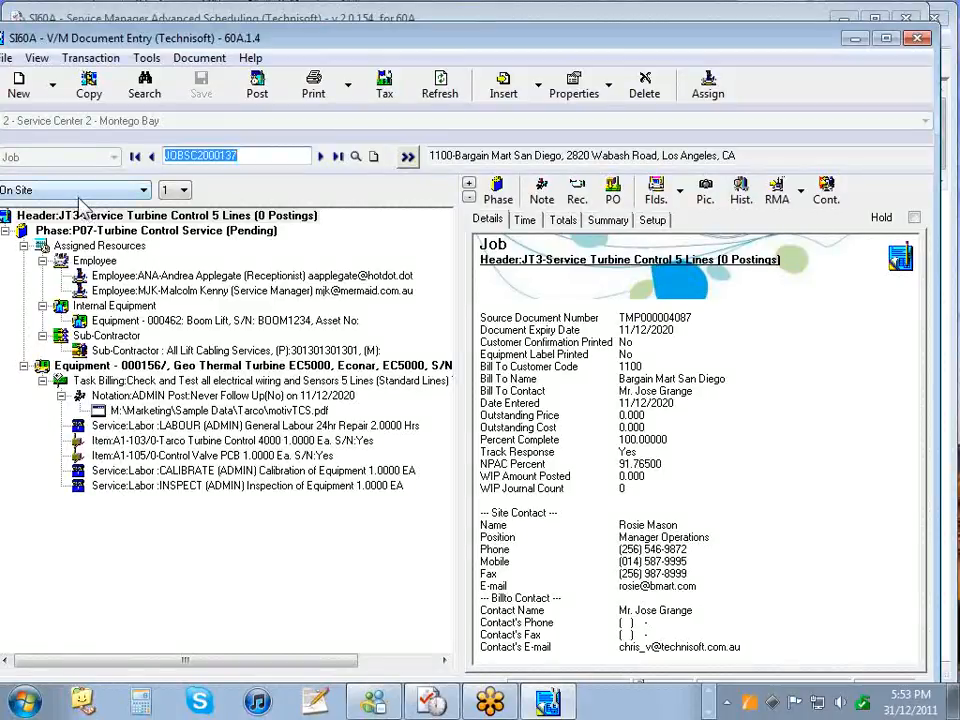
{"action": "left_click", "coordinate": [920, 40]}
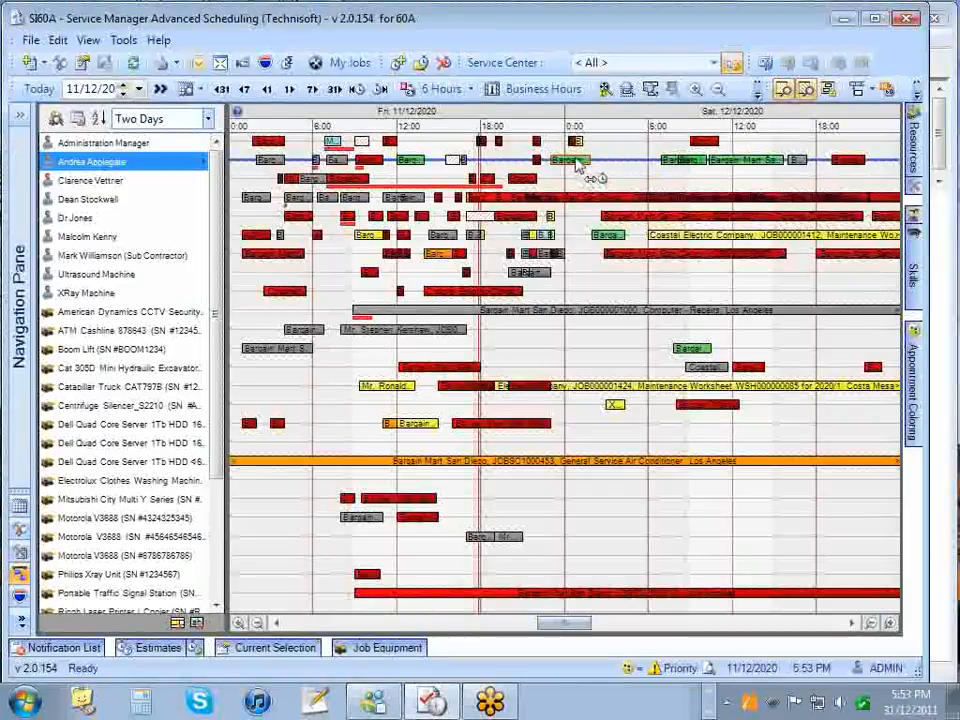
- Open the site history for the second employee's midnight appointment, check the site criterion, and close the history
{"action": "mouse_move", "coordinate": [580, 168]}
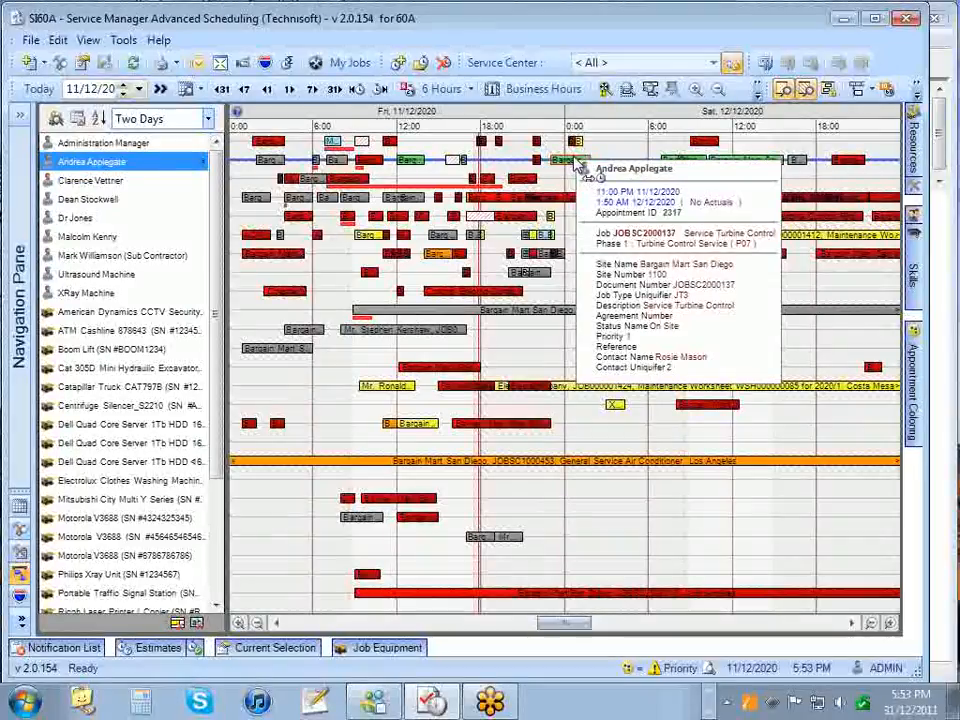
{"action": "right_click", "coordinate": [571, 161]}
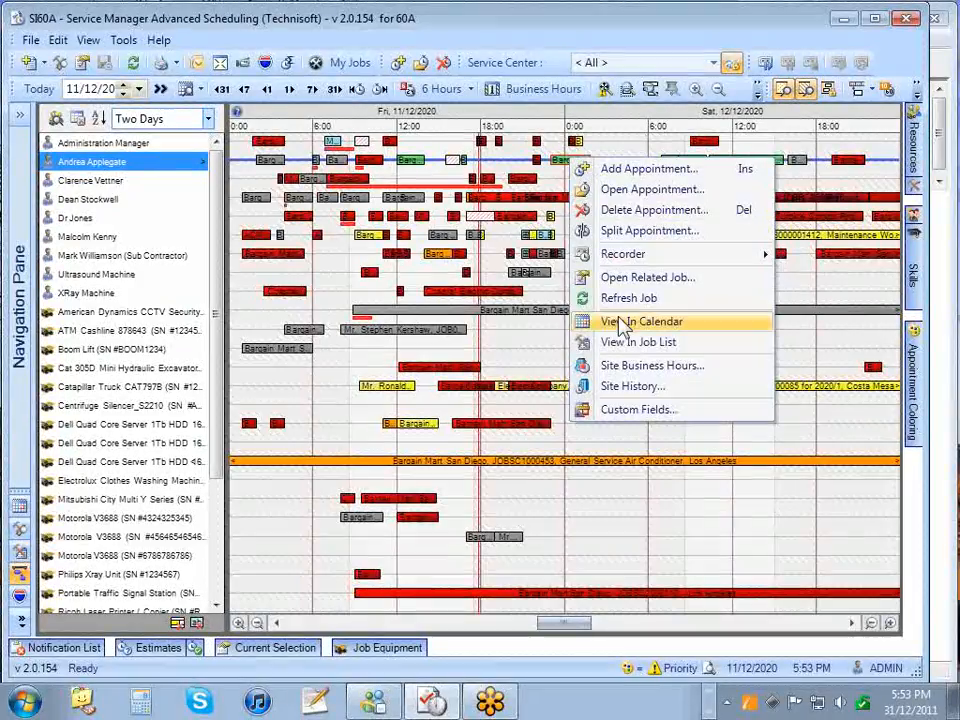
{"action": "left_click", "coordinate": [631, 388]}
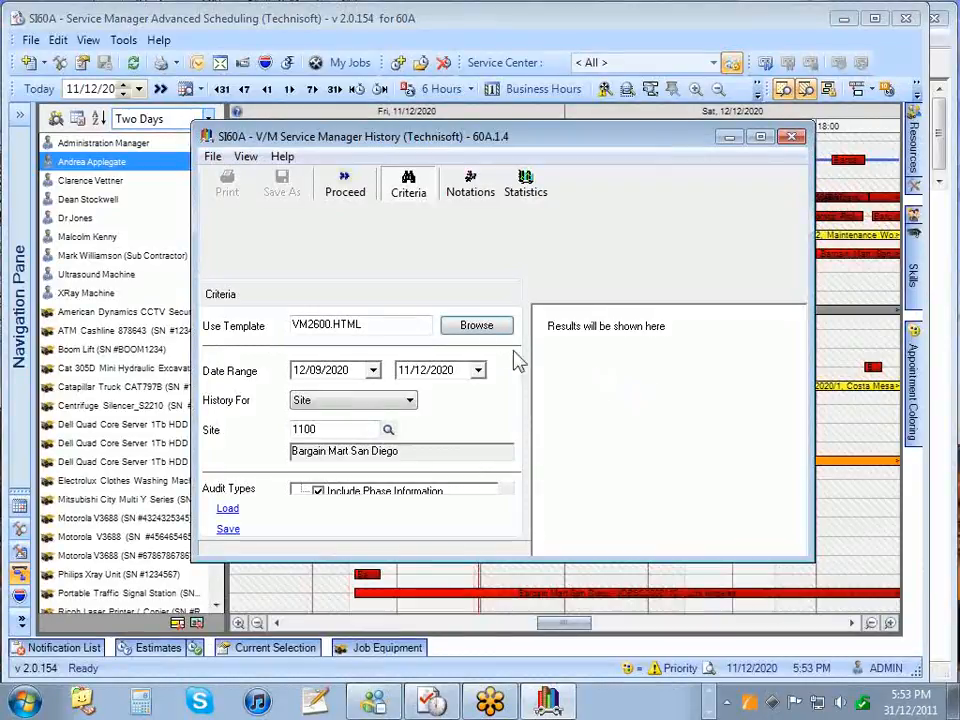
{"action": "double_click", "coordinate": [342, 429]}
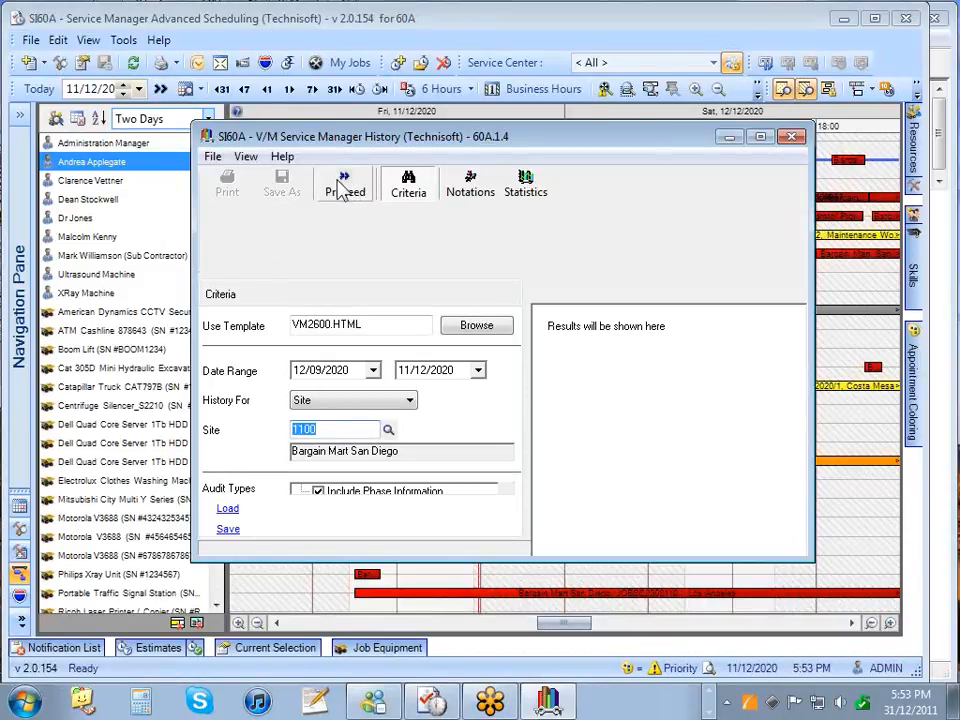
{"action": "left_click", "coordinate": [792, 137]}
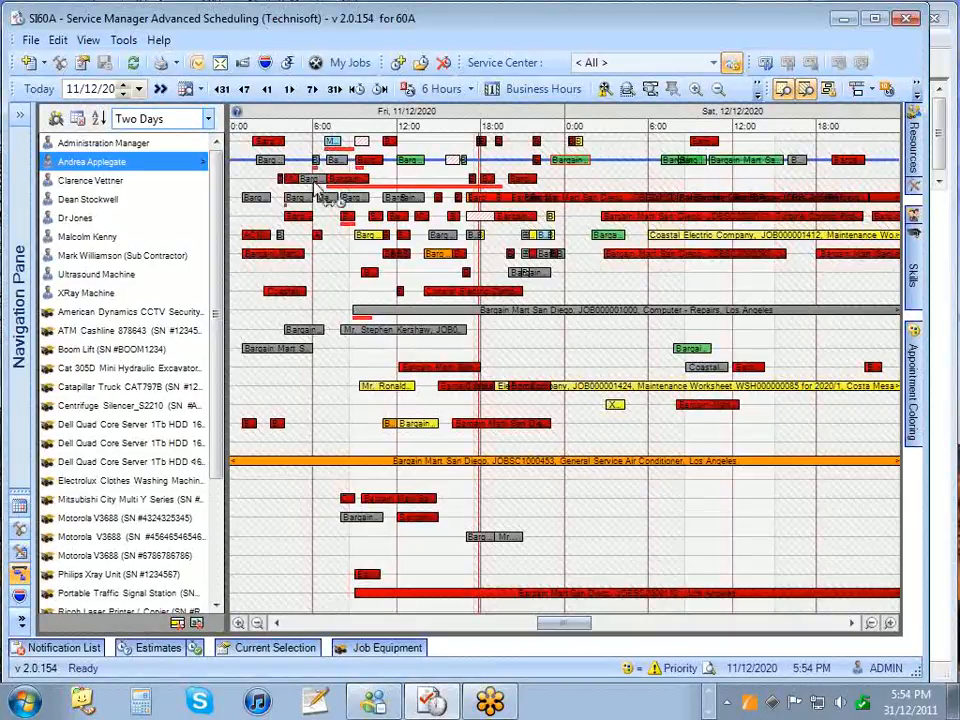
- Check the actuals and estimates for the selected appointment, and view the actuals for the Administration Manager's Priority 4 appointment on Friday morning
{"action": "left_click", "coordinate": [197, 650]}
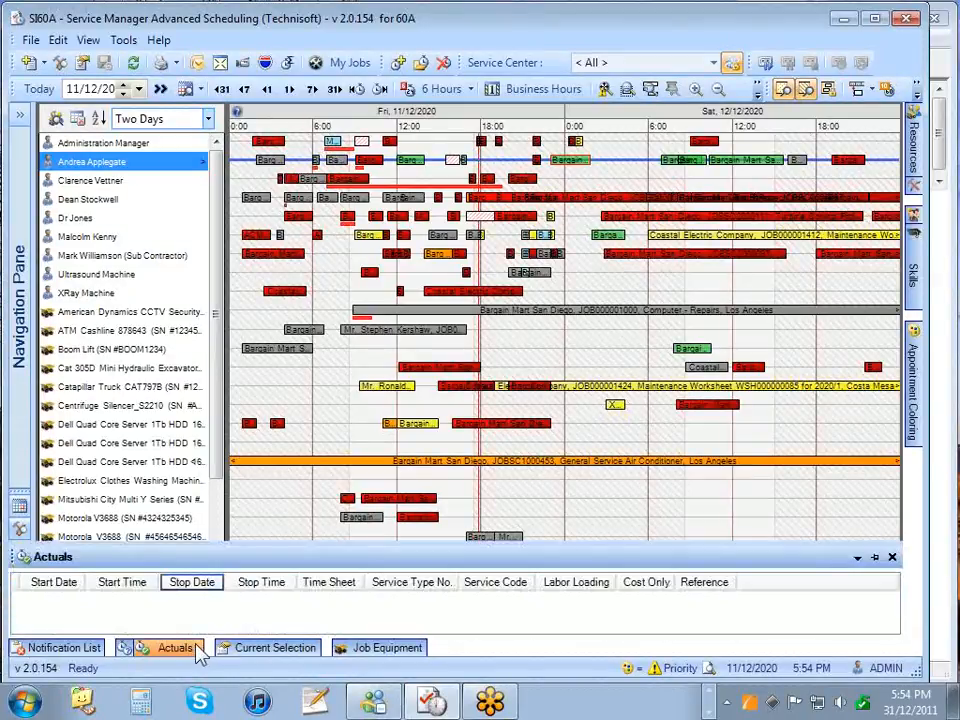
{"action": "left_click", "coordinate": [131, 650]}
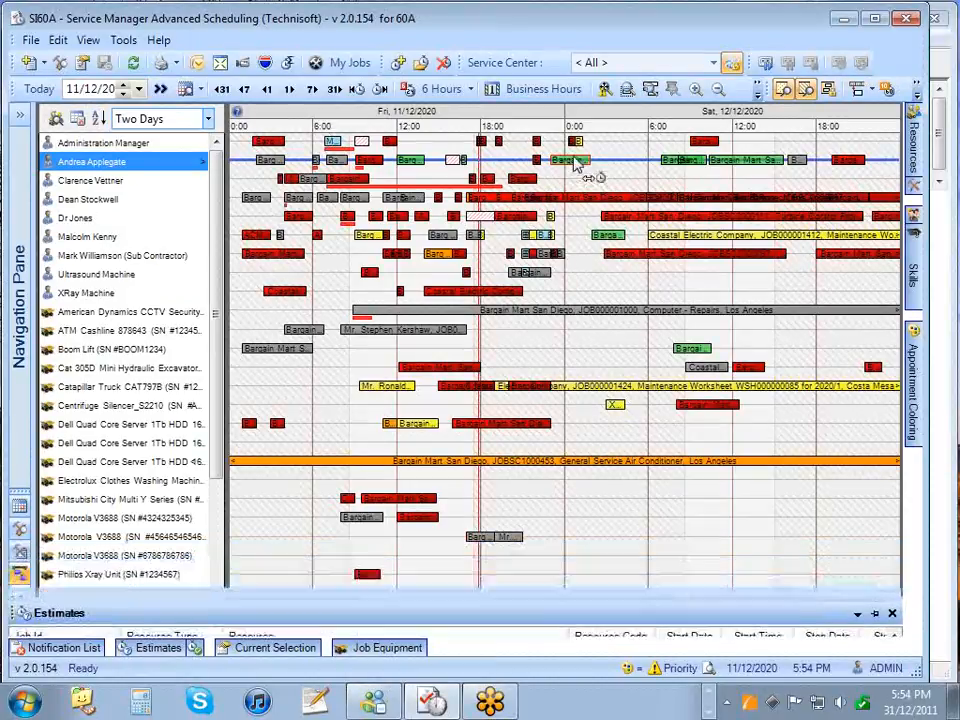
{"action": "left_click", "coordinate": [333, 144]}
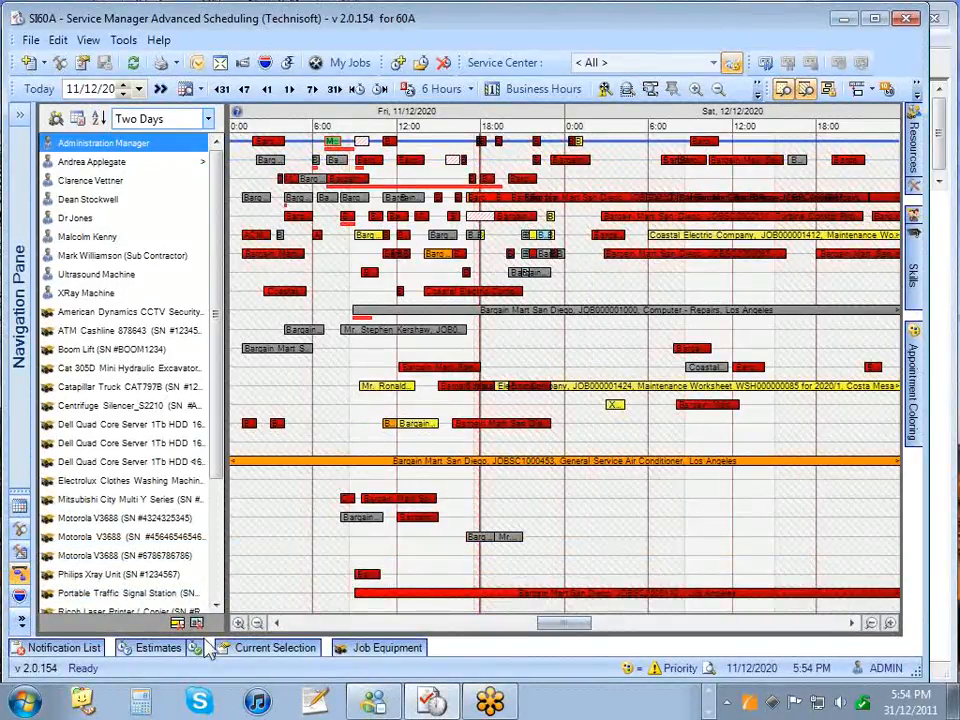
{"action": "mouse_move", "coordinate": [199, 648]}
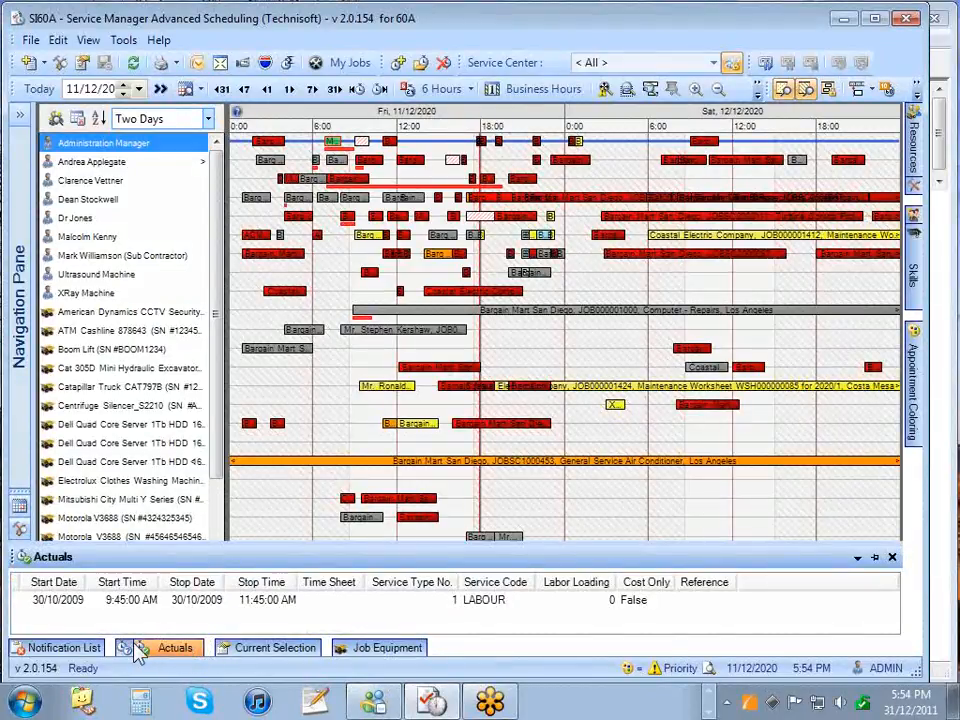
- Hide the time entry labels on the scheduled appointments and show them again
{"action": "mouse_move", "coordinate": [130, 647]}
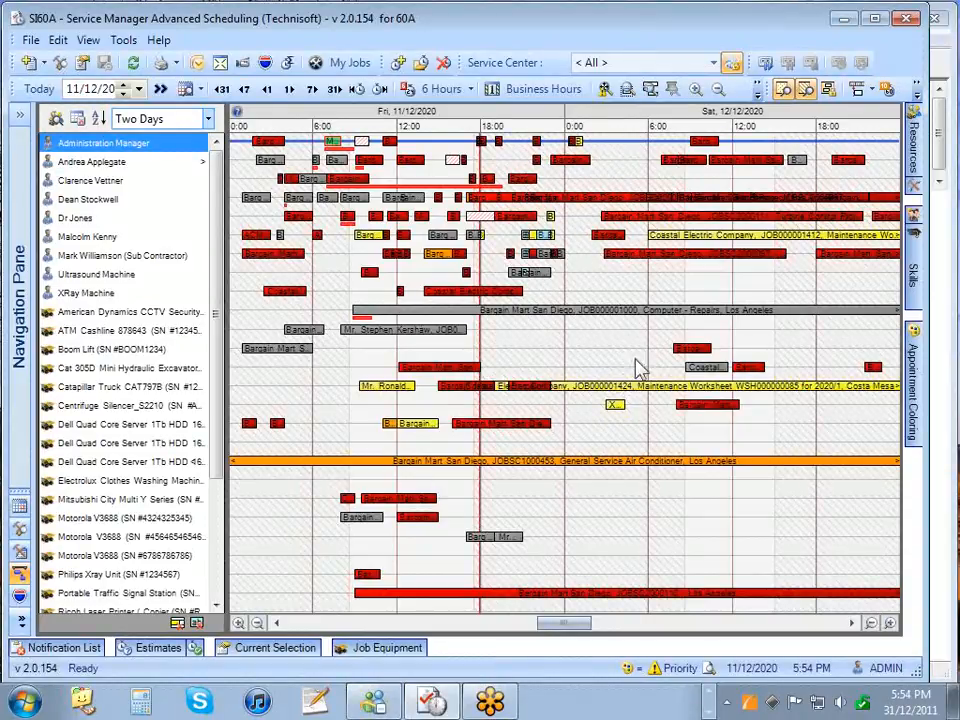
{"action": "left_click", "coordinate": [197, 625]}
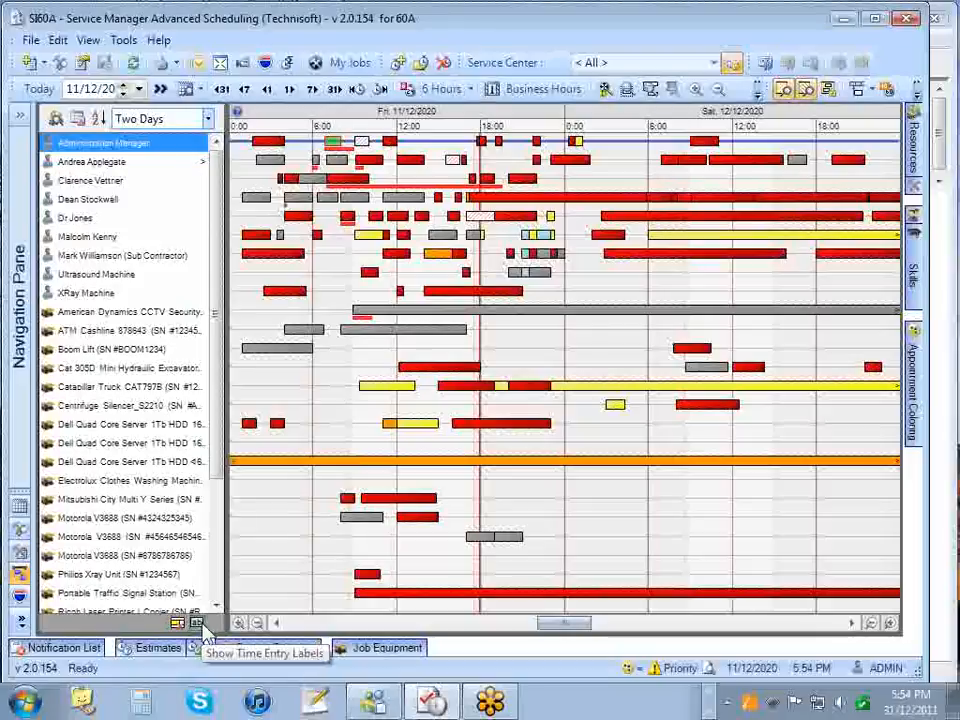
{"action": "left_click", "coordinate": [197, 625]}
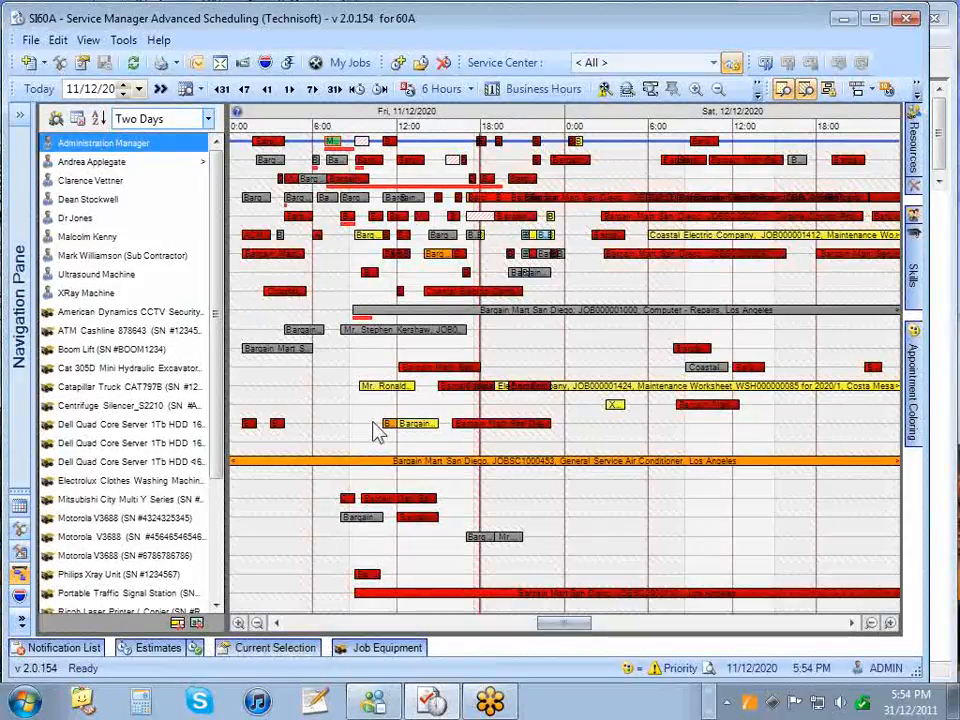
- Open the job equipment list, keep it docked, and view the equipment for the second employee's midnight appointment
{"action": "left_click", "coordinate": [386, 650]}
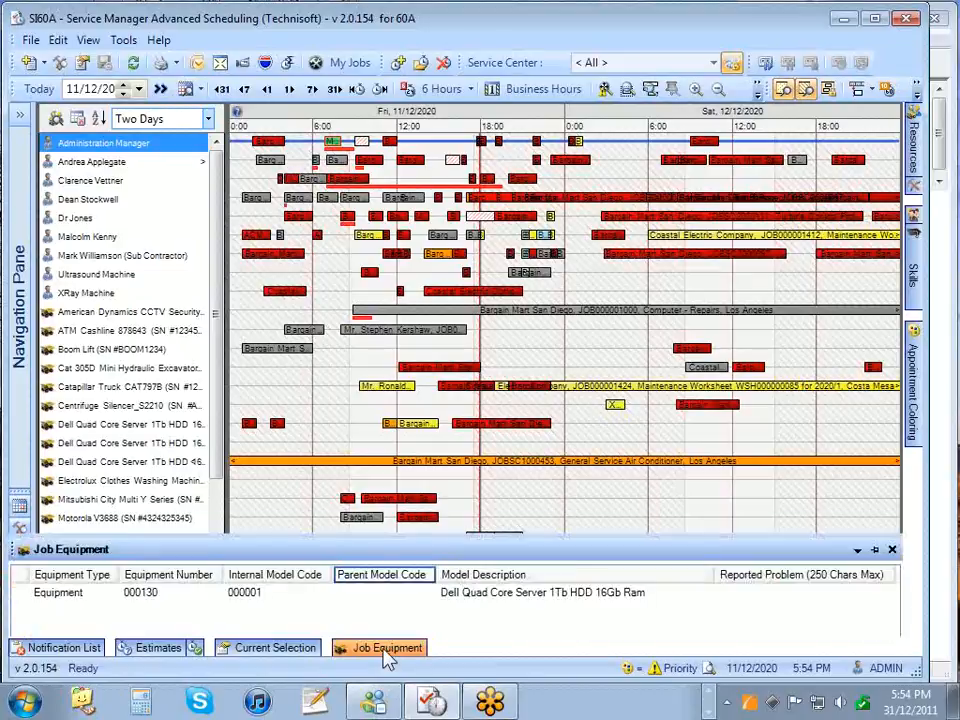
{"action": "left_click", "coordinate": [875, 531]}
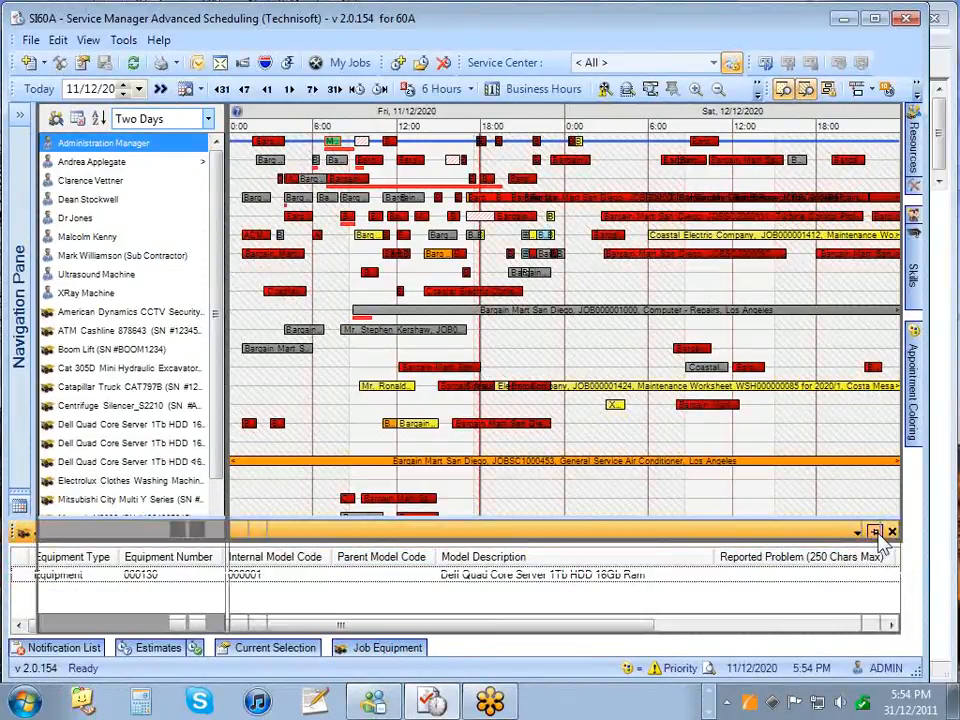
{"action": "left_click", "coordinate": [572, 168]}
{"action": "left_click", "coordinate": [572, 163]}
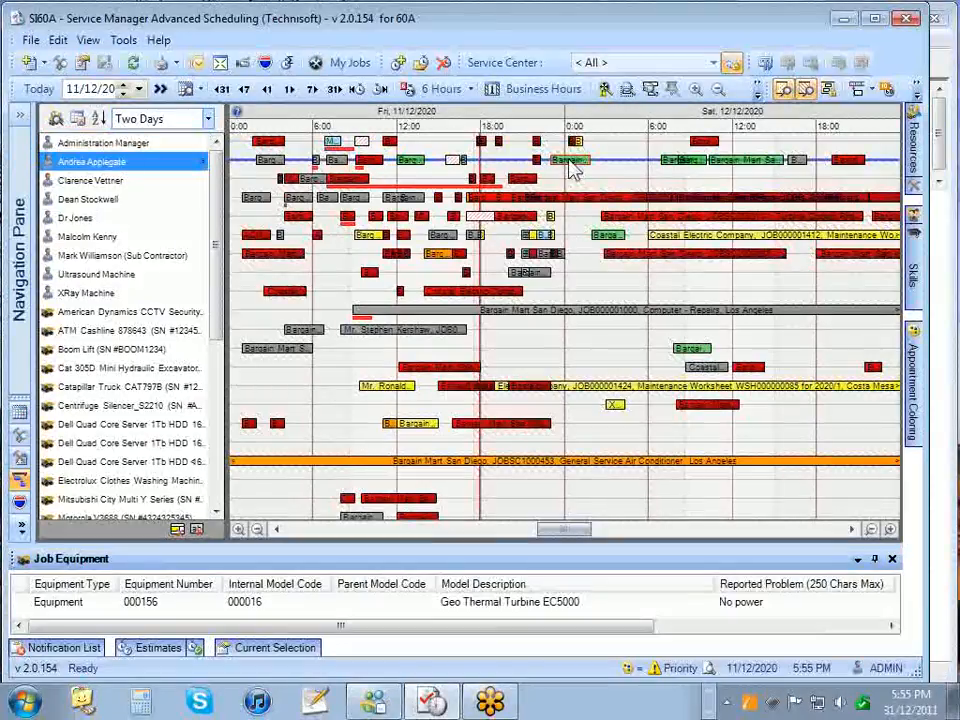
- Check the job equipment for the second employee's last two Saturday appointments and the midnight appointment, and collapse the list
{"action": "left_click_drag", "start_coordinate": [572, 168], "coordinate": [806, 168]}
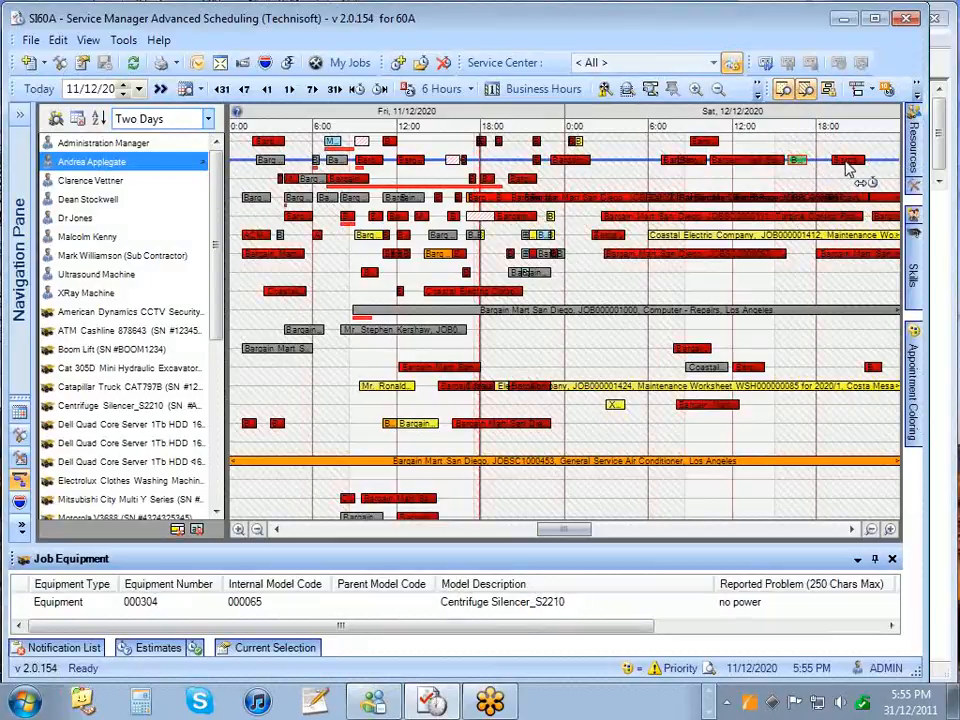
{"action": "left_click", "coordinate": [848, 168]}
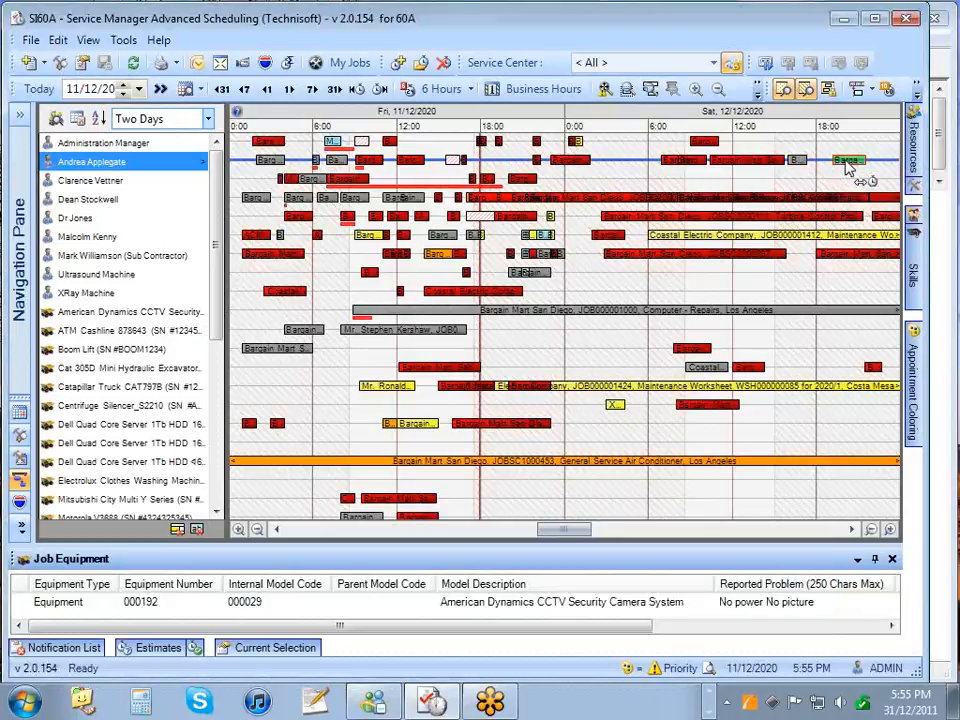
{"action": "mouse_move", "coordinate": [848, 168]}
{"action": "left_click", "coordinate": [578, 164]}
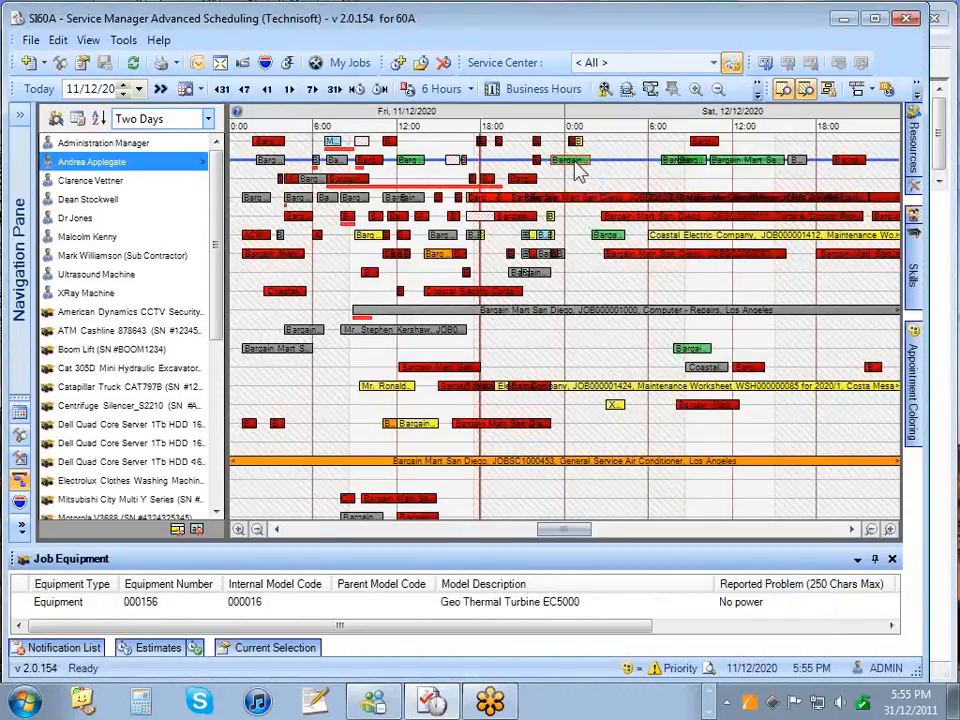
{"action": "left_click_drag", "start_coordinate": [791, 546], "coordinate": [791, 520]}
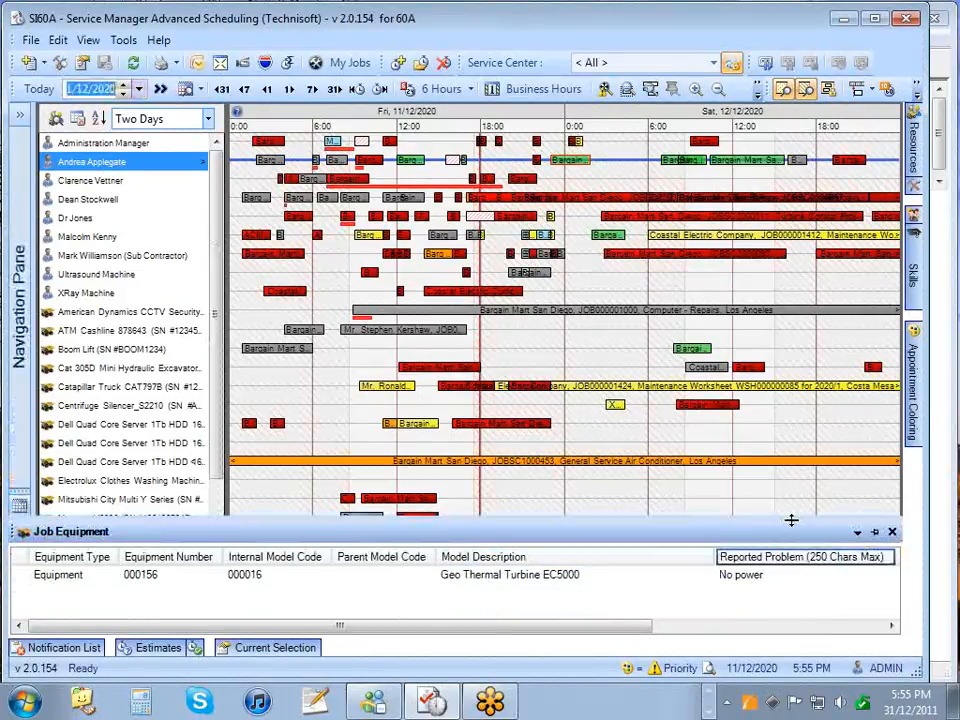
{"action": "left_click", "coordinate": [749, 487]}
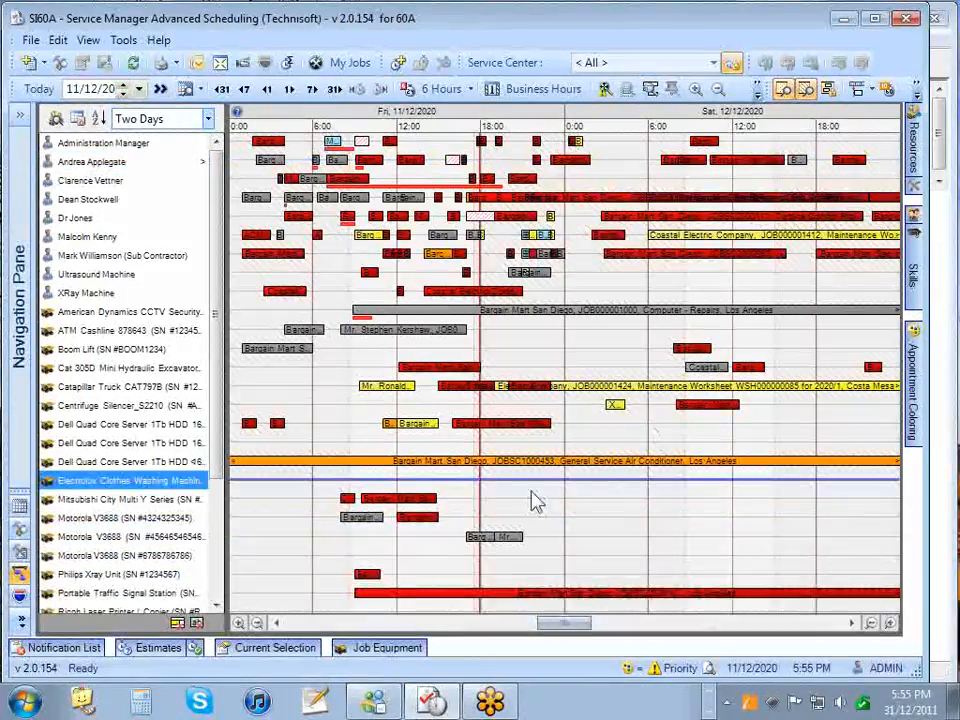
- View the second employee's details in the current selection information
{"action": "left_click", "coordinate": [293, 649]}
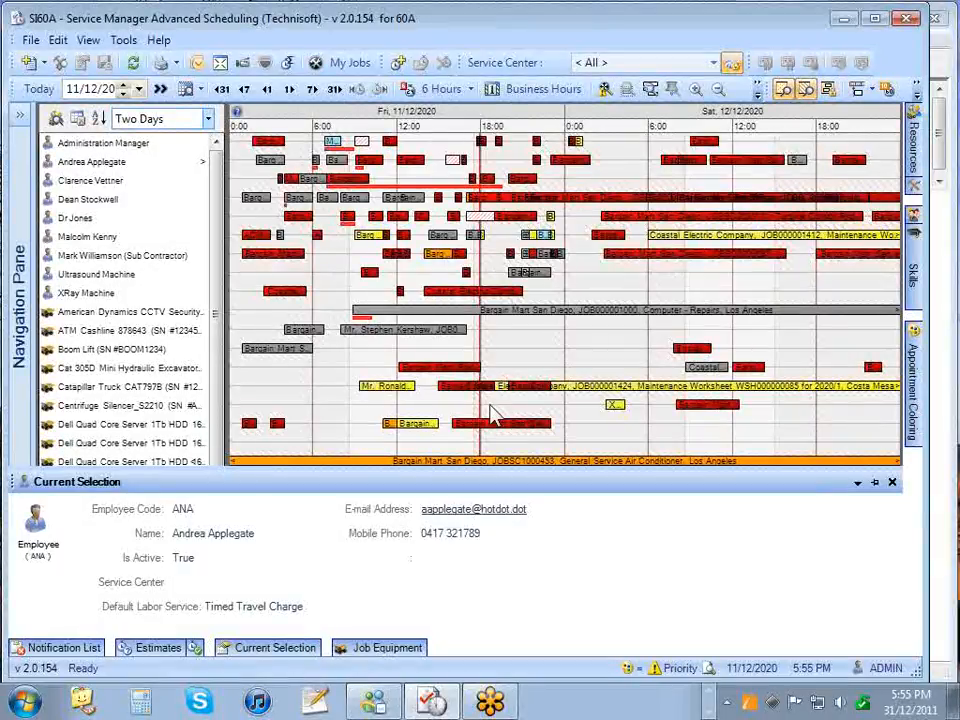
{"action": "mouse_move", "coordinate": [507, 225]}
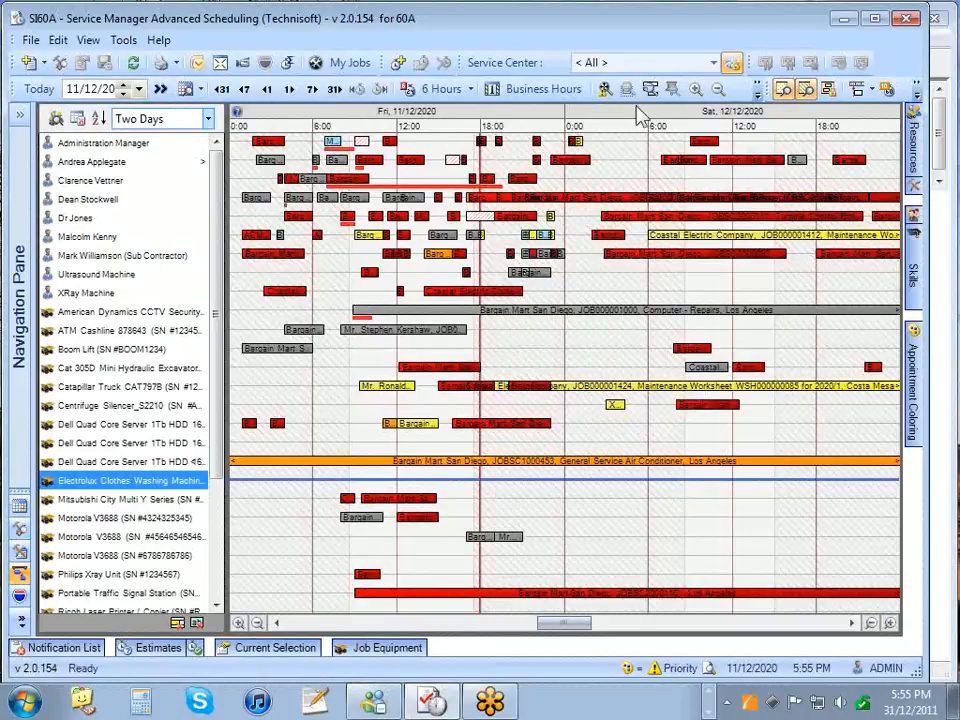
- Filter the schedule by Service Center 1 - Kingston, and reset the filter to all service centers
{"action": "left_click", "coordinate": [714, 63]}
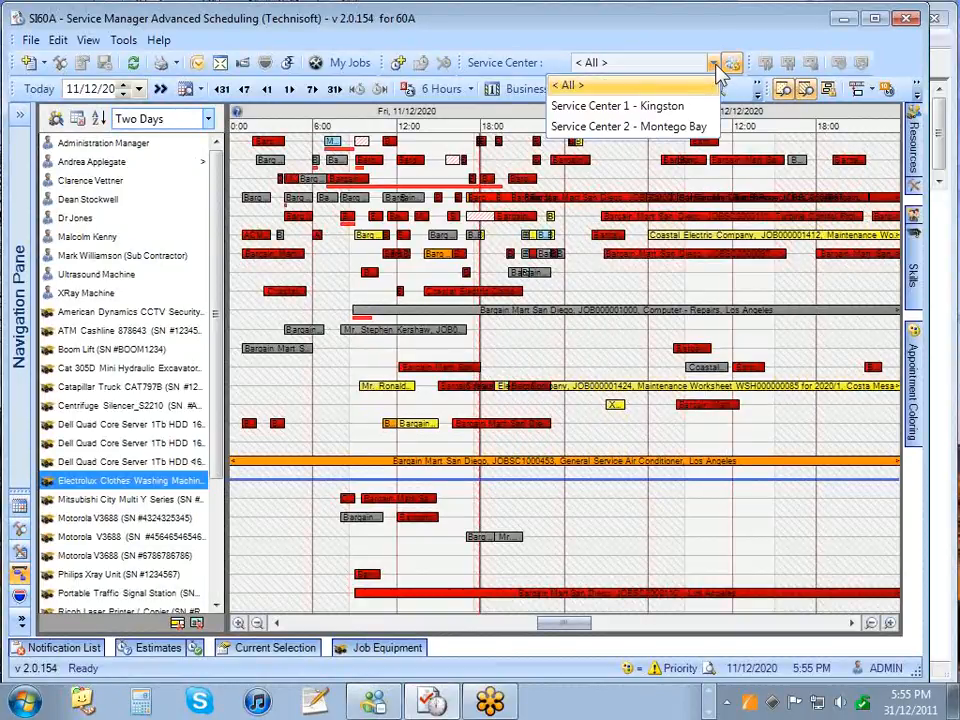
{"action": "left_click", "coordinate": [663, 107]}
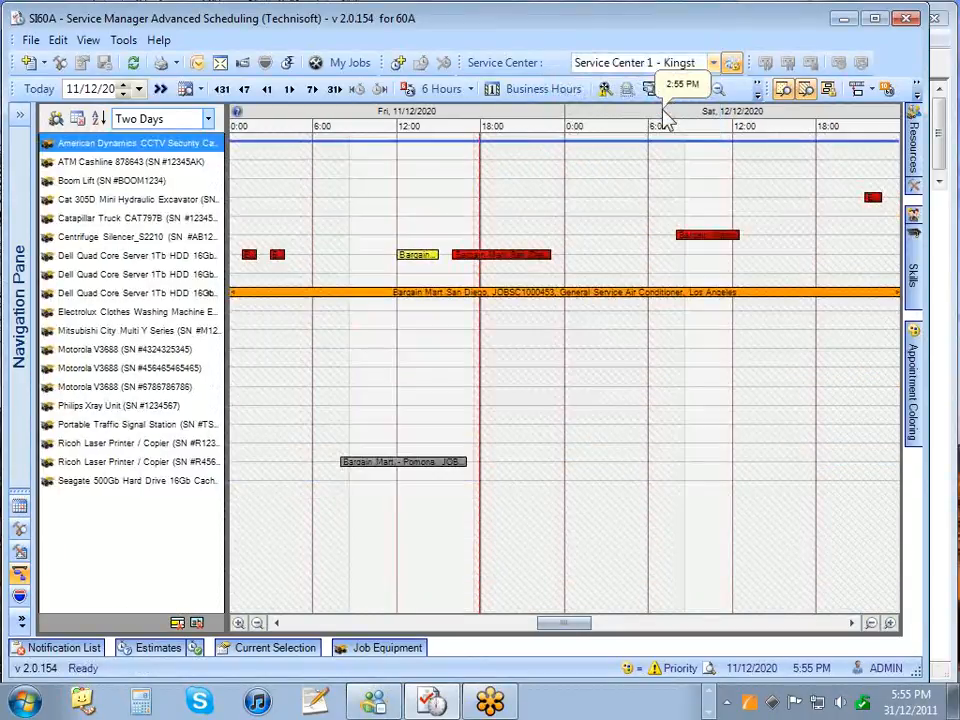
{"action": "left_click", "coordinate": [713, 63]}
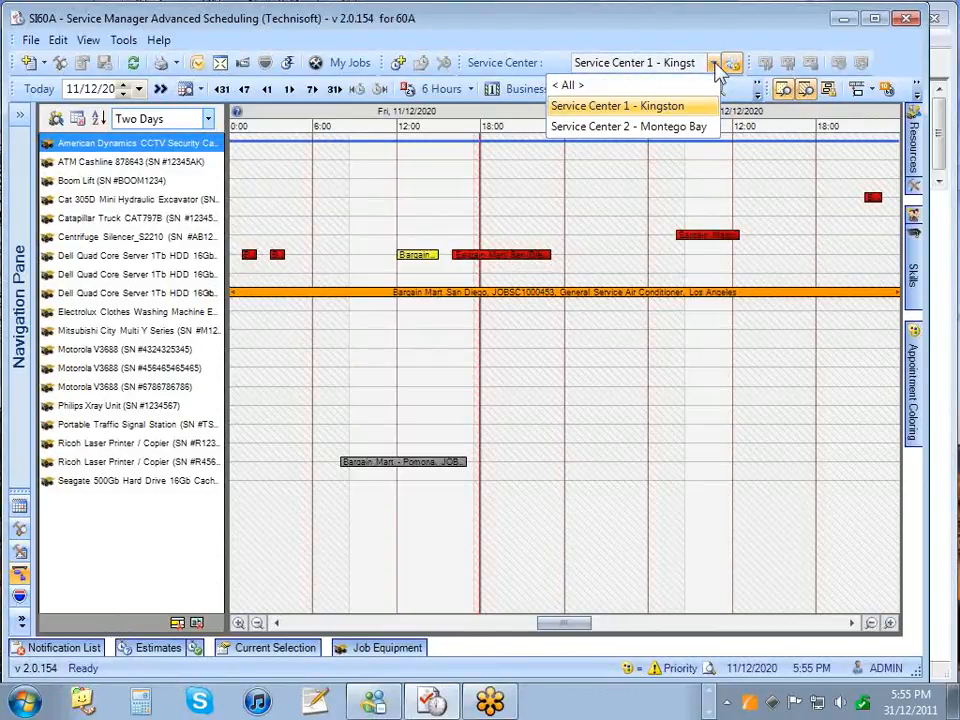
{"action": "left_click", "coordinate": [614, 87]}
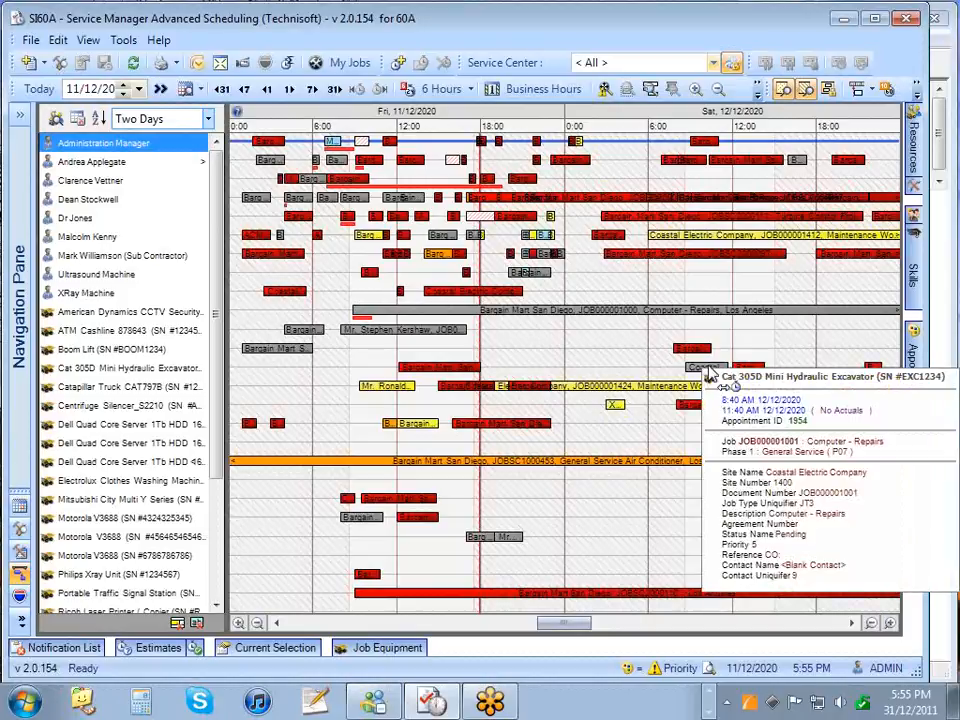
- Open the Outlook time entry synchronization, load the Administration Manager's entries for 11/12/2020, and select all of them
{"action": "left_click", "coordinate": [198, 64]}
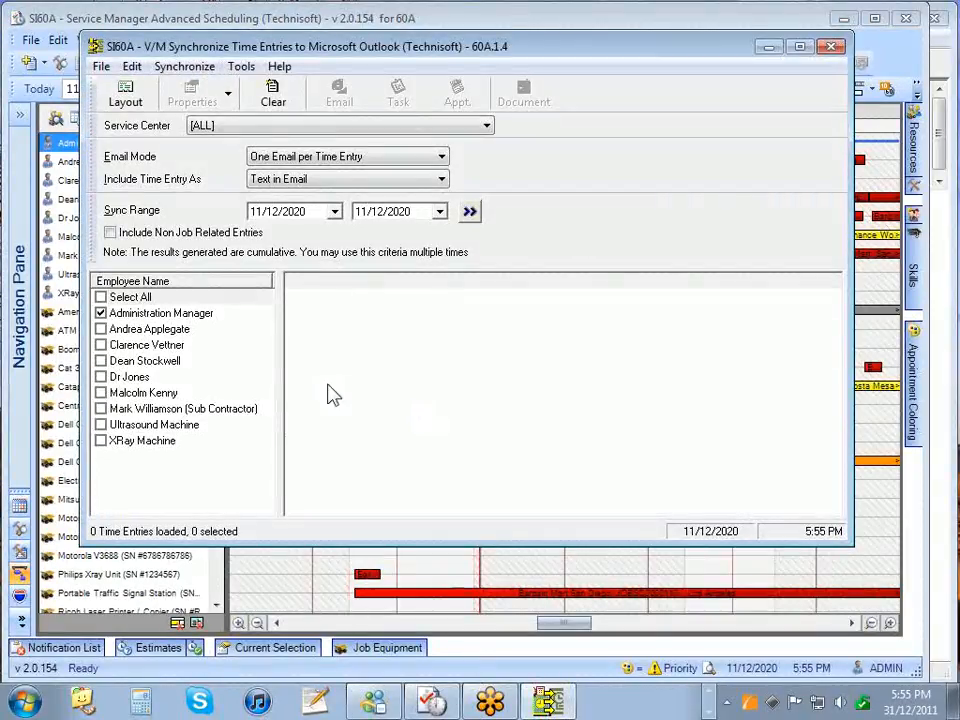
{"action": "left_click", "coordinate": [469, 212]}
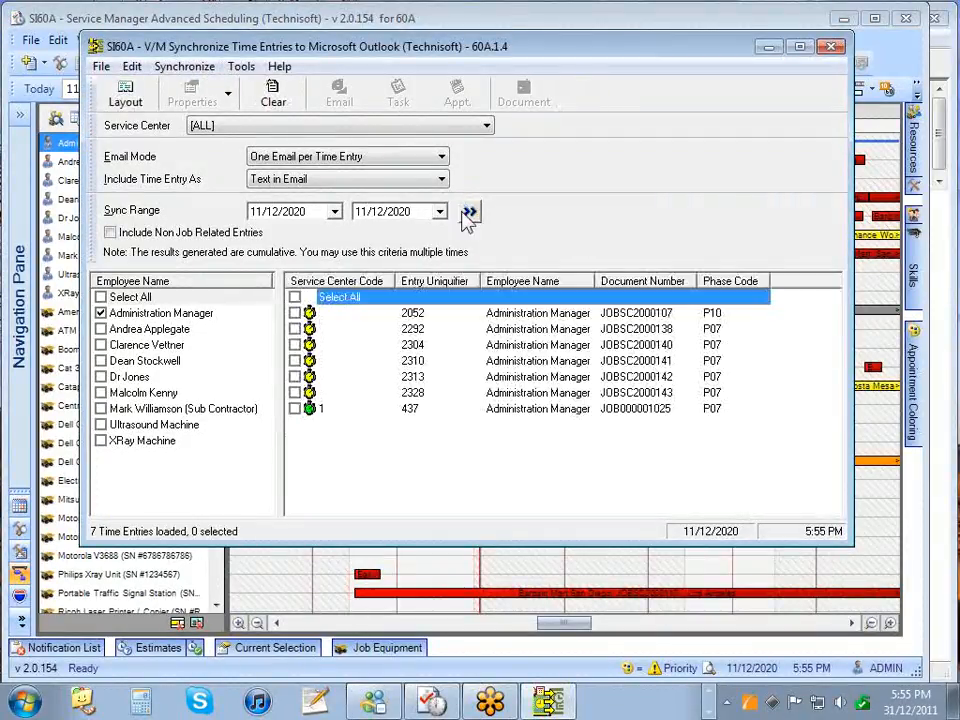
{"action": "left_click", "coordinate": [295, 297]}
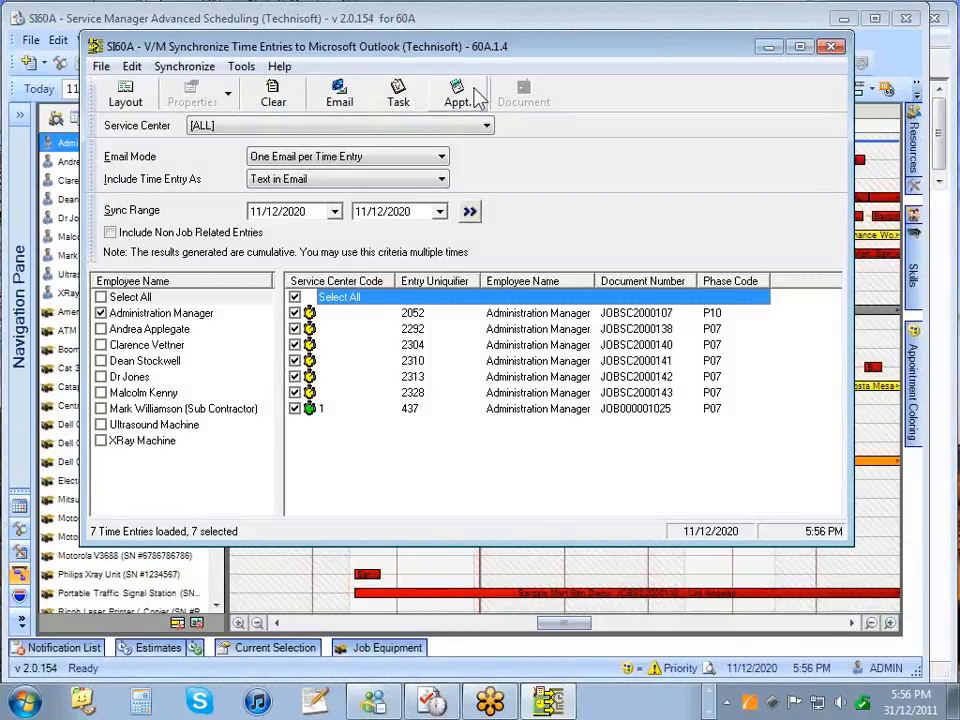
- Open the equipment details template from the email layout and check its available views, keeping Document Equipment
{"action": "left_click", "coordinate": [125, 94]}
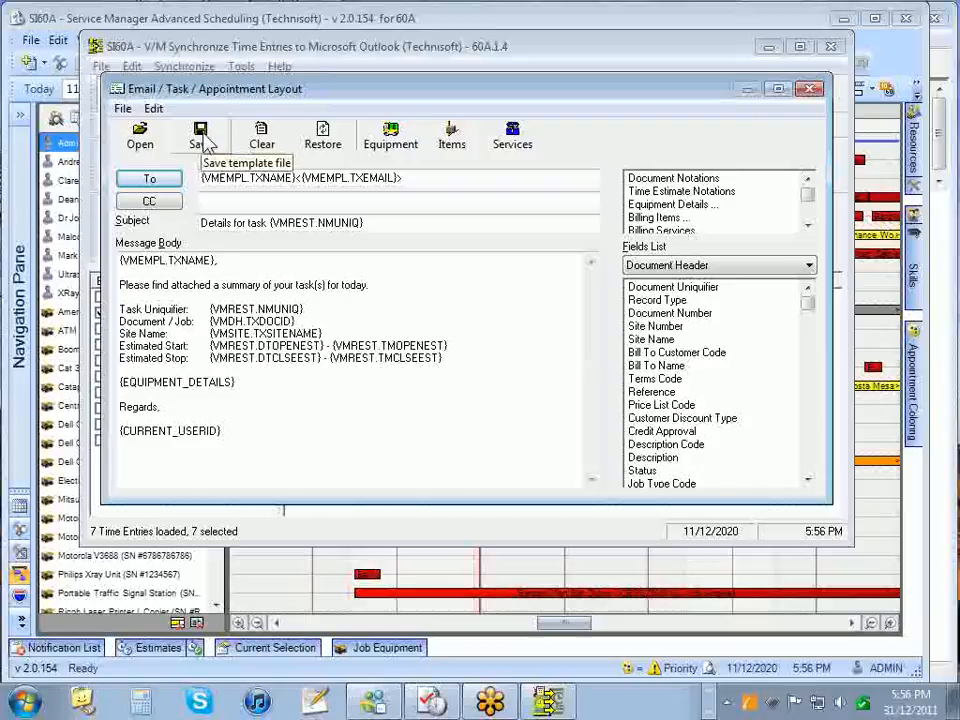
{"action": "left_click", "coordinate": [390, 146]}
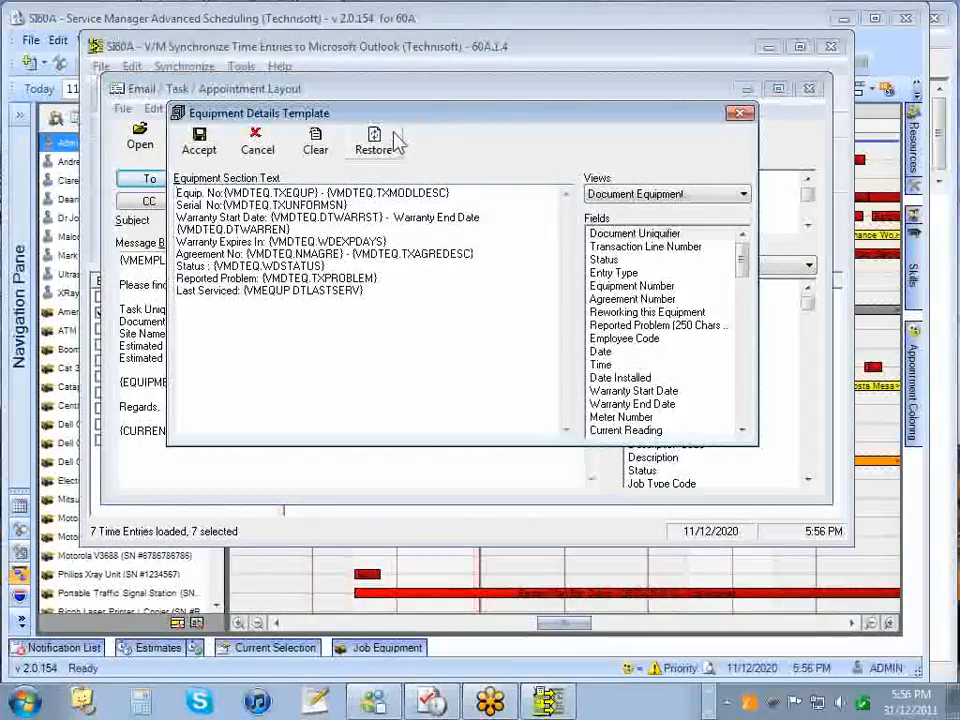
{"action": "left_click", "coordinate": [711, 198]}
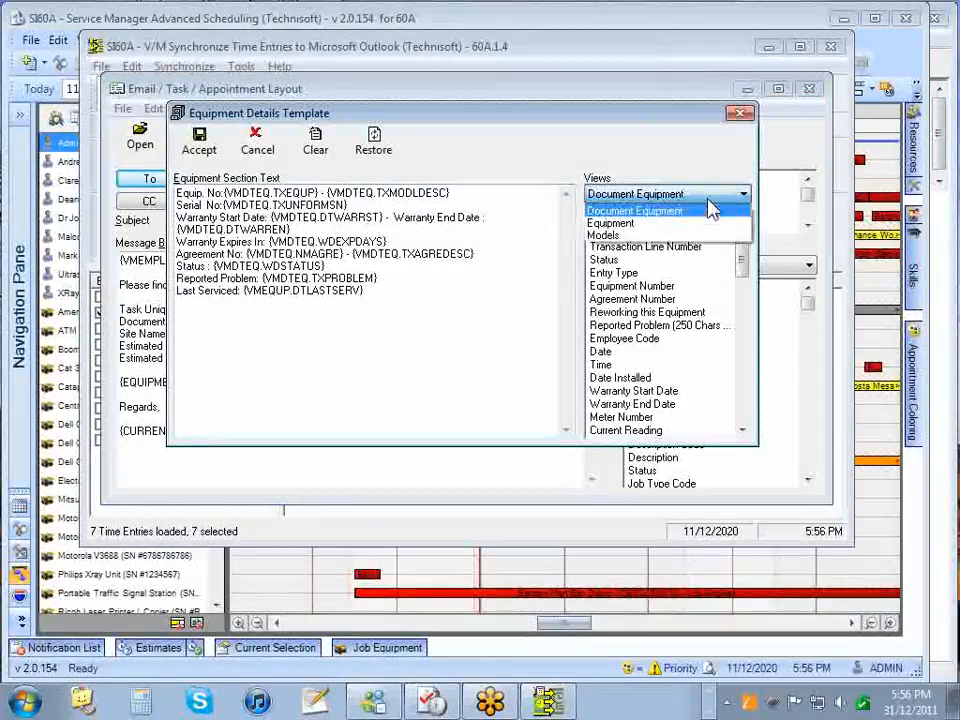
{"action": "left_click", "coordinate": [709, 208]}
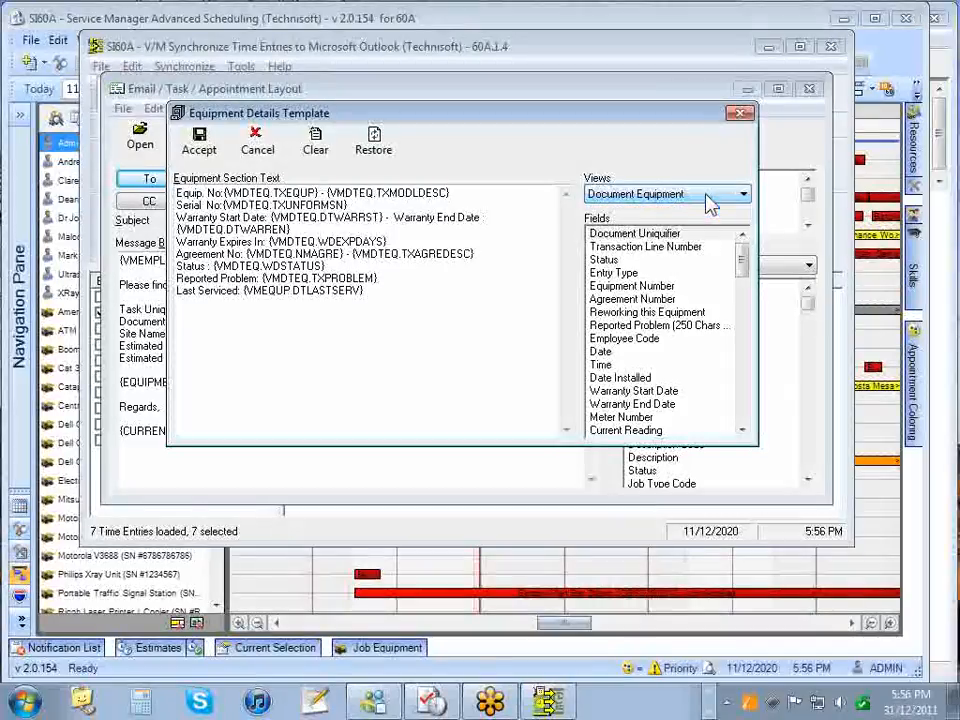
- Try adding the Entry Type field to the equipment section text and remove it again
{"action": "left_click", "coordinate": [619, 274]}
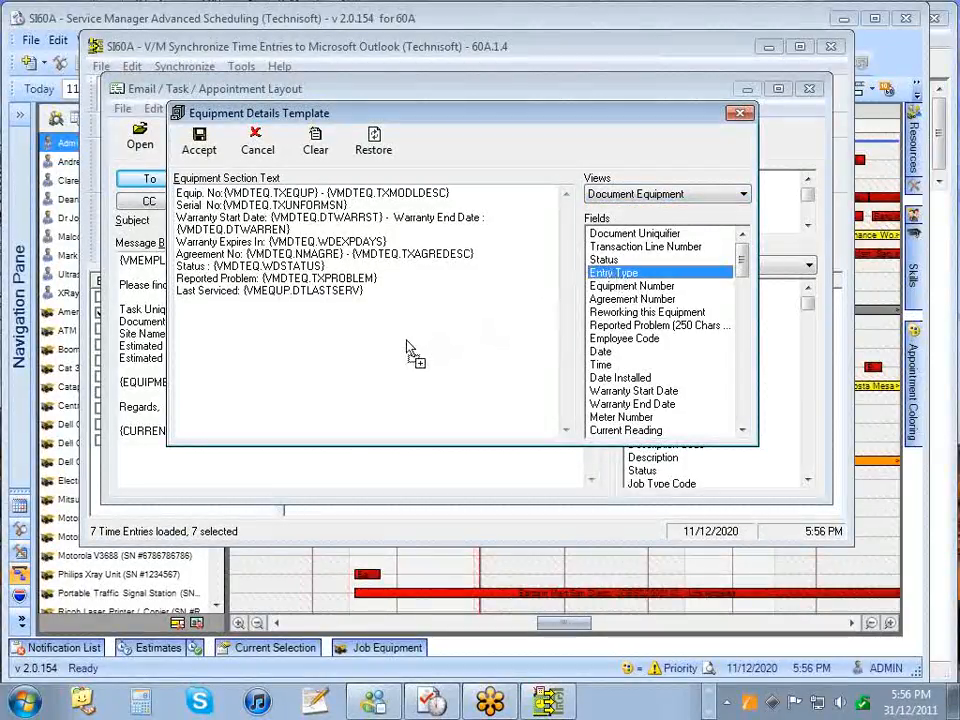
{"action": "left_click_drag", "start_coordinate": [370, 320], "coordinate": [489, 290]}
{"action": "key", "text": "Delete"}
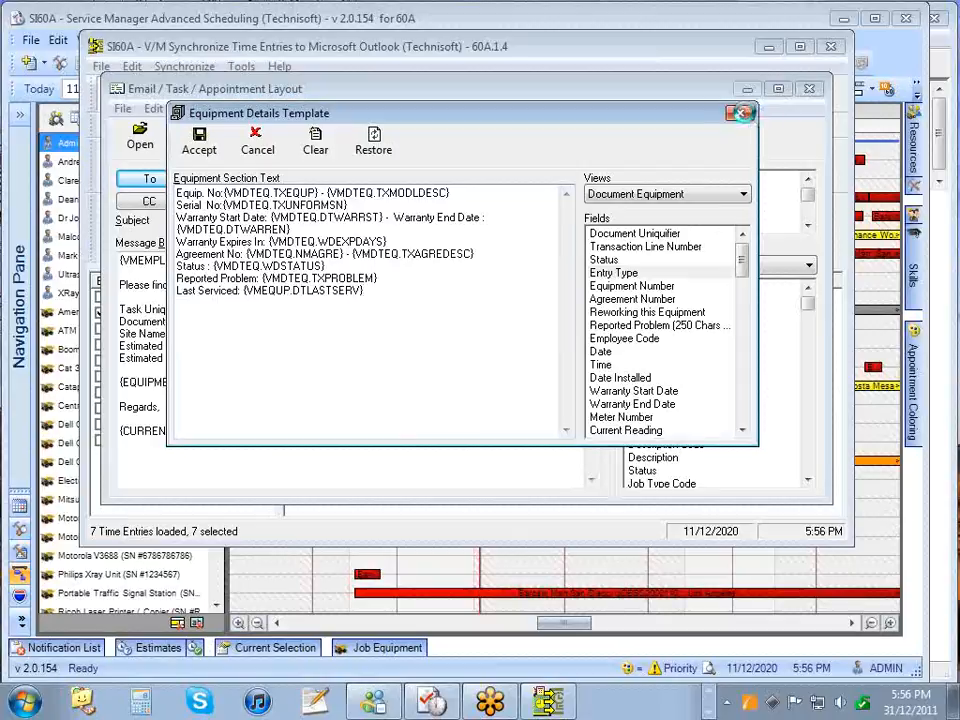
- Exit the equipment details template without saving, and close the layout and the Outlook synchronization windows
{"action": "left_click", "coordinate": [740, 113]}
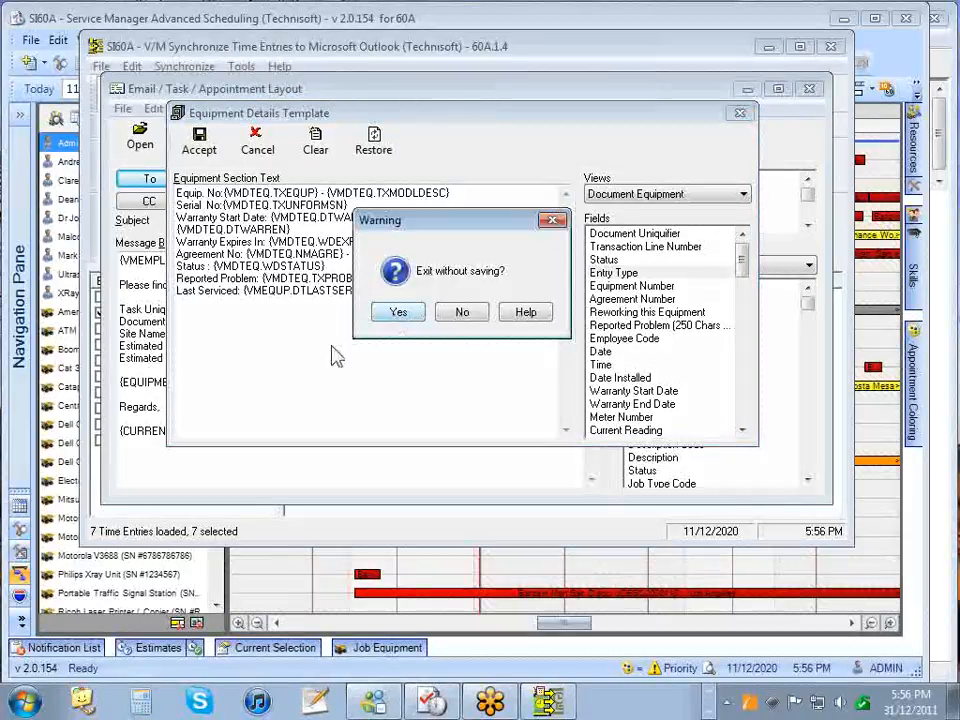
{"action": "left_click", "coordinate": [464, 313]}
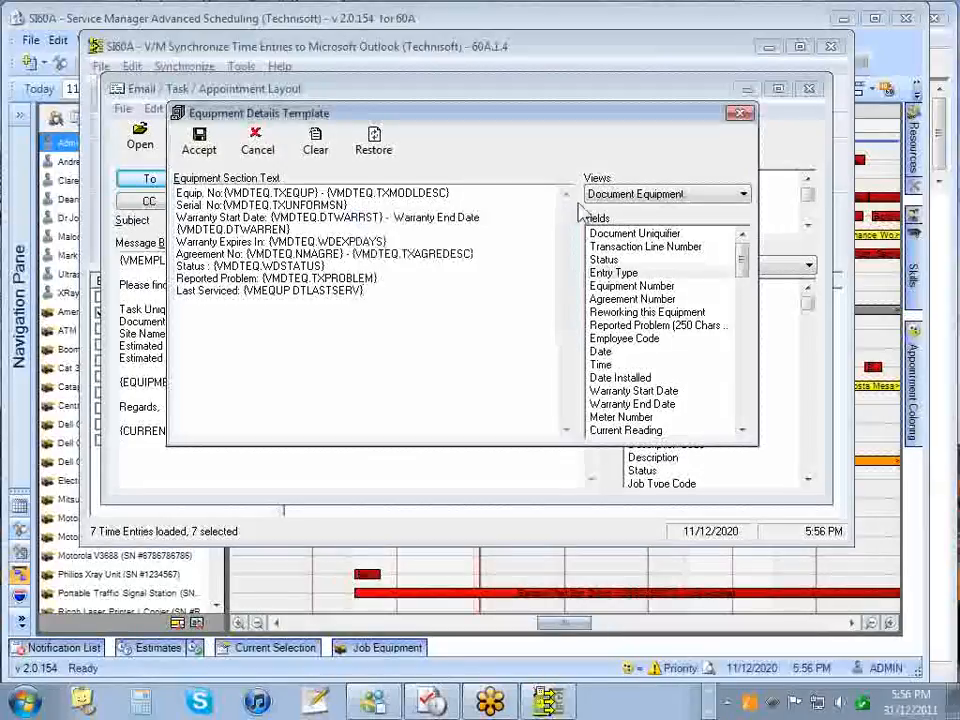
{"action": "left_click", "coordinate": [740, 113]}
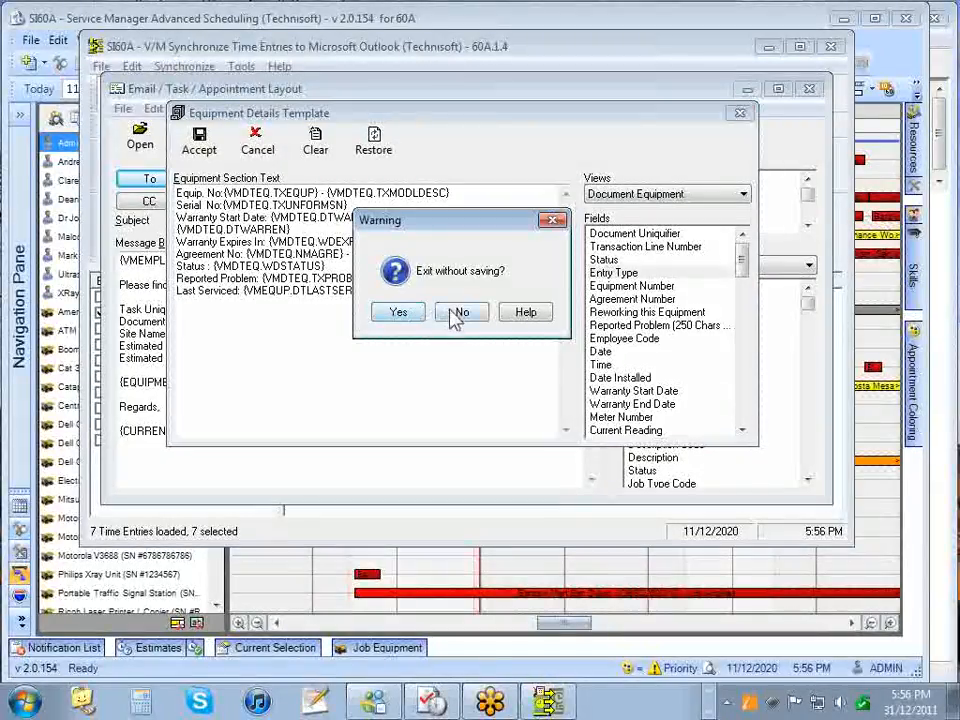
{"action": "left_click", "coordinate": [400, 313]}
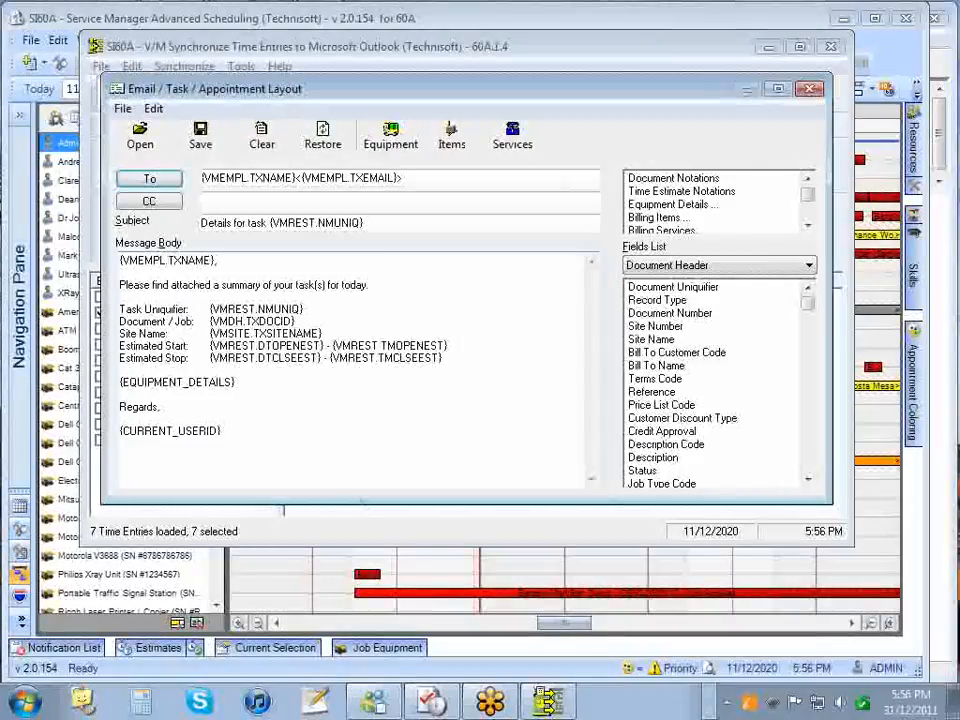
{"action": "left_click", "coordinate": [809, 89]}
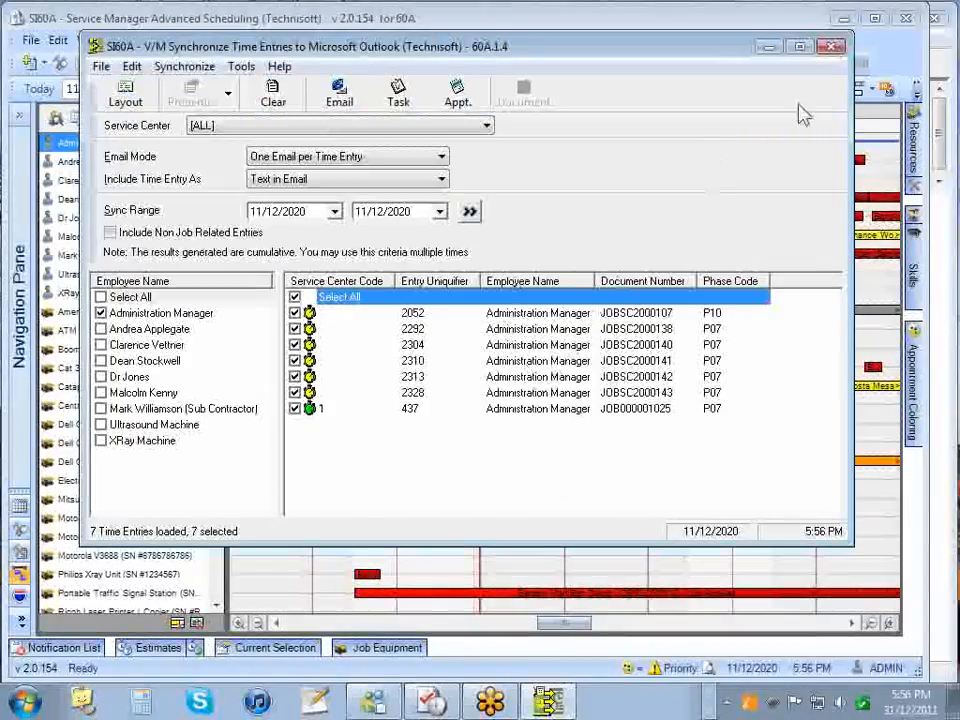
{"action": "left_click", "coordinate": [831, 47]}
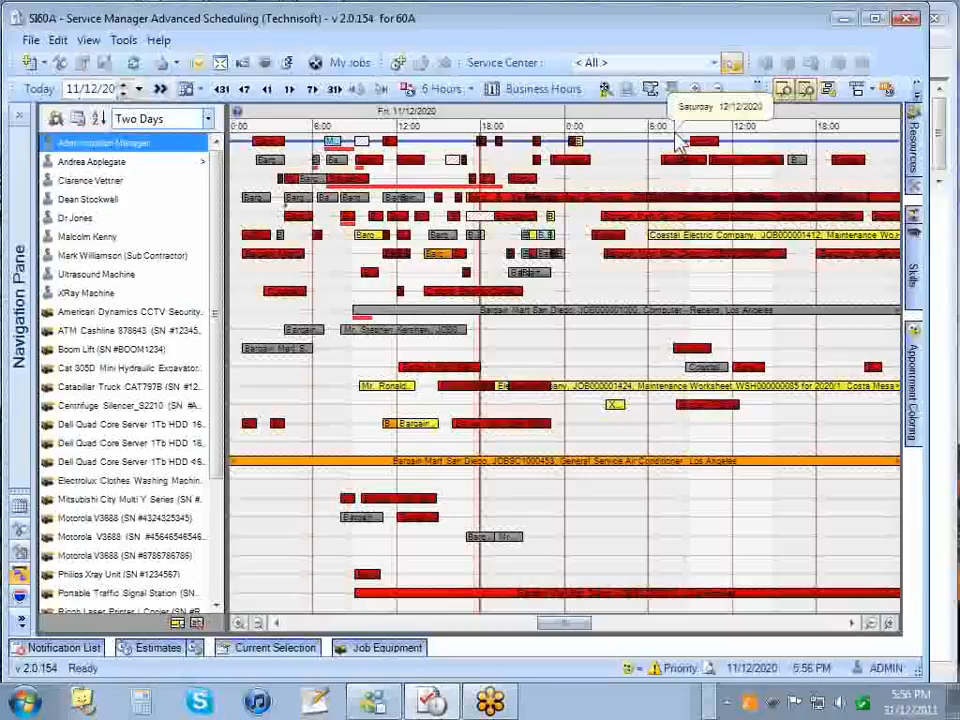
- Preview the Work Order - Job Card for the second employee's midnight appointment
{"action": "left_click", "coordinate": [563, 161]}
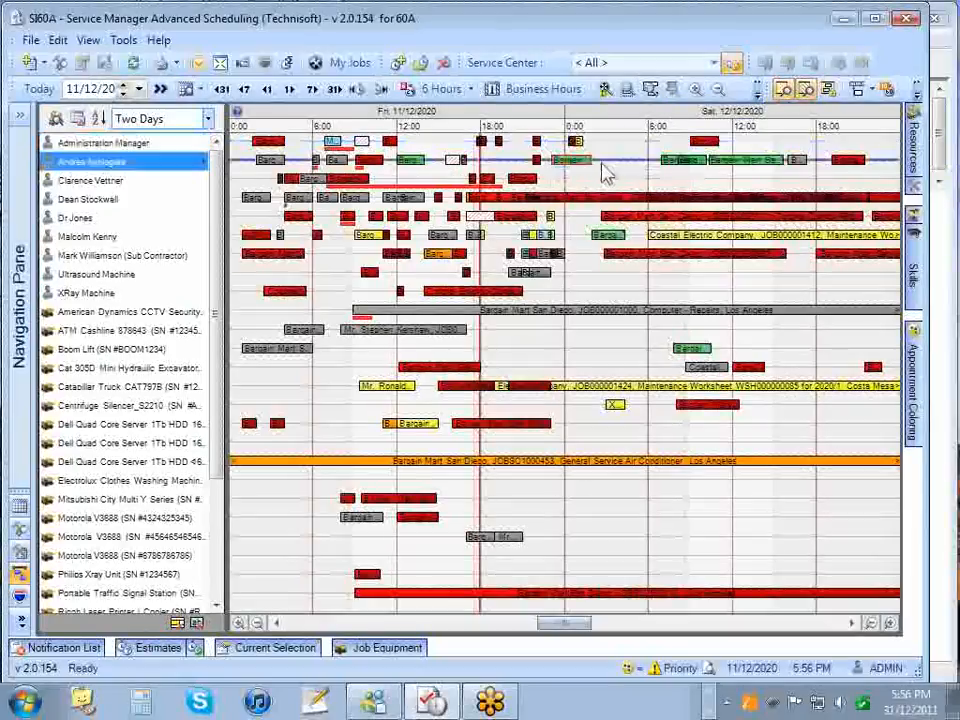
{"action": "left_click", "coordinate": [165, 63]}
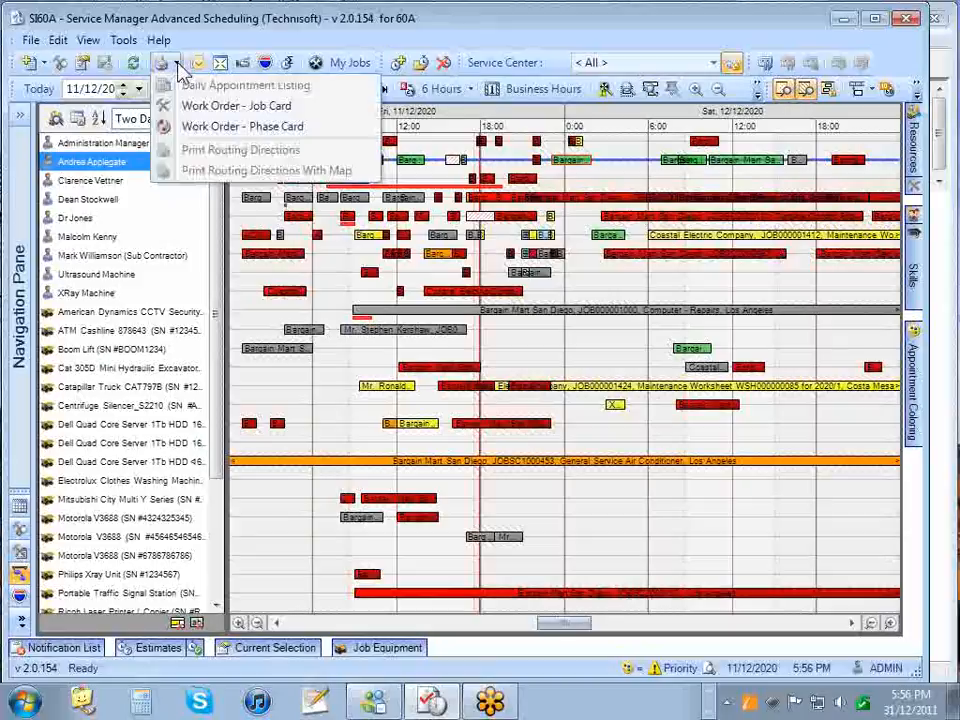
{"action": "left_click", "coordinate": [255, 110]}
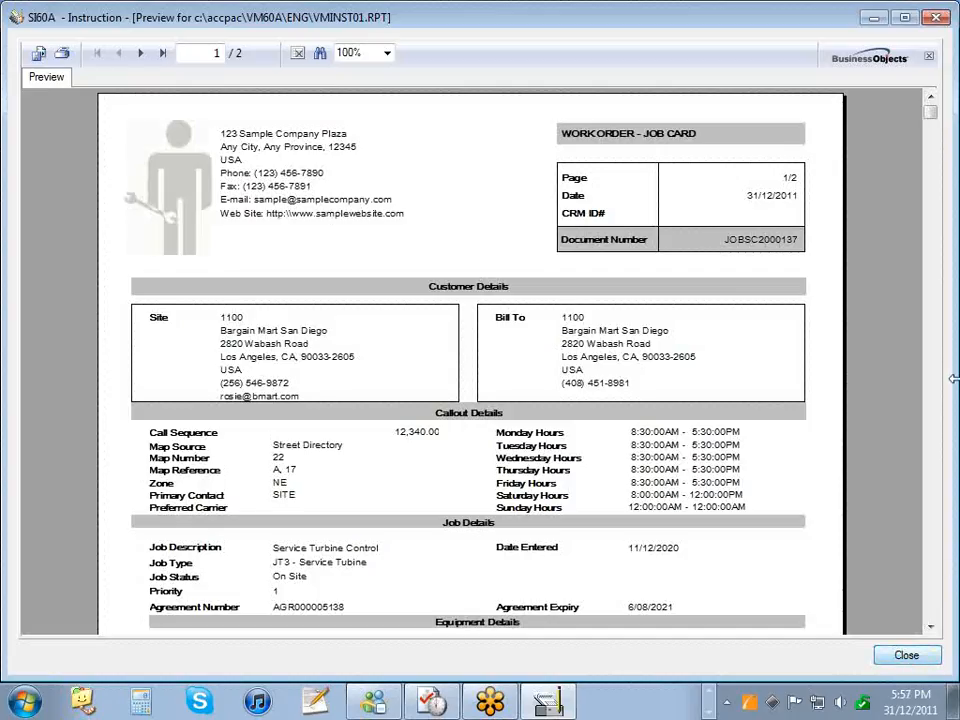
- Review the rest of the first page and the second page of the work order preview, and close it
{"action": "scroll", "coordinate": [692, 388], "scroll_direction": "down", "scroll_amount": 3}
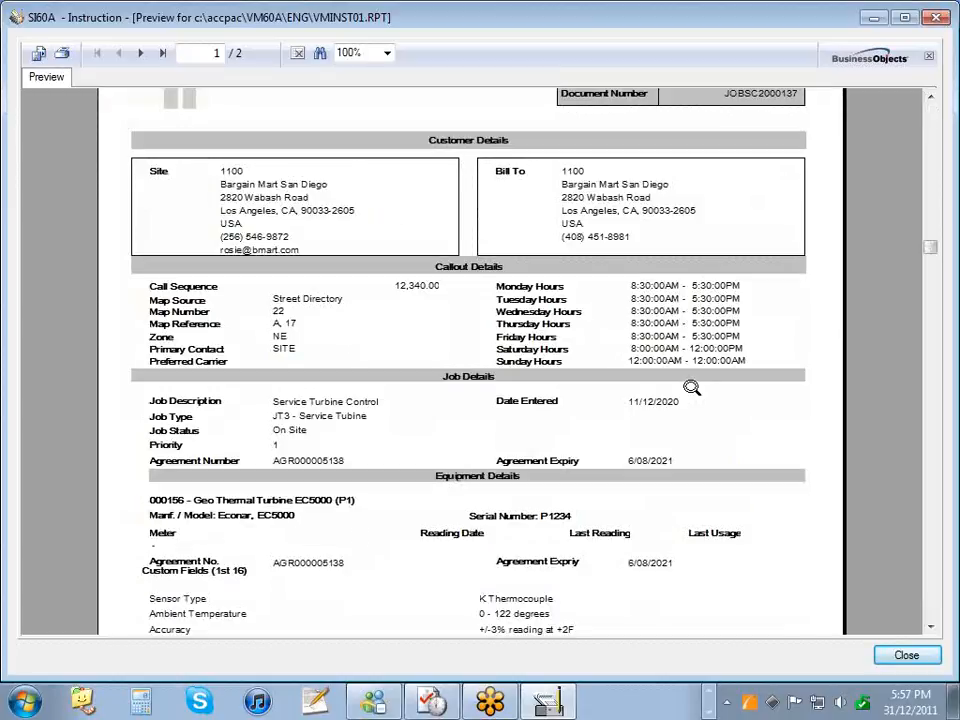
{"action": "left_click", "coordinate": [155, 56]}
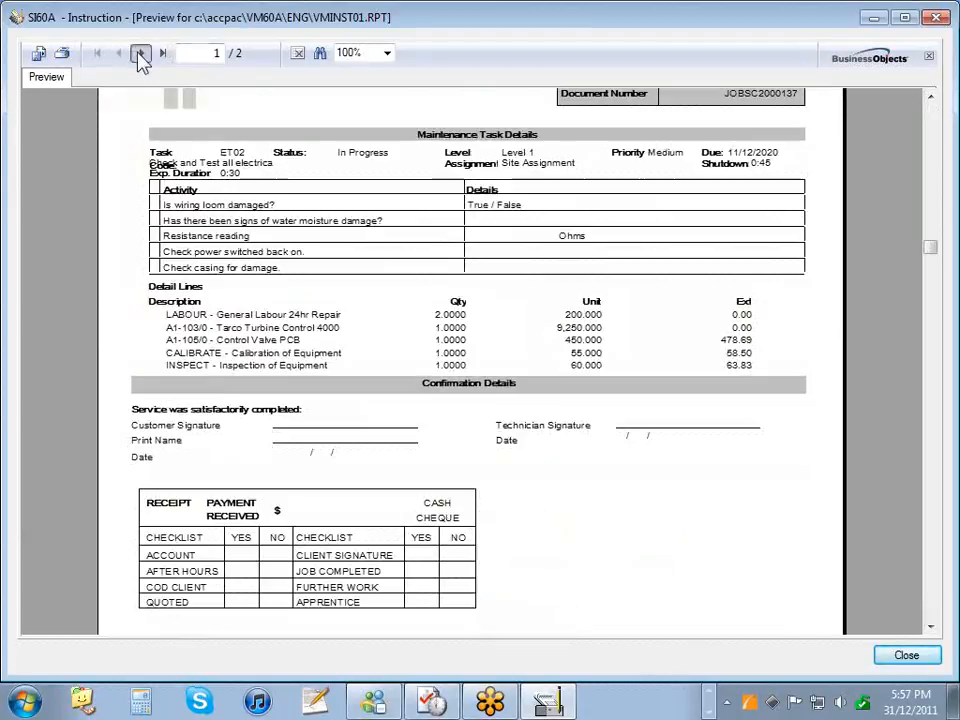
{"action": "left_click", "coordinate": [934, 18]}
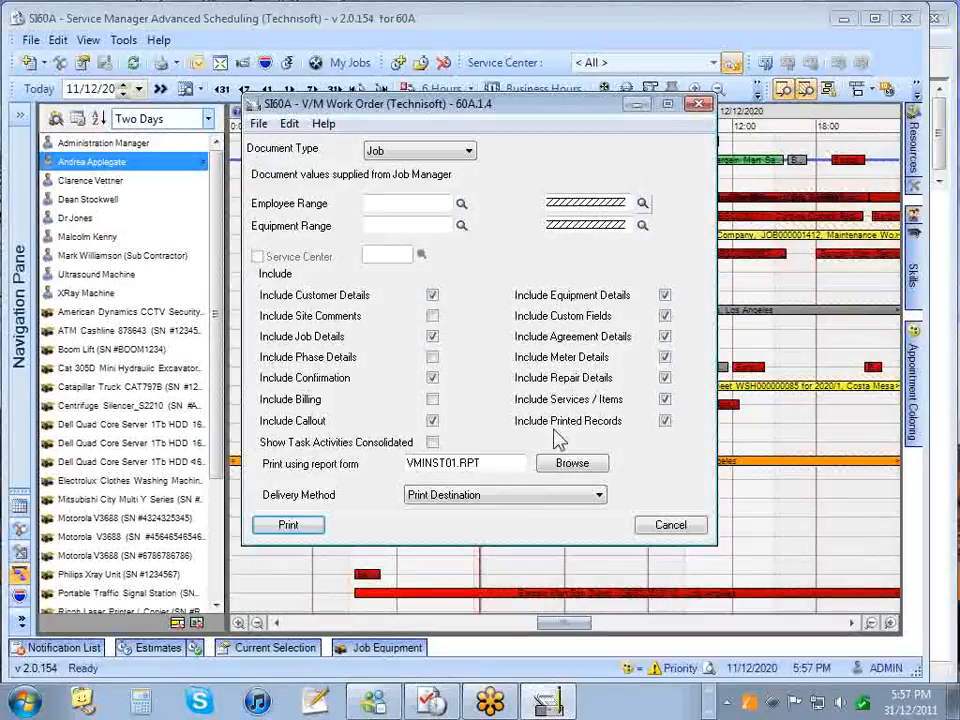
- Check the work order's available delivery methods and leave the print options without printing
{"action": "left_click", "coordinate": [553, 497]}
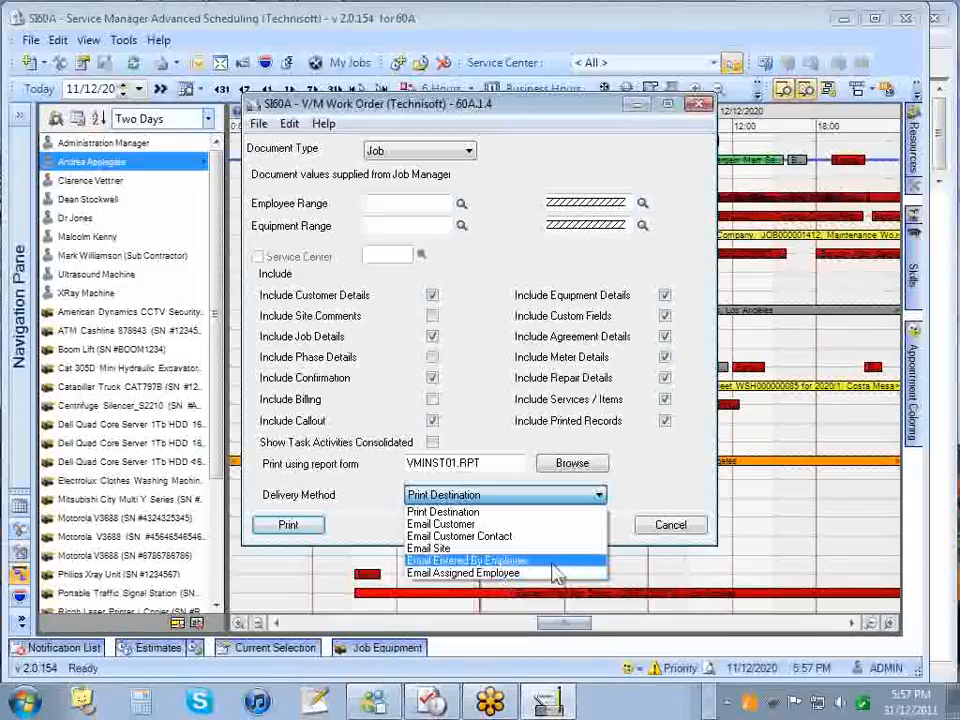
{"action": "left_click", "coordinate": [672, 528]}
{"action": "left_click", "coordinate": [676, 527]}
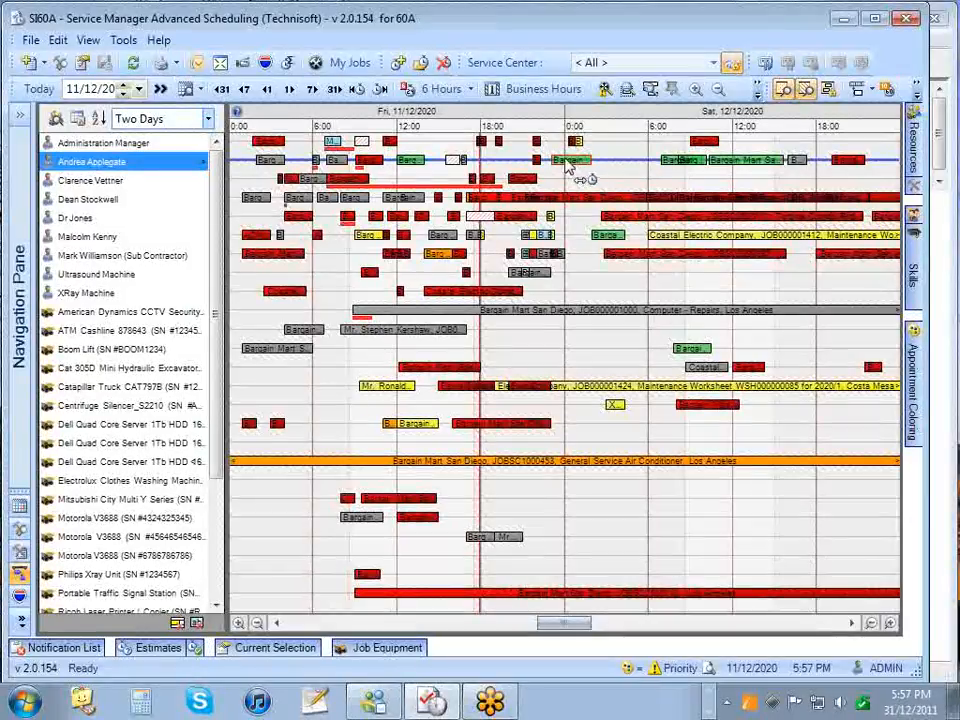
- Move the second employee's late-evening Friday appointment so that it starts at midnight on Saturday 12/12/2020
{"action": "left_click_drag", "start_coordinate": [563, 162], "coordinate": [578, 171]}
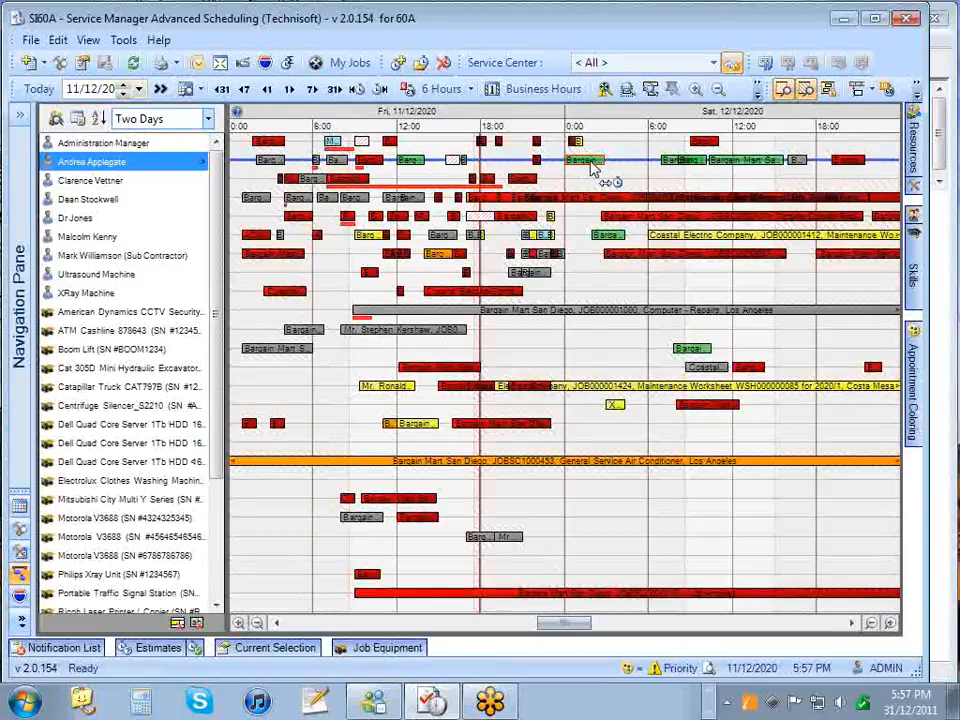
{"action": "mouse_move", "coordinate": [596, 170]}
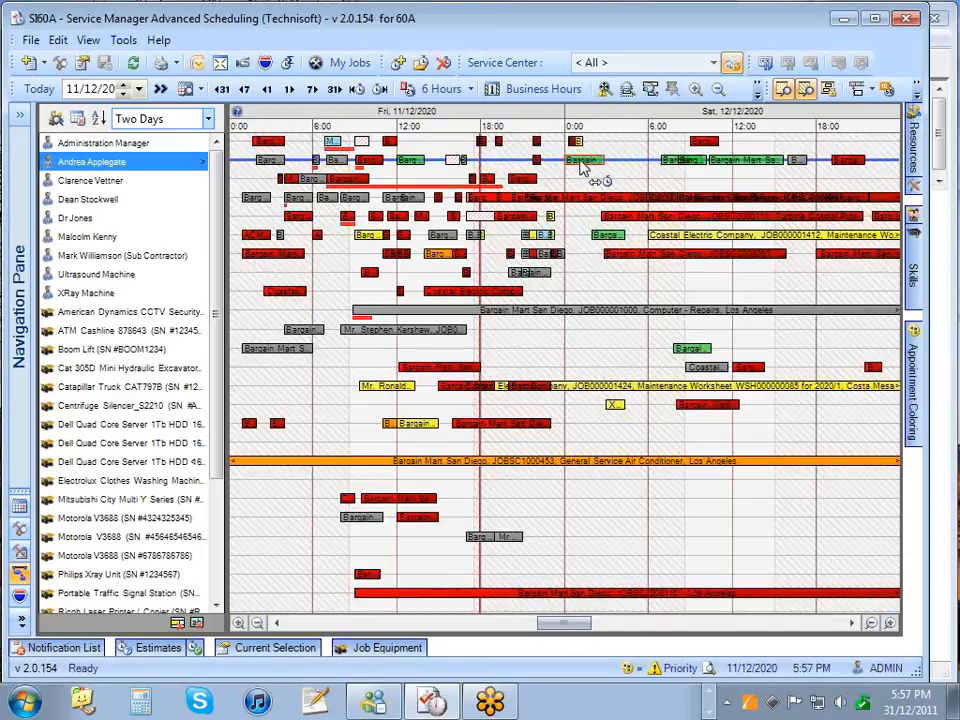
{"action": "left_click_drag", "start_coordinate": [578, 161], "coordinate": [581, 162]}
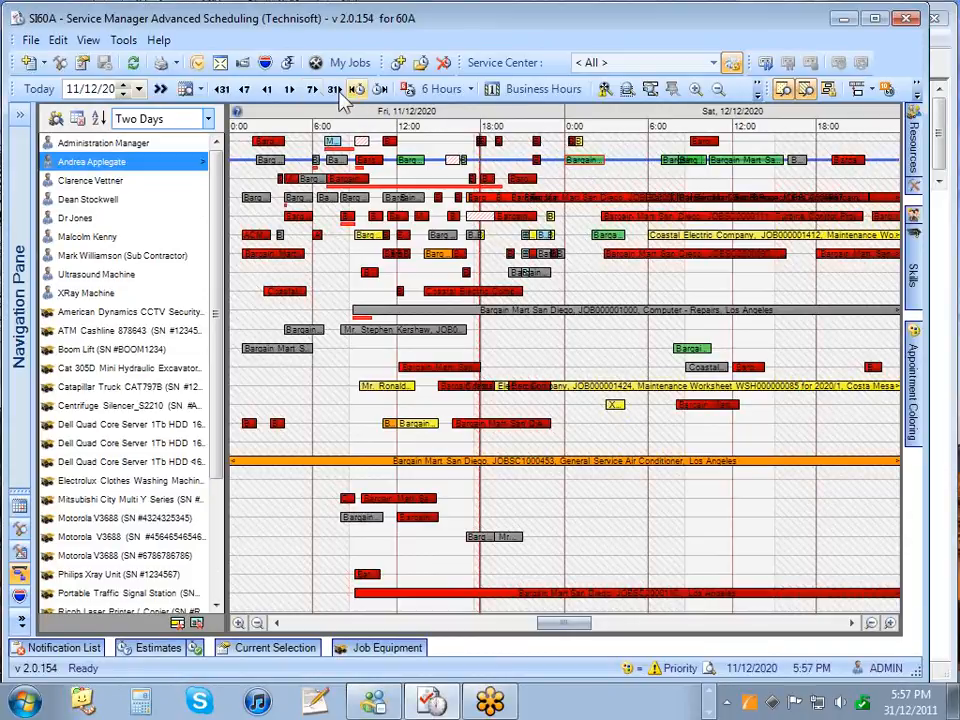
- Start the time recorder for the second employee's midnight appointment and stop it again
{"action": "right_click", "coordinate": [581, 163]}
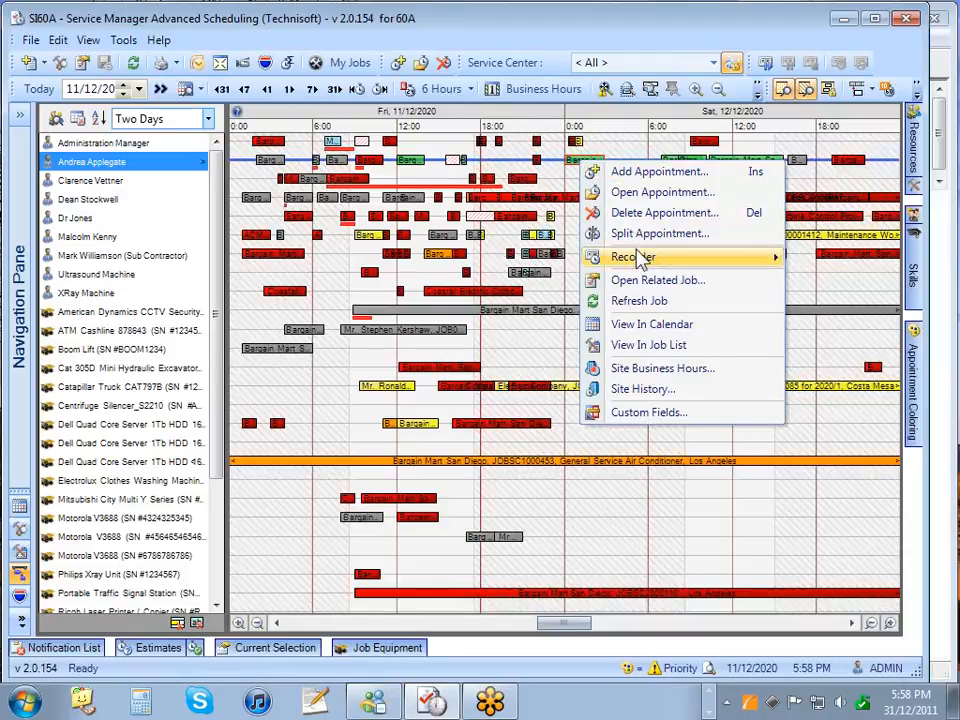
{"action": "mouse_move", "coordinate": [643, 257]}
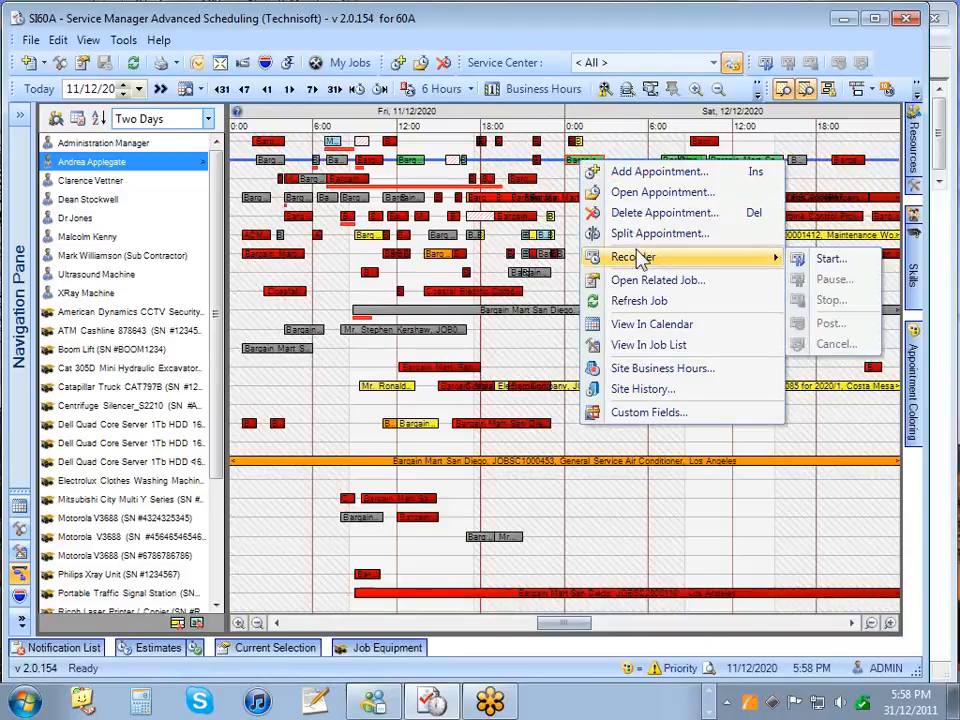
{"action": "left_click", "coordinate": [838, 266]}
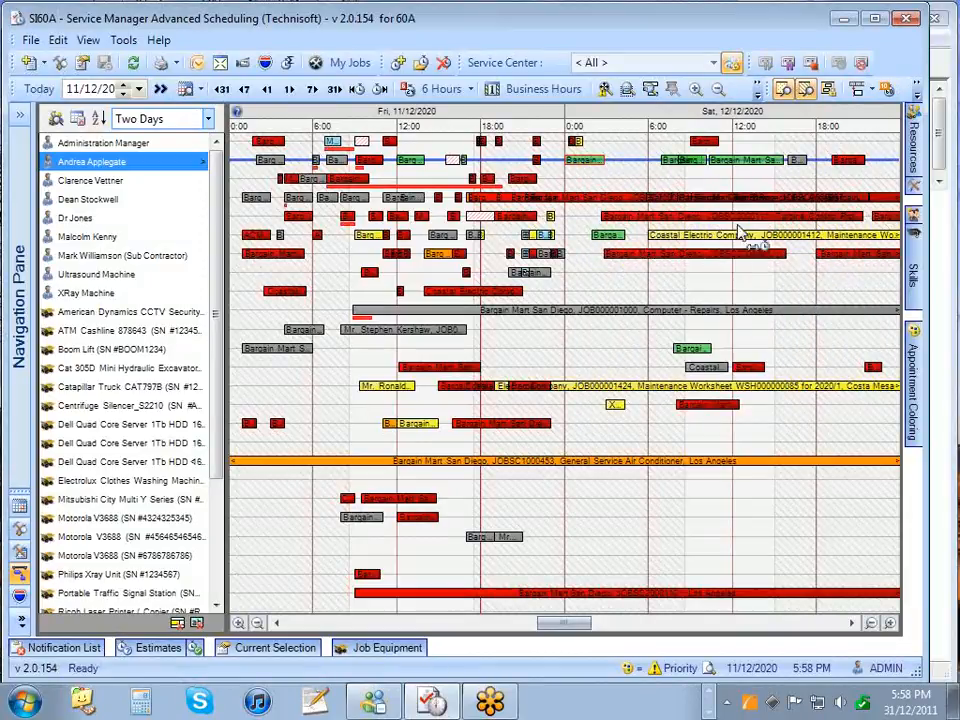
{"action": "right_click", "coordinate": [590, 165]}
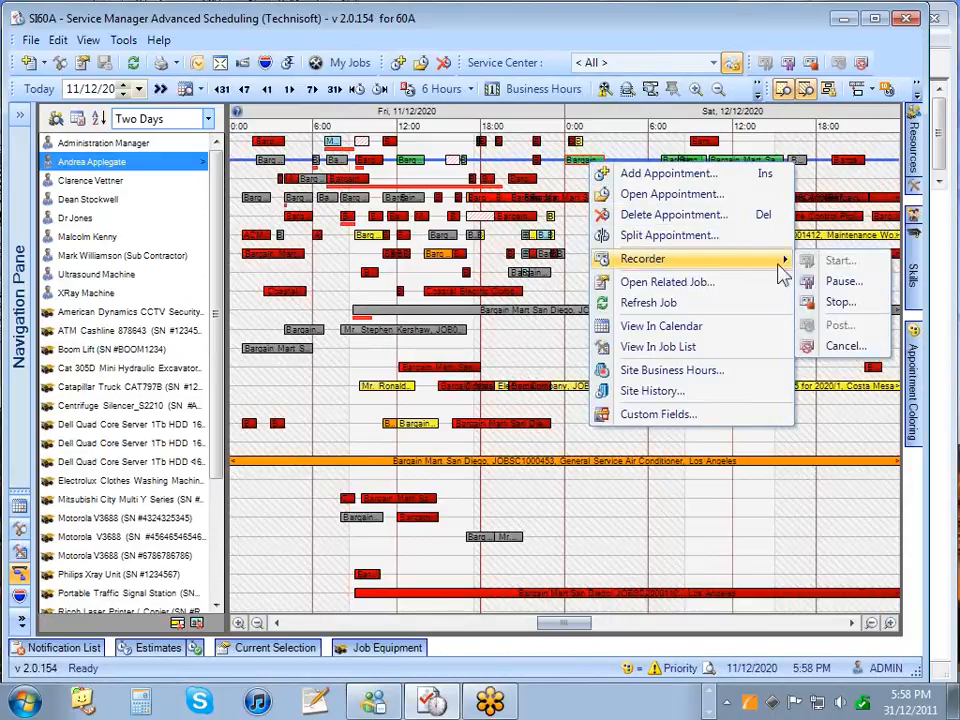
{"action": "left_click", "coordinate": [840, 302]}
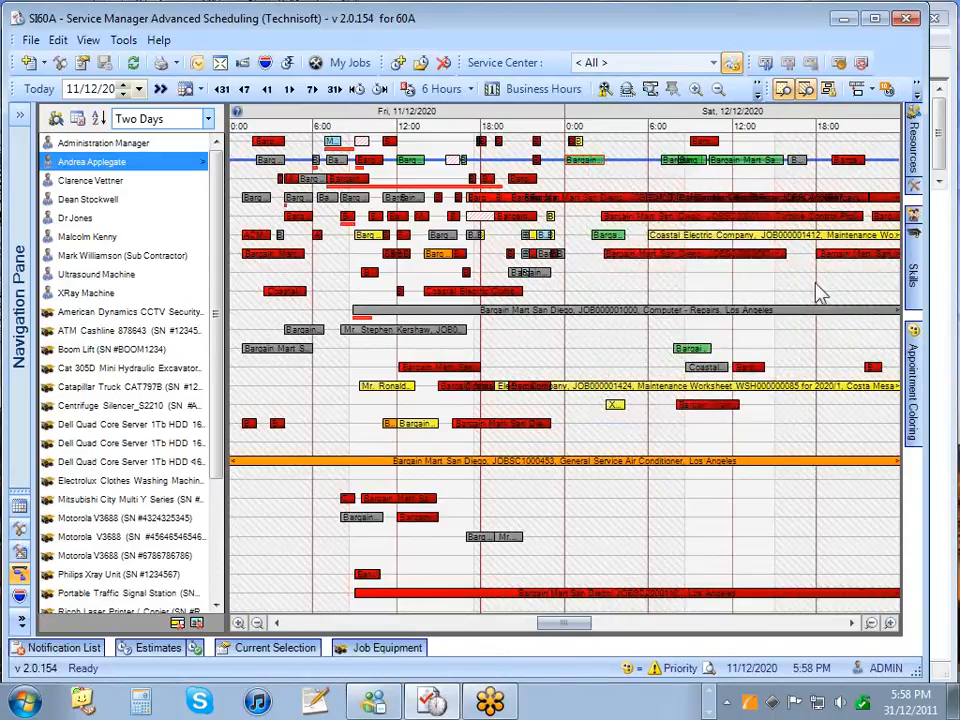
{"action": "mouse_move", "coordinate": [589, 168]}
- Start a new appointment for the third employee on Saturday morning from about 9 AM, and cancel it
{"action": "left_click", "coordinate": [690, 182]}
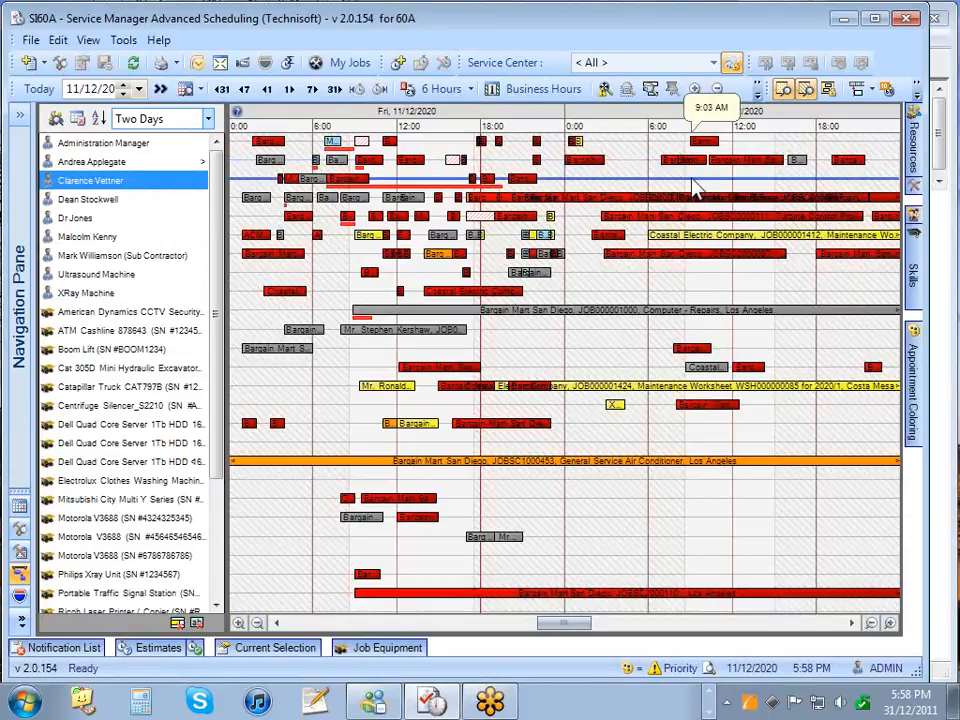
{"action": "left_click_drag", "start_coordinate": [697, 188], "coordinate": [724, 193]}
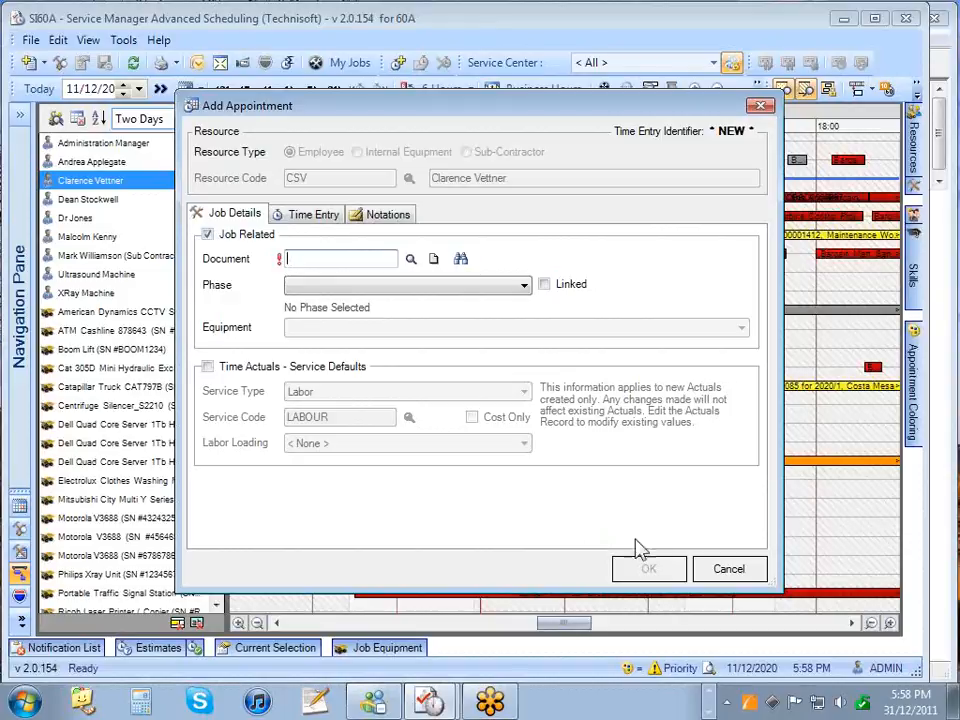
{"action": "left_click", "coordinate": [725, 568]}
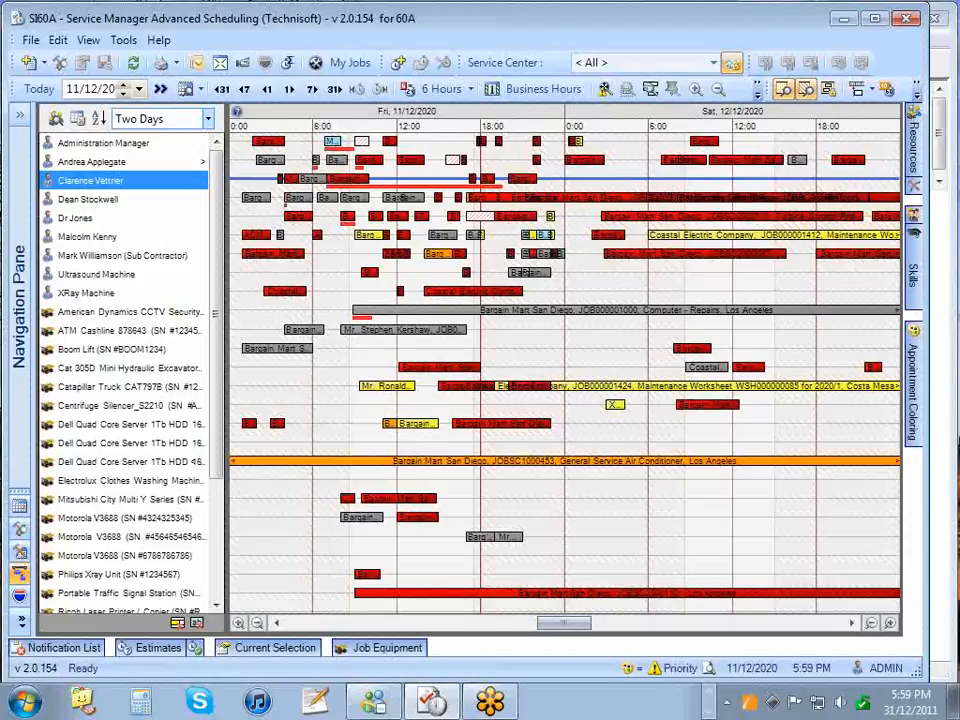
- Try hiding the resources ADMIN and ANA with the Resource Filter, and show both again
{"action": "mouse_move", "coordinate": [917, 160]}
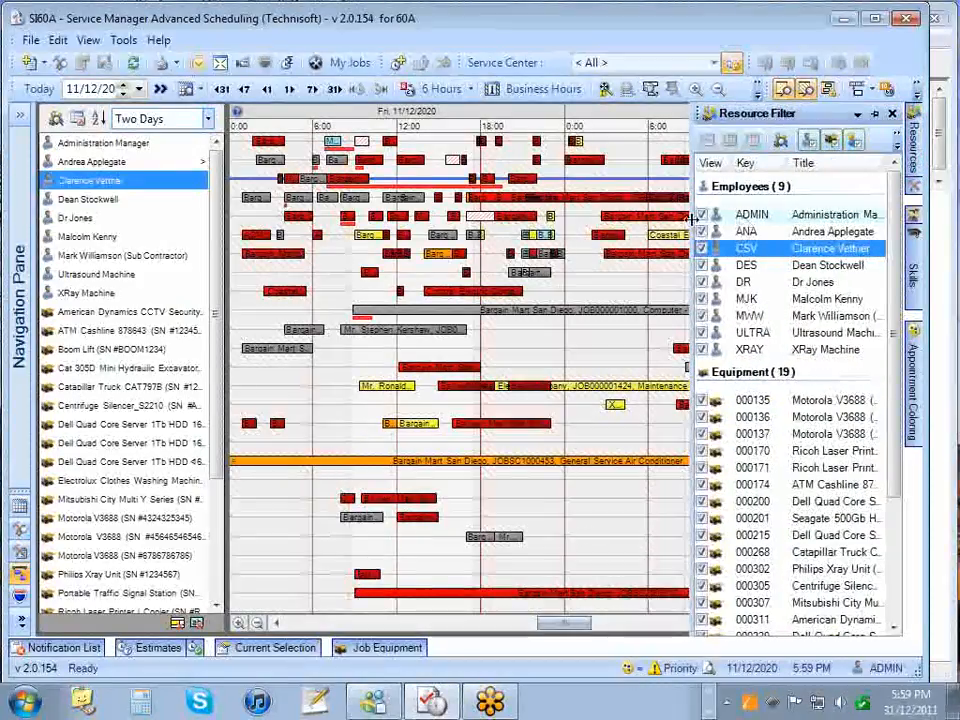
{"action": "left_click", "coordinate": [702, 215]}
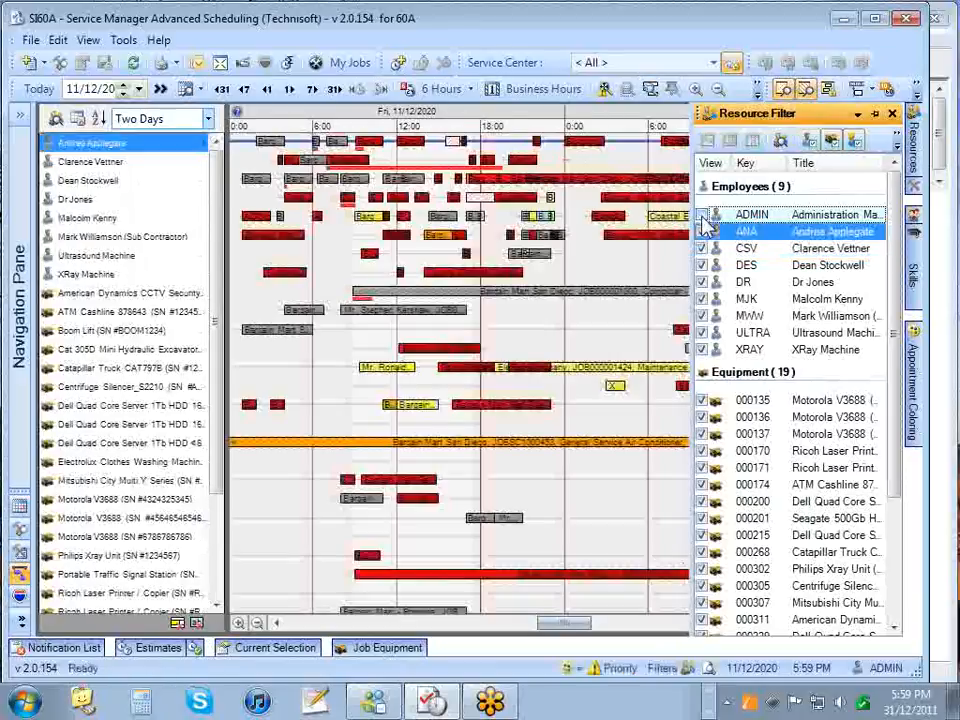
{"action": "left_click", "coordinate": [702, 231]}
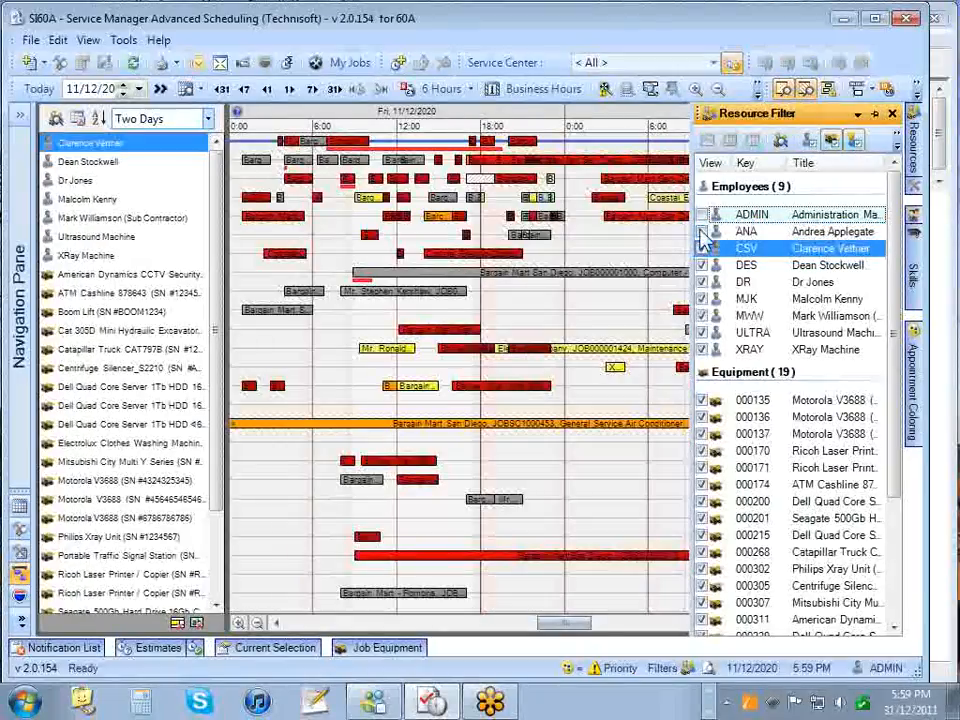
{"action": "left_click", "coordinate": [702, 231]}
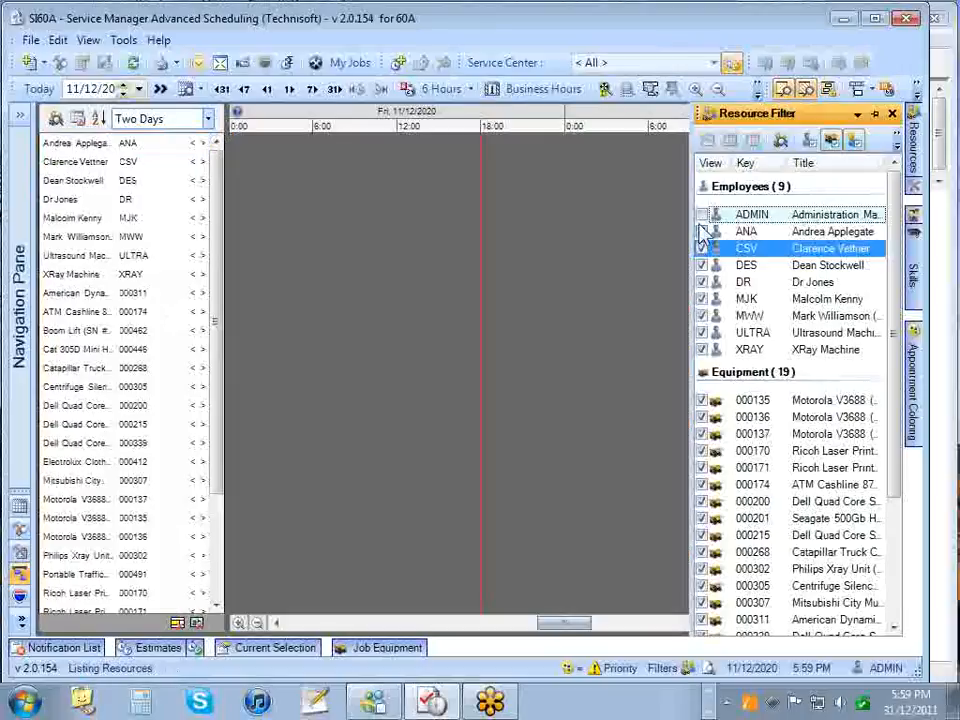
{"action": "left_click", "coordinate": [702, 215]}
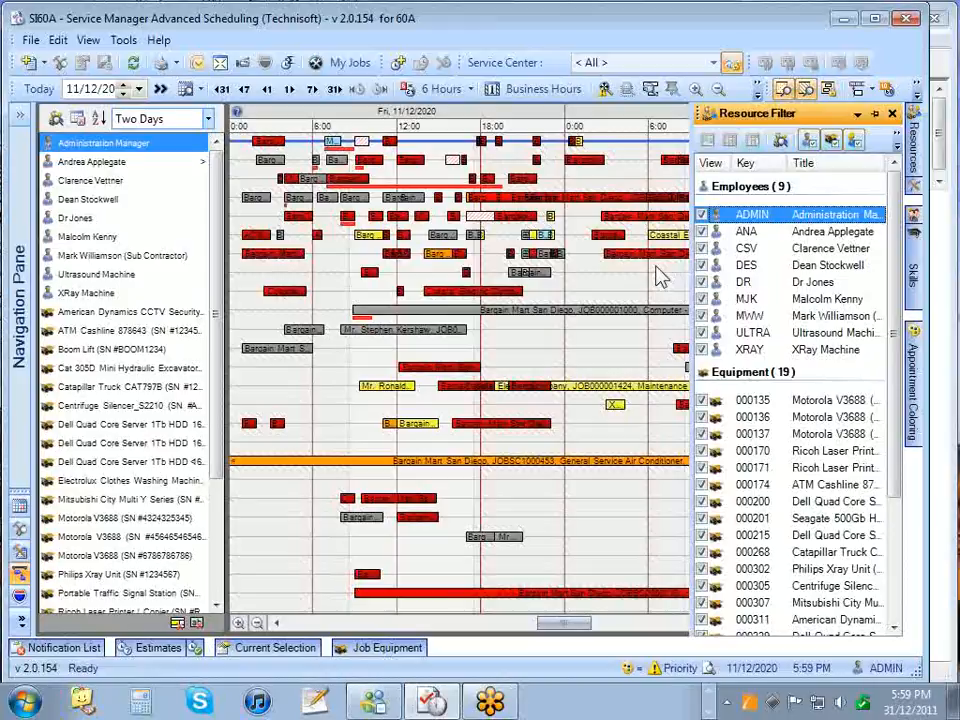
- Keep the Skills and Work Groups filters permanently displayed beside the schedule
{"action": "left_click", "coordinate": [913, 272]}
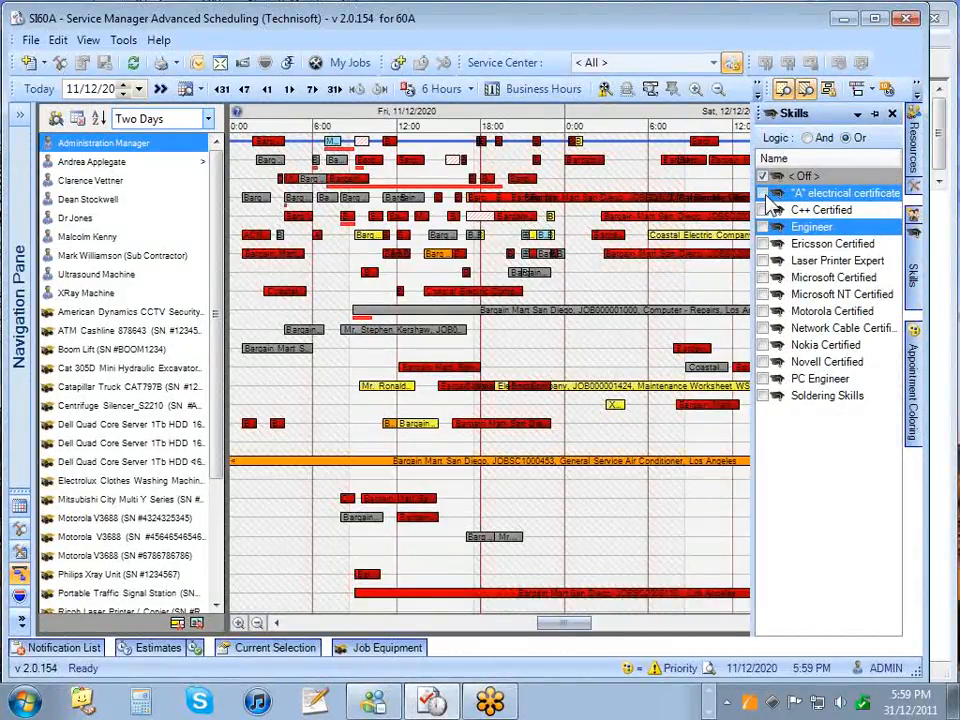
{"action": "left_click", "coordinate": [875, 114]}
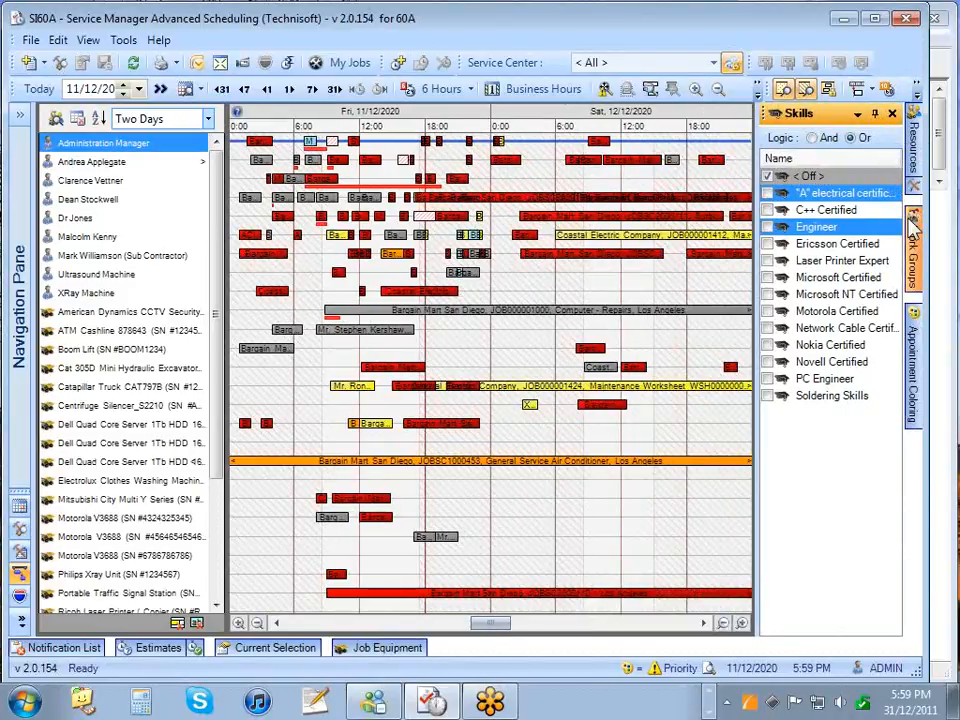
{"action": "left_click", "coordinate": [913, 240]}
{"action": "left_click", "coordinate": [875, 114]}
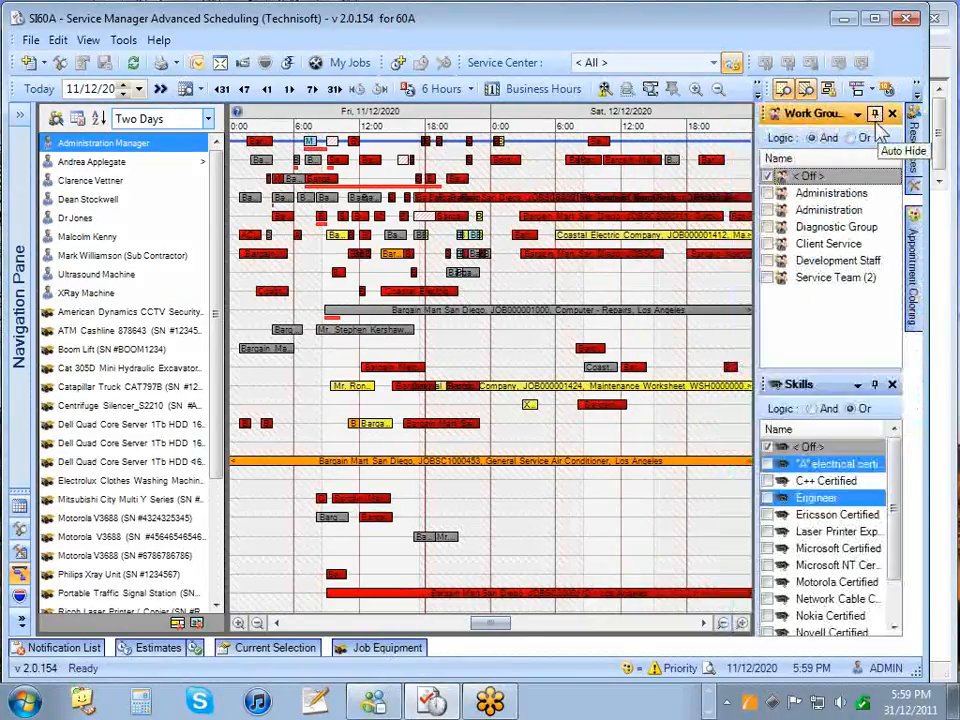
- Select several employees and their appointments to examine the skills and work groups highlighted for each
{"action": "left_click", "coordinate": [77, 163]}
{"action": "mouse_move", "coordinate": [79, 167]}
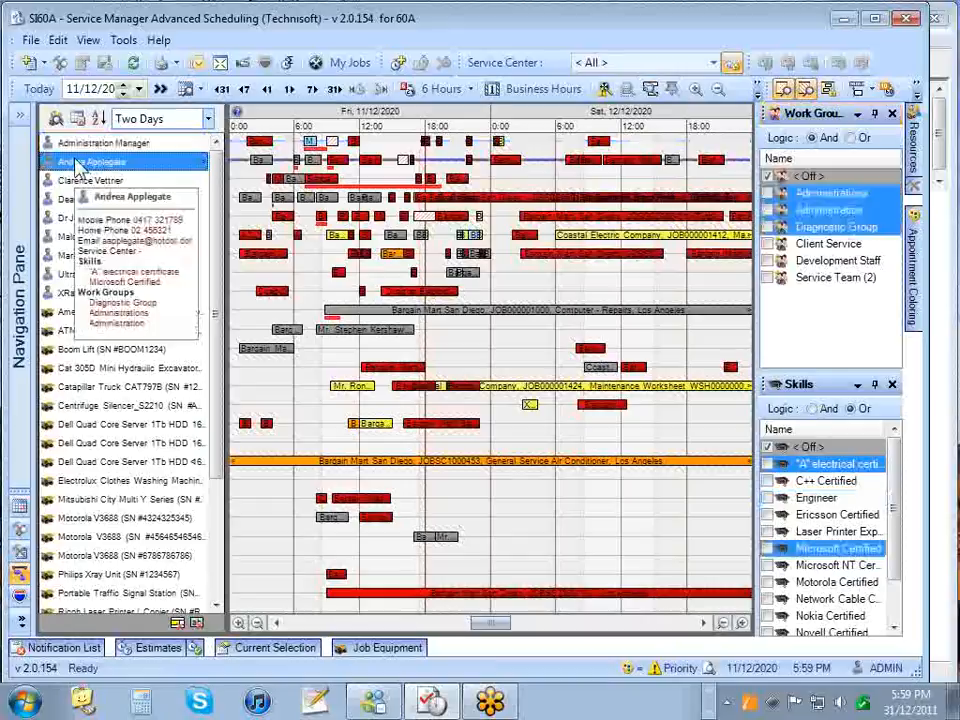
{"action": "left_click", "coordinate": [71, 182]}
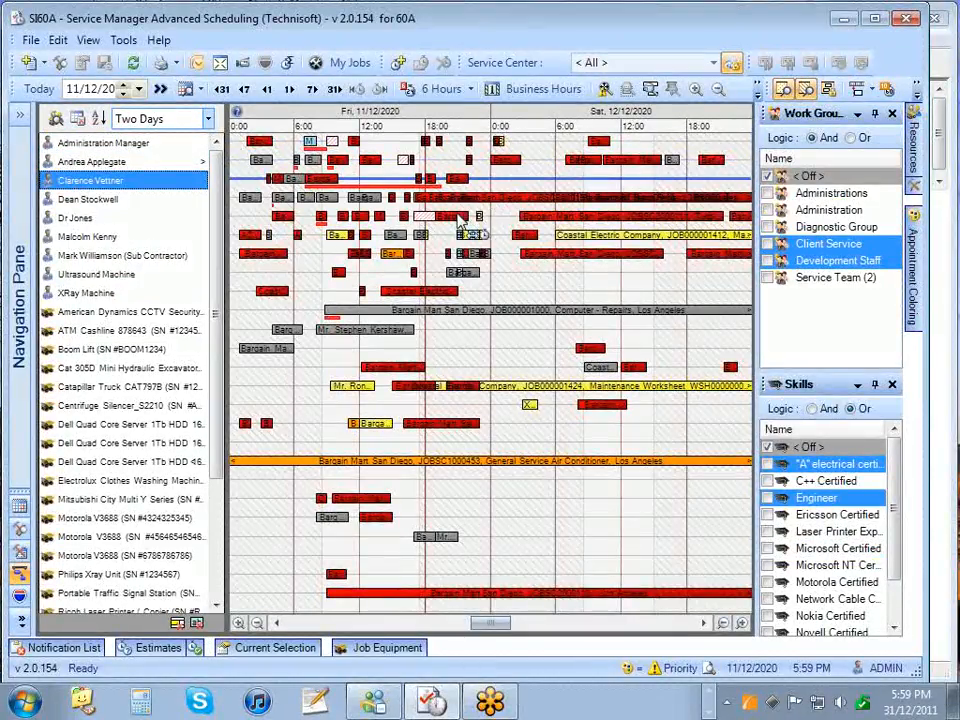
{"action": "left_click", "coordinate": [456, 215]}
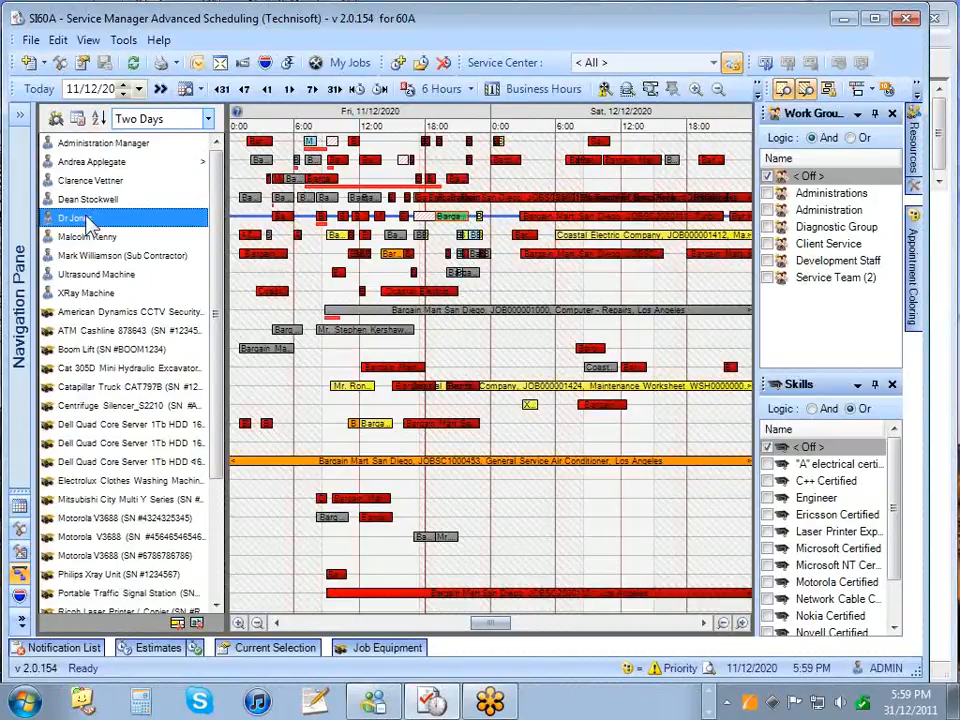
{"action": "left_click", "coordinate": [554, 215]}
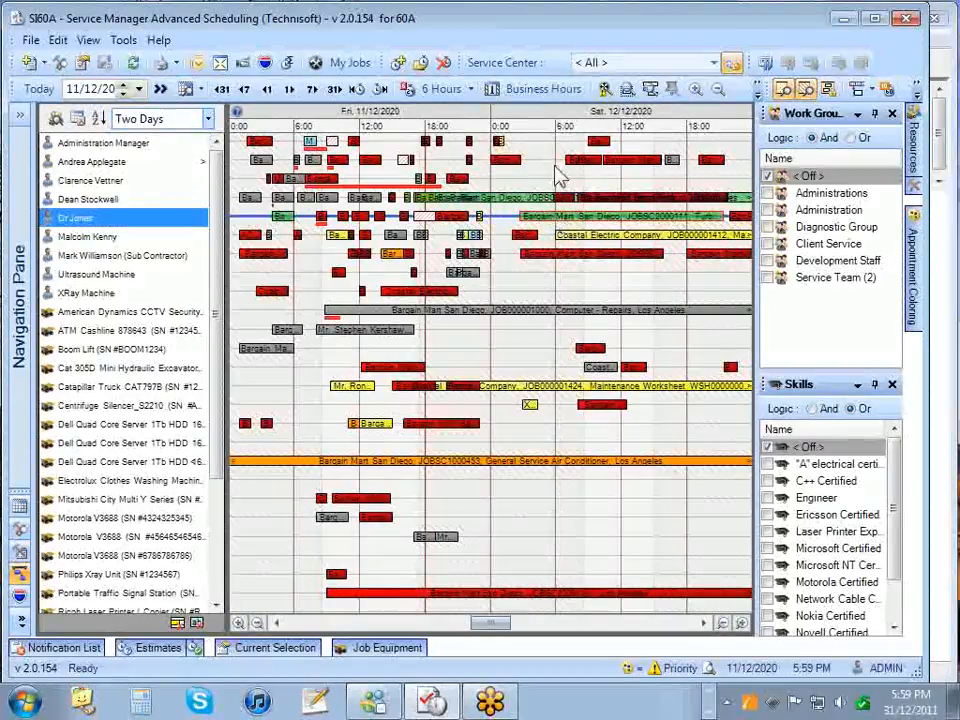
{"action": "left_click", "coordinate": [585, 162]}
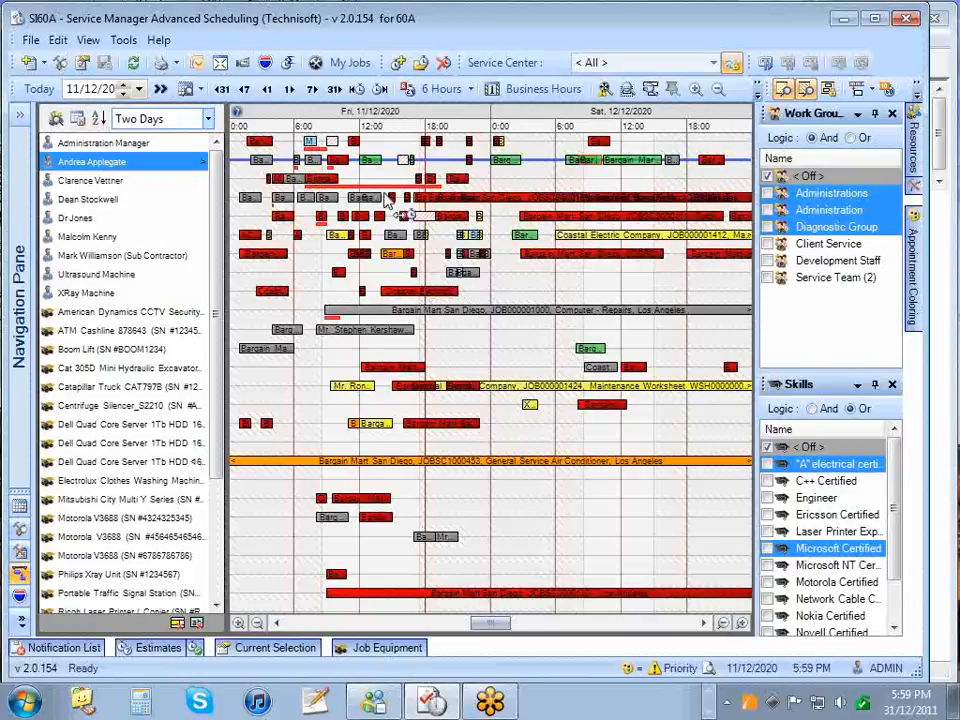
{"action": "left_click", "coordinate": [337, 163]}
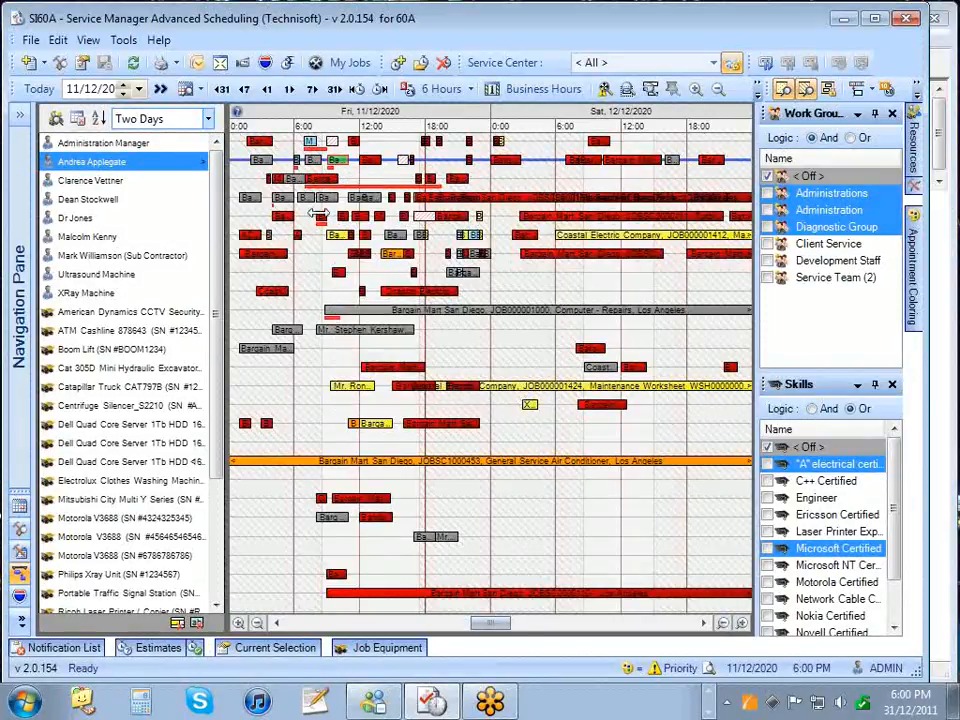
{"action": "left_click", "coordinate": [337, 236]}
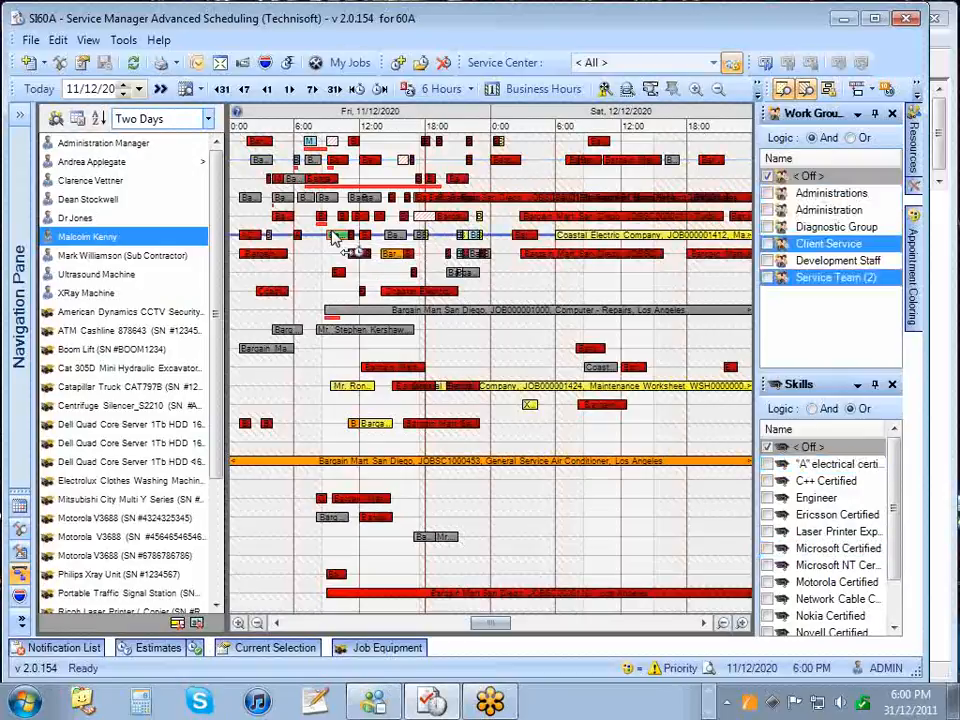
{"action": "mouse_move", "coordinate": [338, 242]}
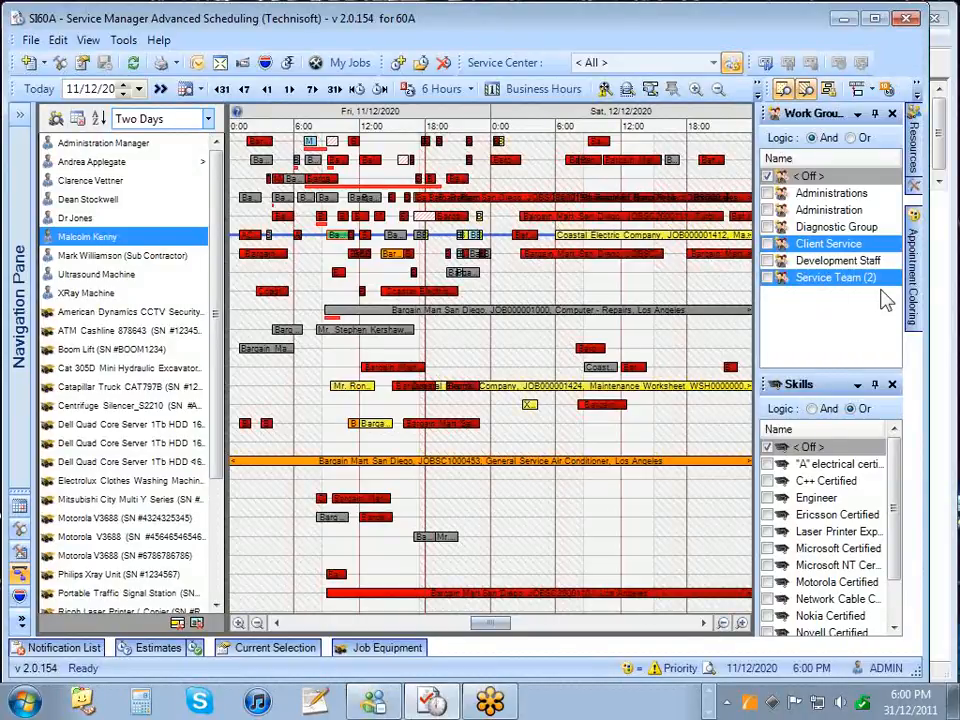
- Set the Work Groups and Skills filters to auto-hide again, and expand the Navigation Pane
{"action": "left_click", "coordinate": [876, 114]}
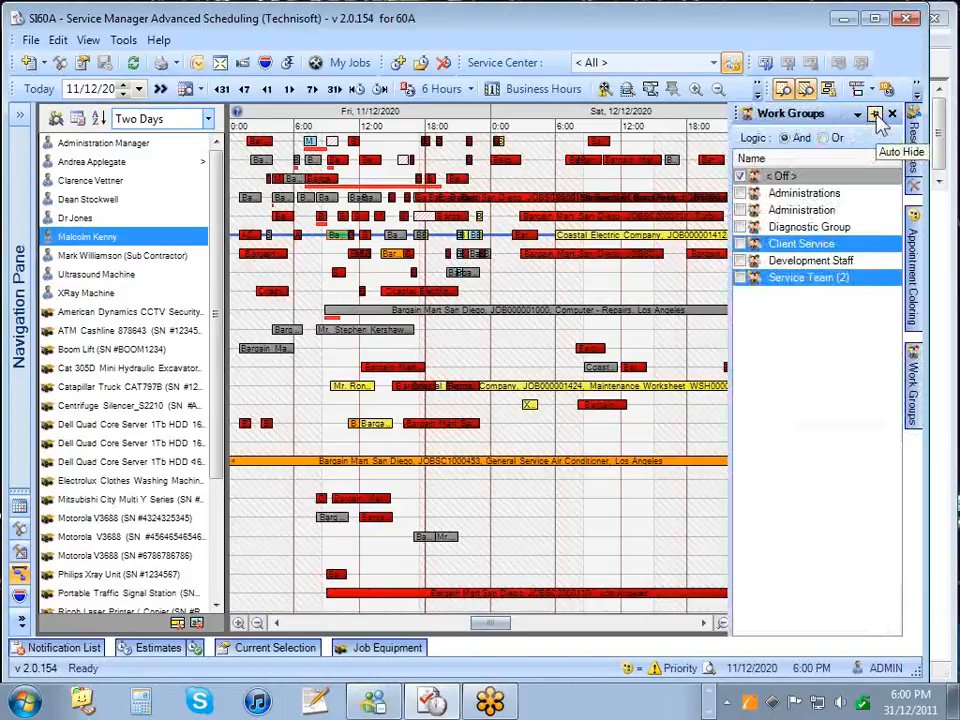
{"action": "left_click", "coordinate": [876, 116]}
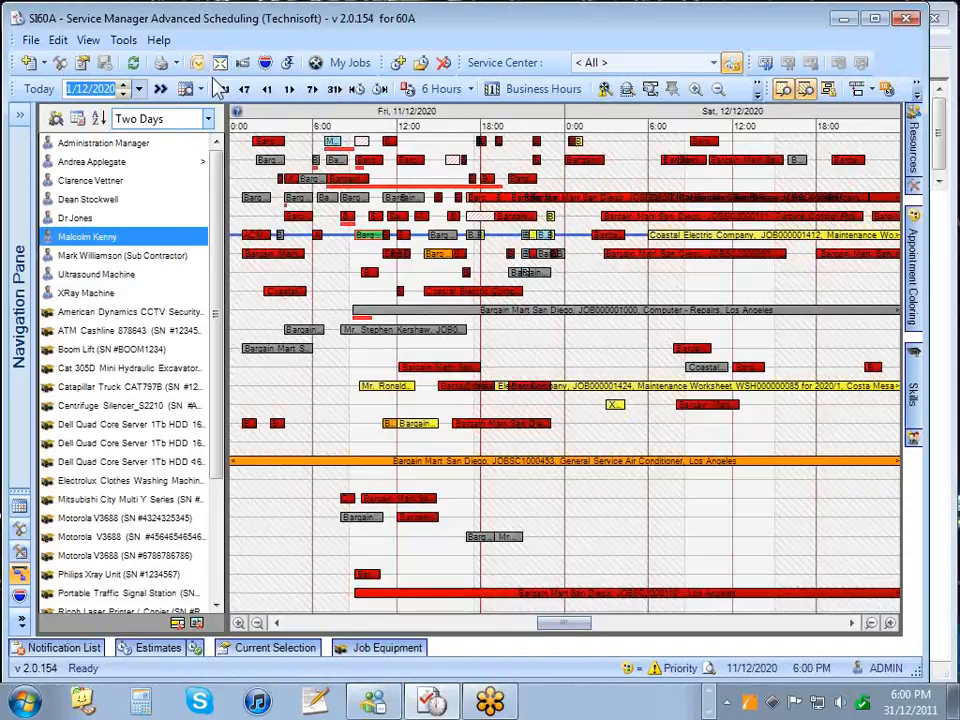
{"action": "left_click", "coordinate": [22, 118]}
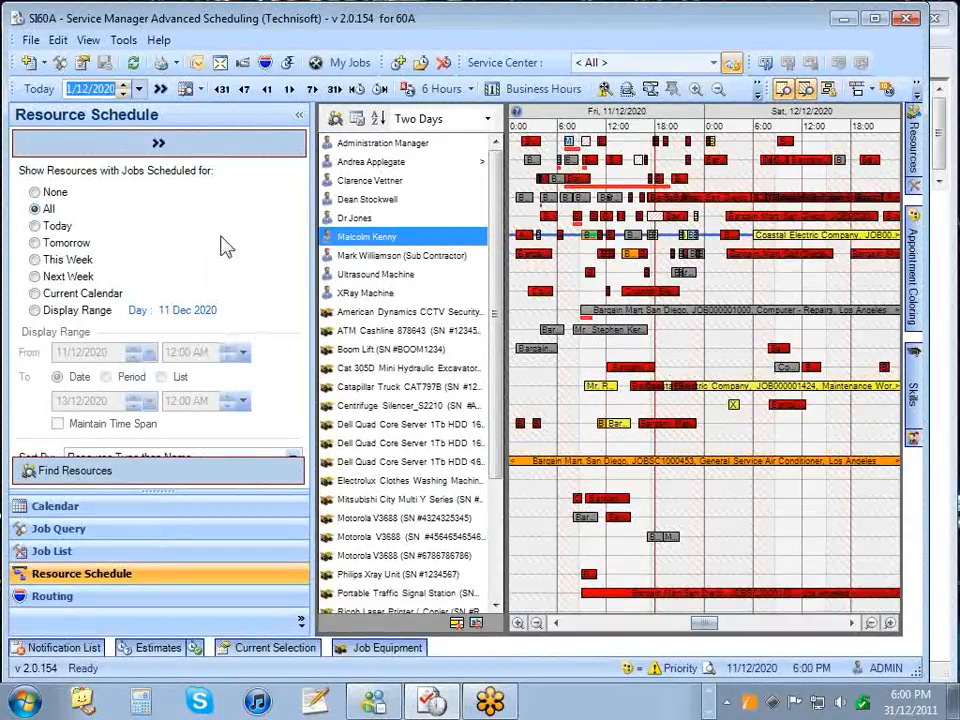
- Toggle the Navigation Pane between collapsed and expanded, leaving it collapsed to give the schedule more room
{"action": "left_click", "coordinate": [220, 64]}
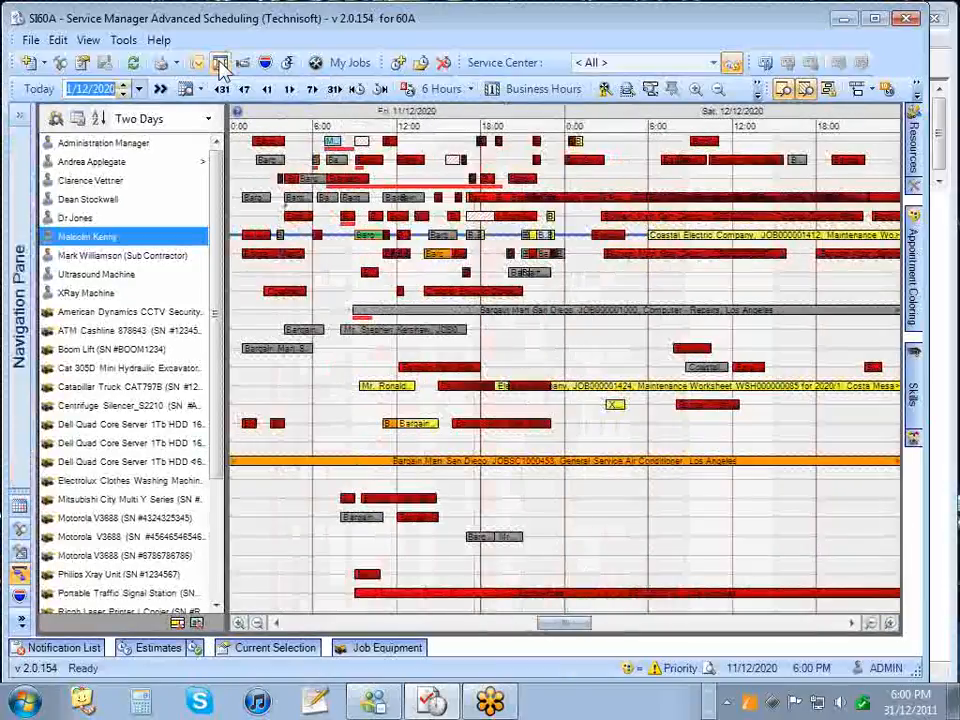
{"action": "left_click", "coordinate": [220, 65]}
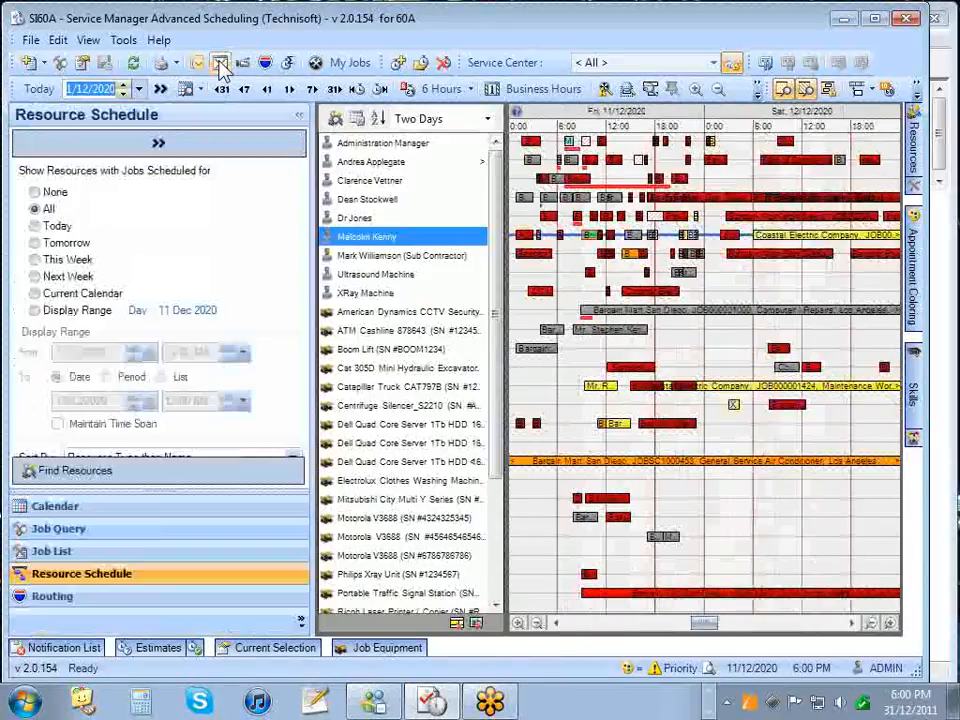
{"action": "left_click", "coordinate": [220, 64]}
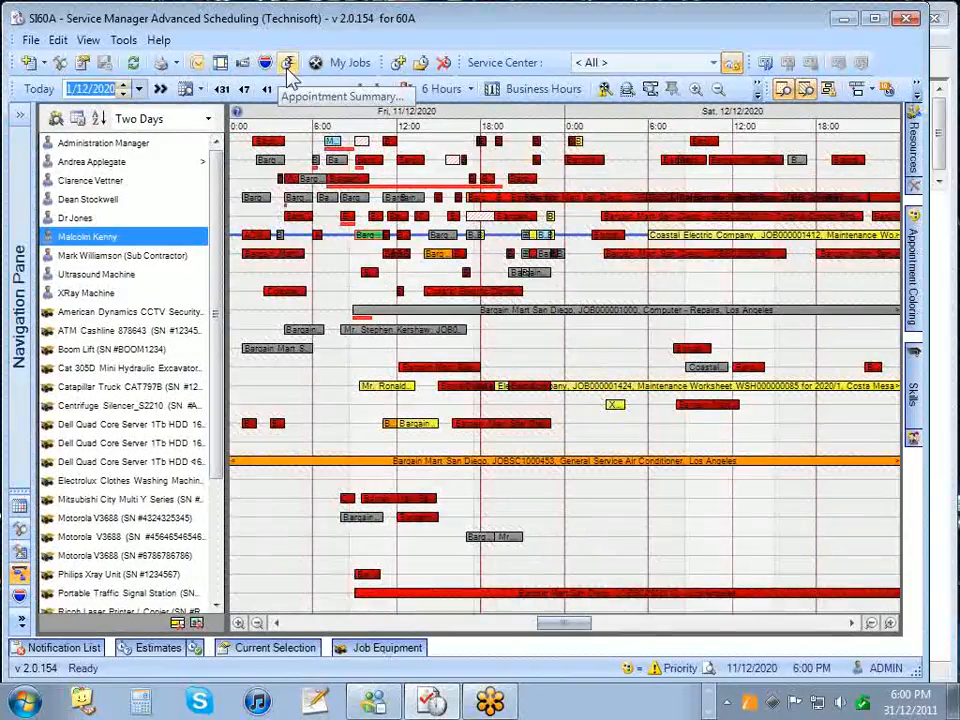
- List the Appointment Summary for This Month to view daily jobs, appointments and resources, and close the summary
{"action": "left_click", "coordinate": [288, 64]}
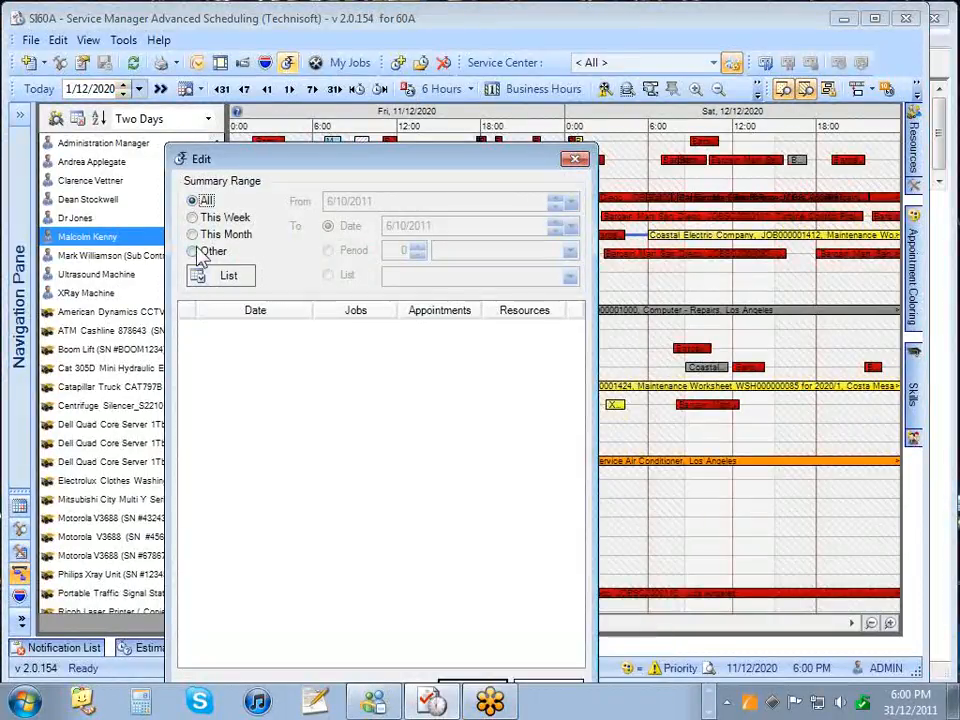
{"action": "left_click", "coordinate": [192, 234]}
{"action": "left_click", "coordinate": [226, 279]}
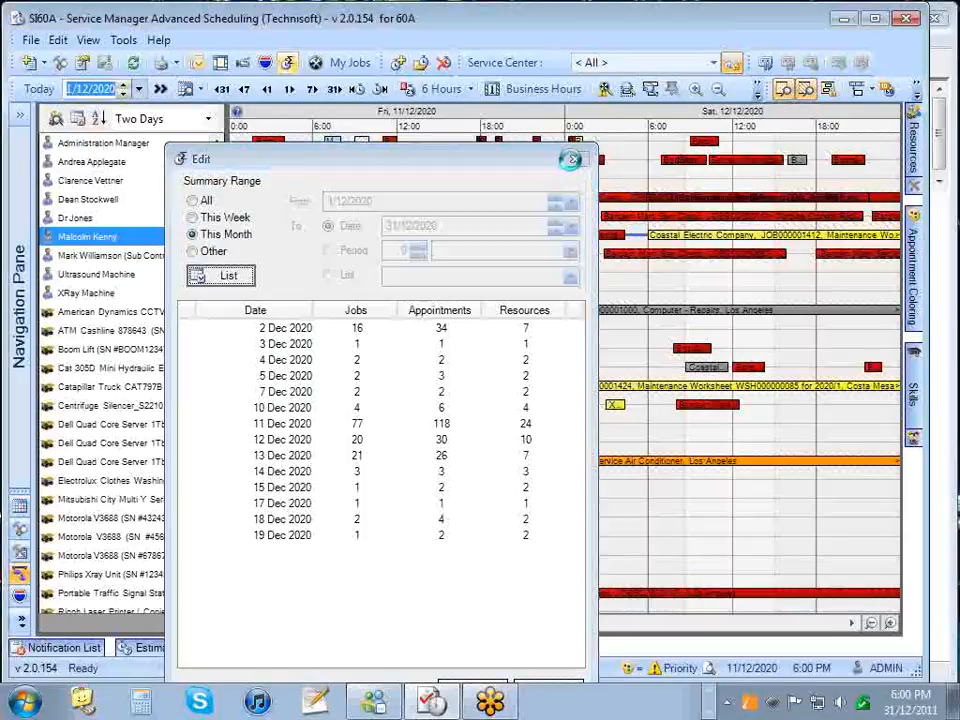
{"action": "left_click", "coordinate": [575, 163]}
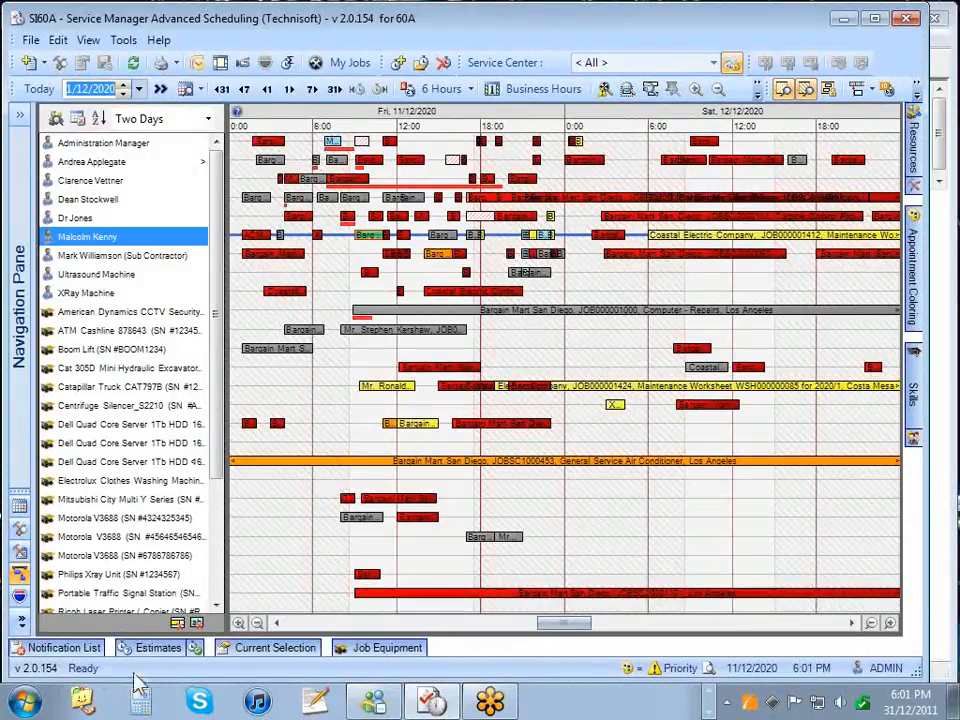
- Zoom the schedule's time scale in and back out, and consult the Gantt Chart Keyboard / Mouse Help before closing it
{"action": "left_click", "coordinate": [239, 622]}
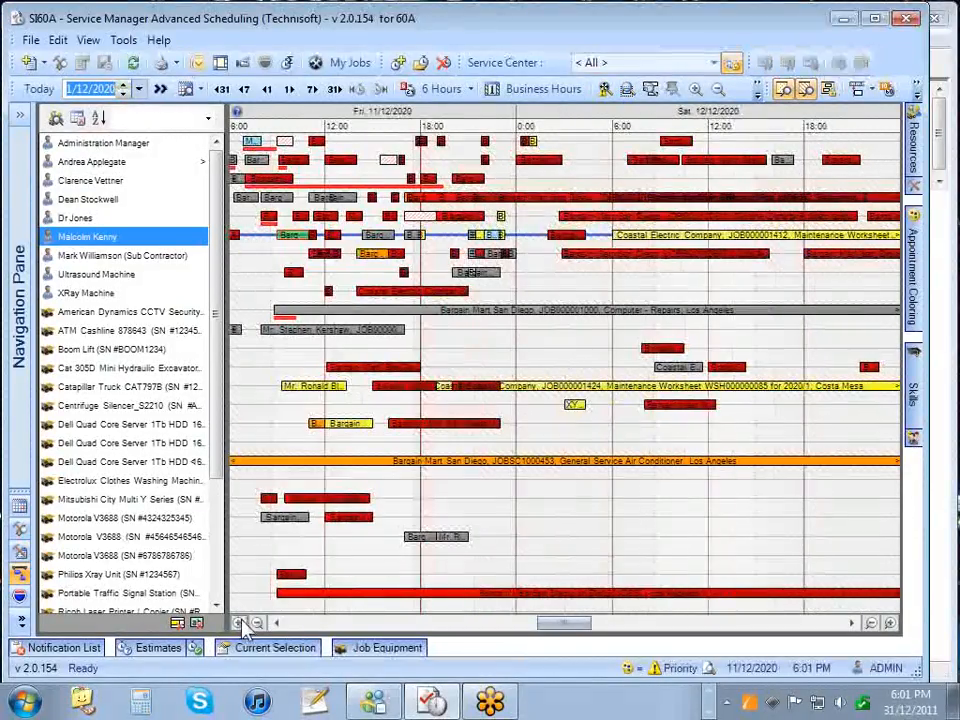
{"action": "left_click", "coordinate": [258, 623]}
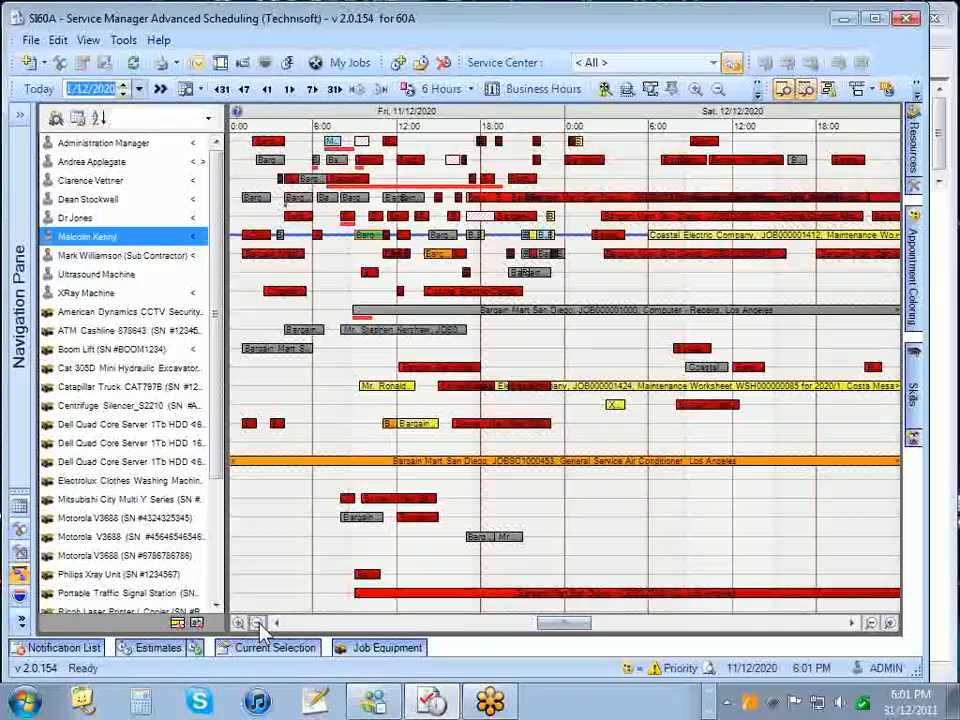
{"action": "left_click", "coordinate": [238, 114]}
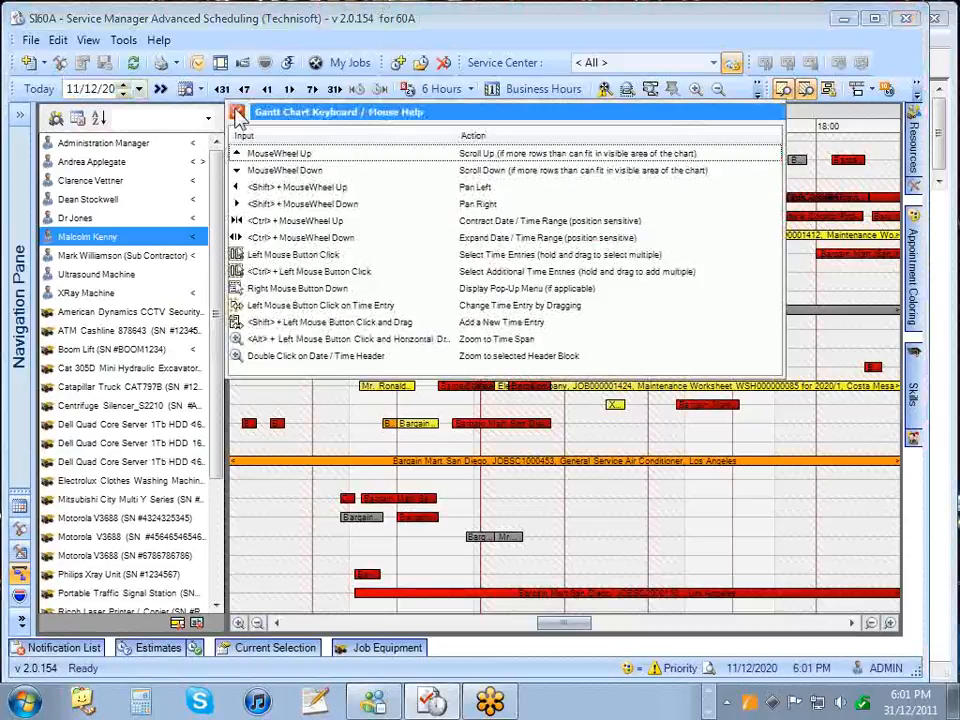
{"action": "left_click", "coordinate": [238, 112]}
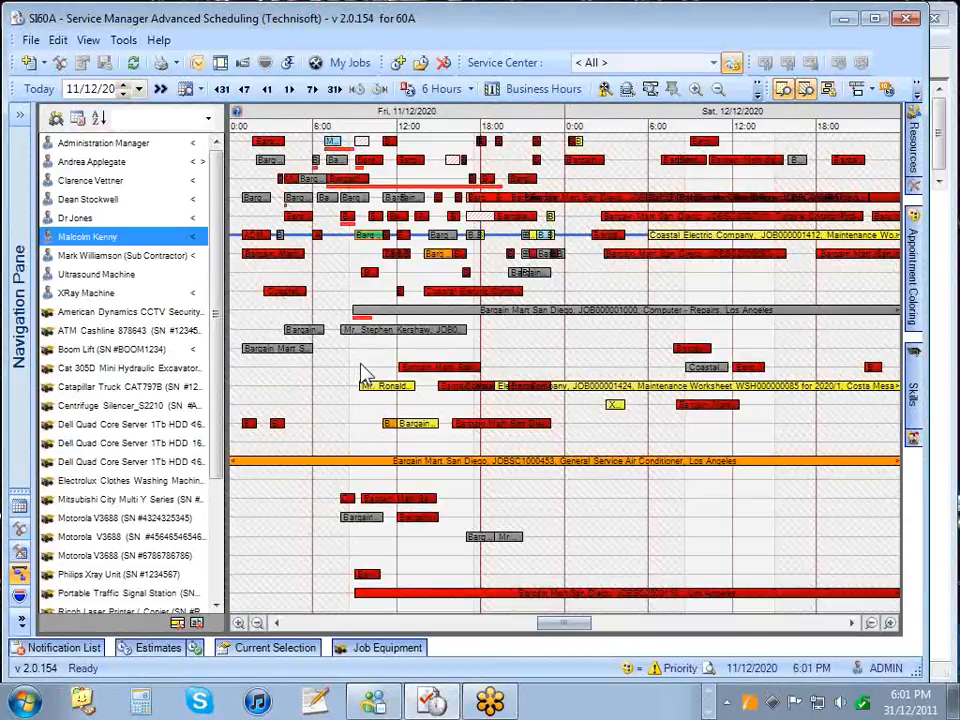